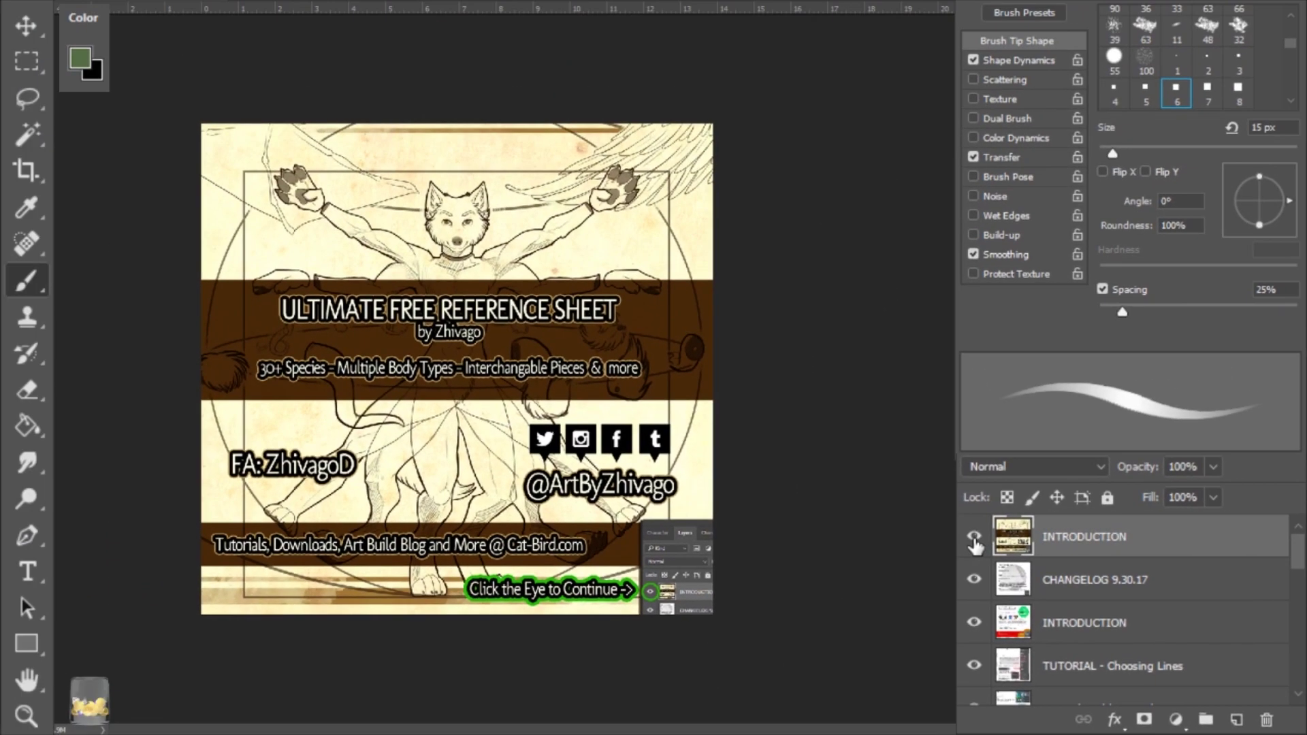
# - Hide both INTRODUCTION pages, the CHANGELOG 9.30.17 page and the Choosing Lines and Adding Markings tutorial pages to reveal the lineart
pyautogui.click(975, 538)
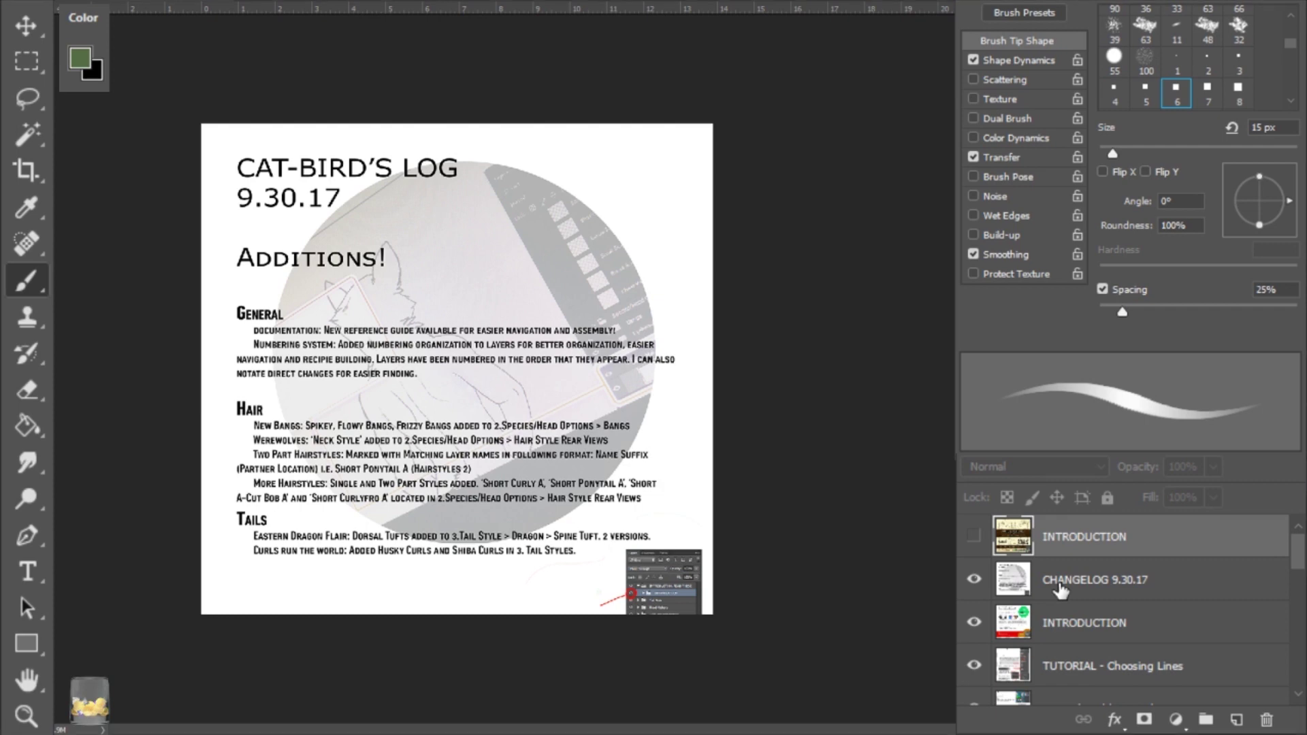
pyautogui.click(974, 580)
pyautogui.click(1075, 636)
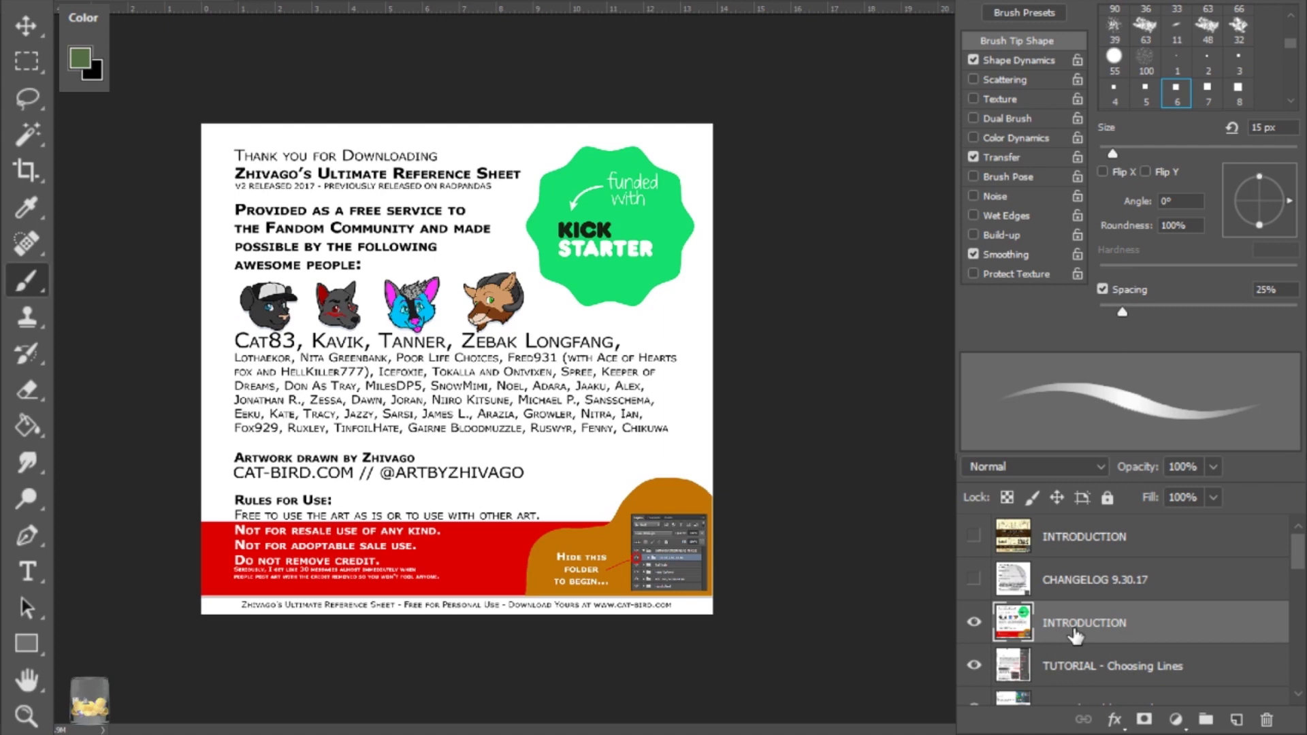
pyautogui.scroll(-1, 982, 638)
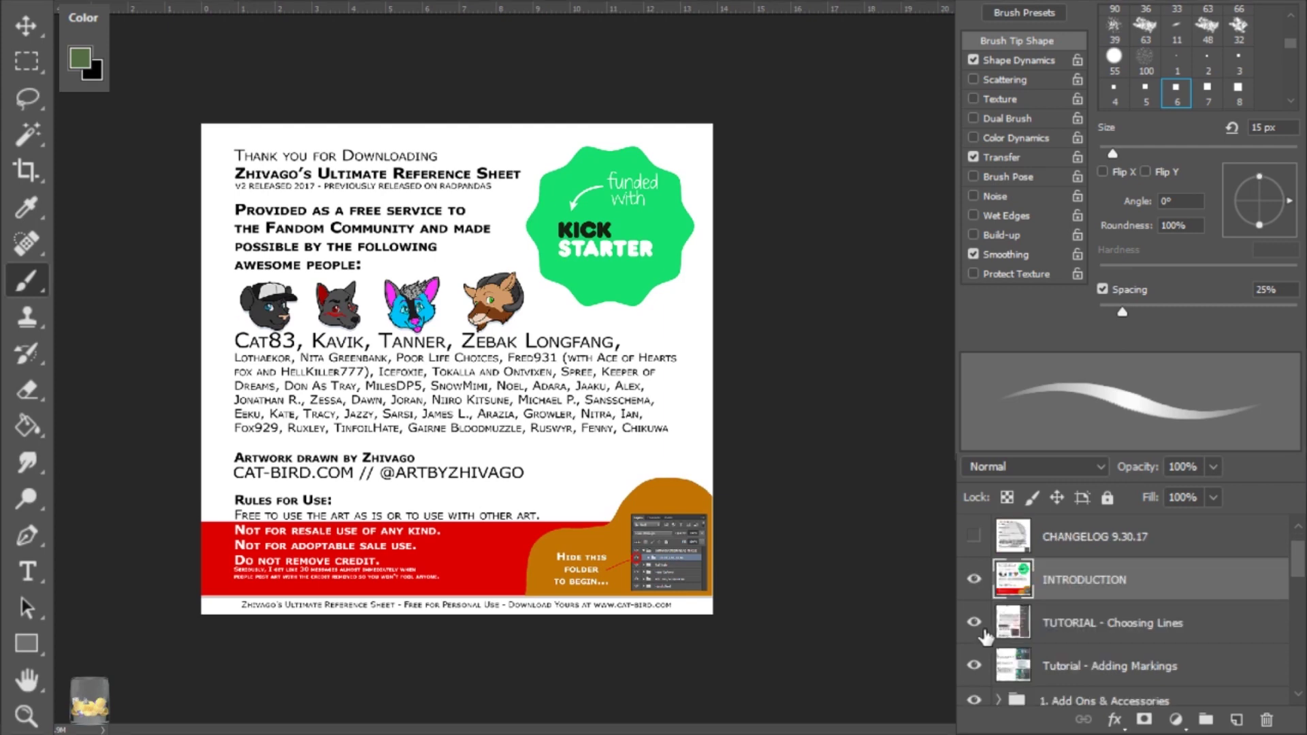
pyautogui.click(974, 579)
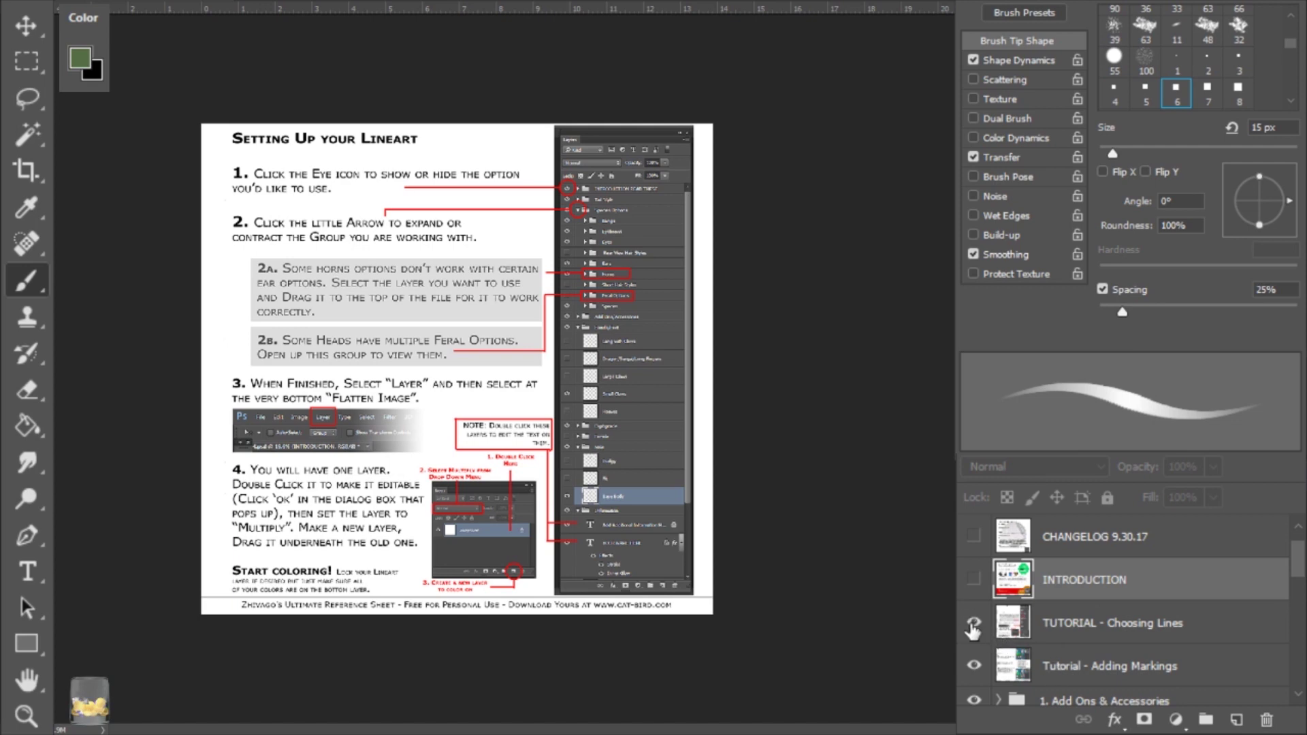
pyautogui.click(974, 623)
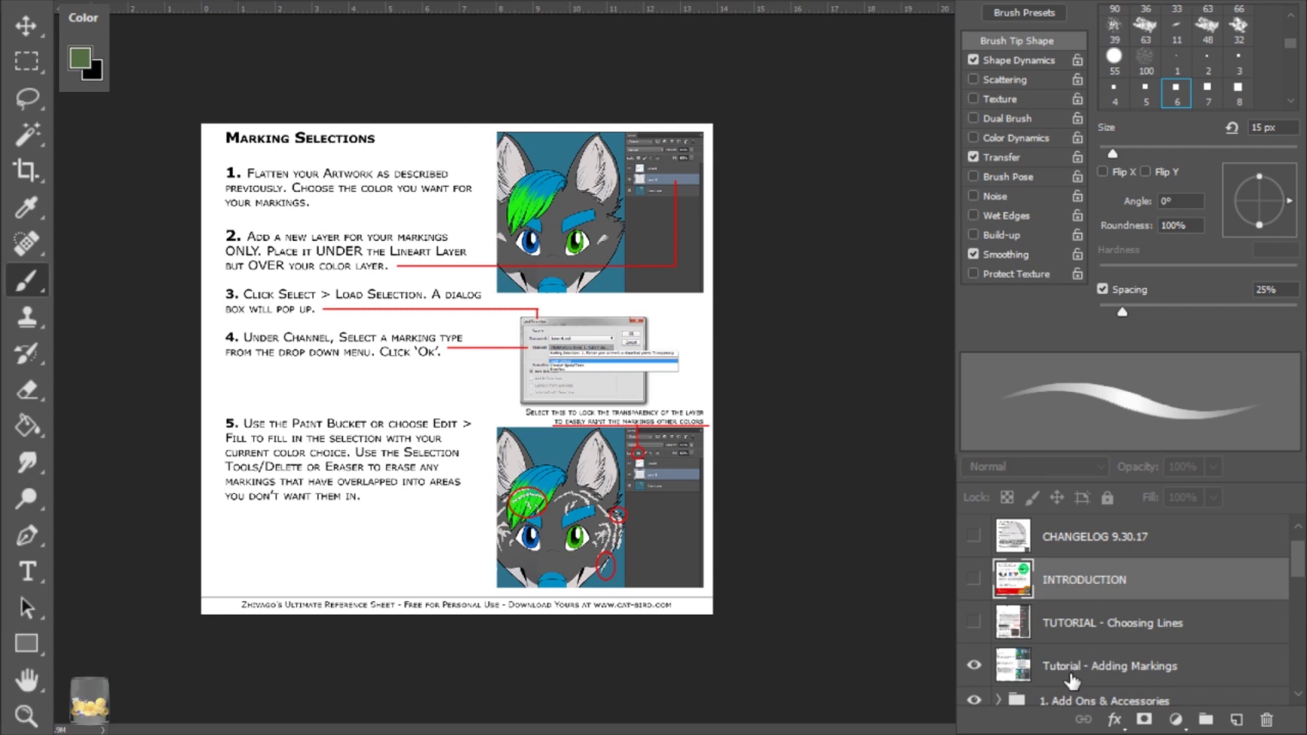
pyautogui.click(974, 665)
pyautogui.click(1062, 700)
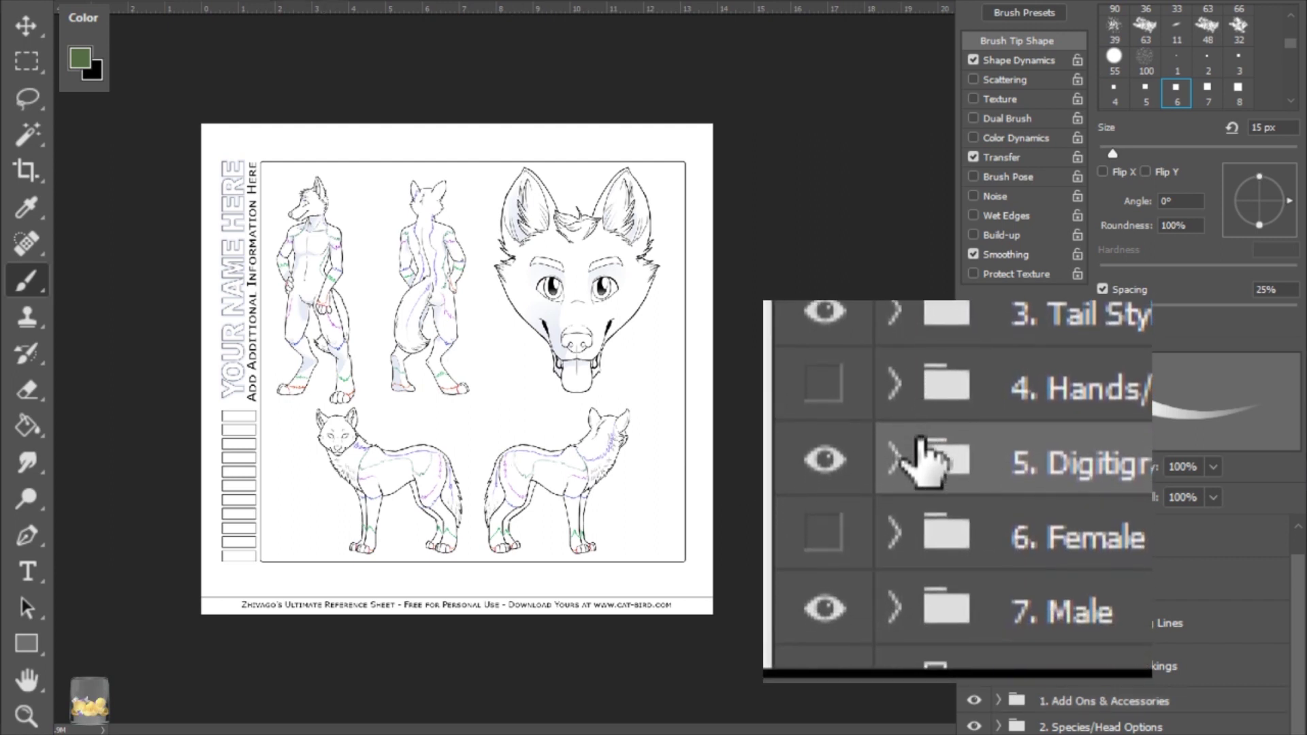
# - Preview the Fit, Pudgy, +1 Boobs and +2 Boobs options of the Female group, switching each off again
pyautogui.click(909, 439)
pyautogui.scroll(-2, 922, 458)
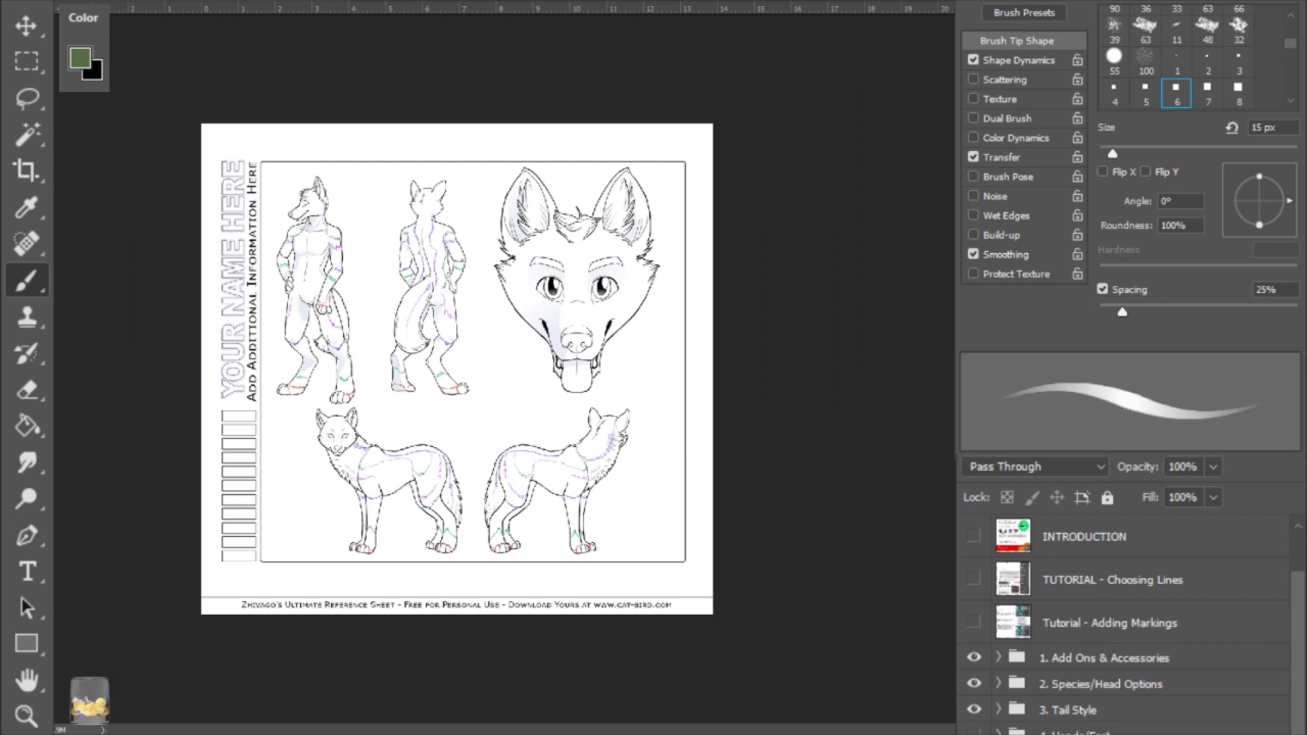
pyautogui.scroll(-5, 1123, 623)
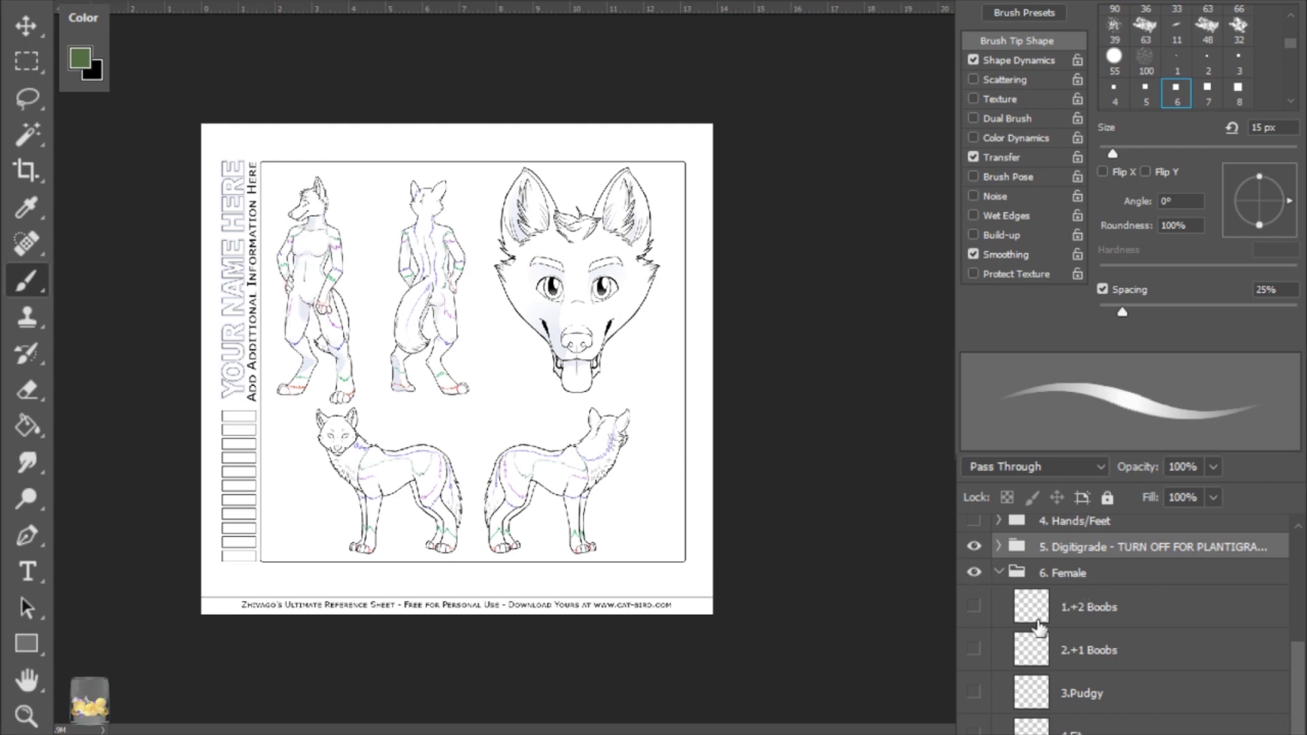
pyautogui.click(973, 733)
pyautogui.click(973, 731)
pyautogui.click(974, 693)
pyautogui.click(974, 693)
pyautogui.click(974, 650)
pyautogui.click(974, 606)
pyautogui.click(975, 651)
pyautogui.click(974, 607)
# - Hide the Female body group and show the Fit option of the Male group
pyautogui.click(974, 572)
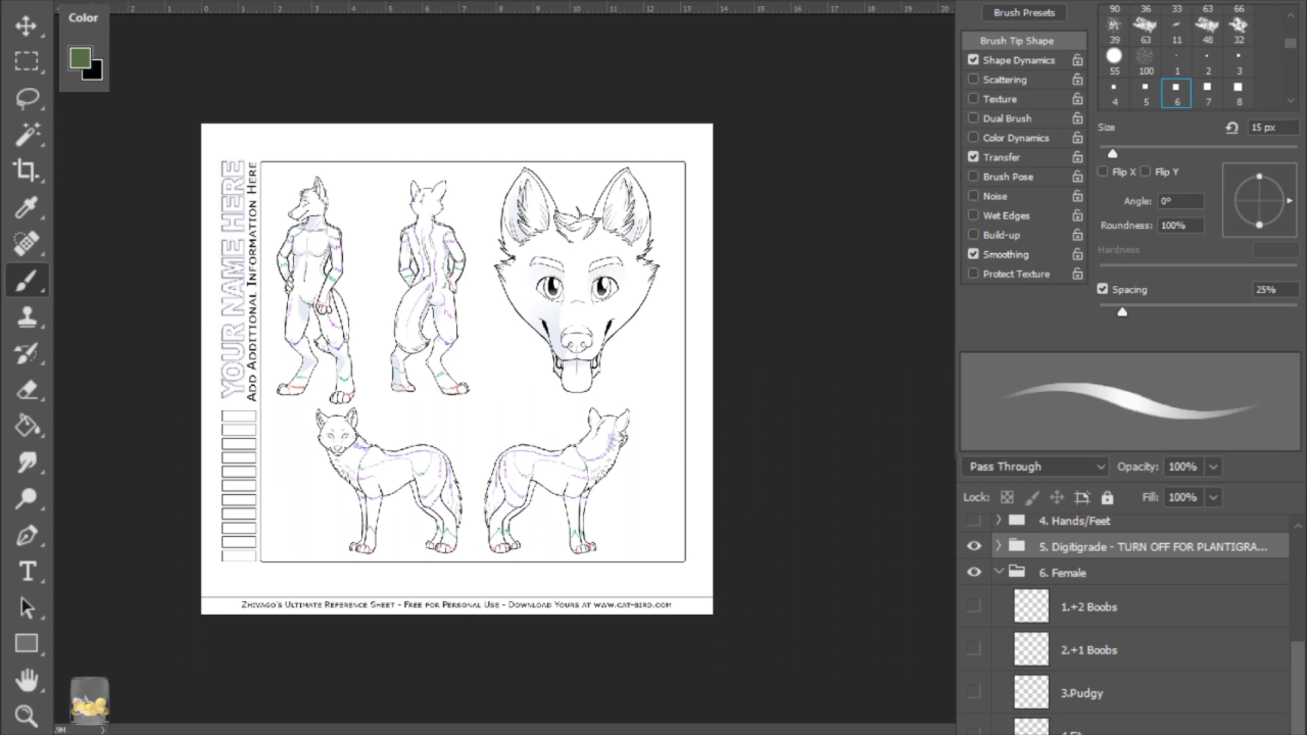
pyautogui.click(976, 573)
pyautogui.scroll(-2, 978, 578)
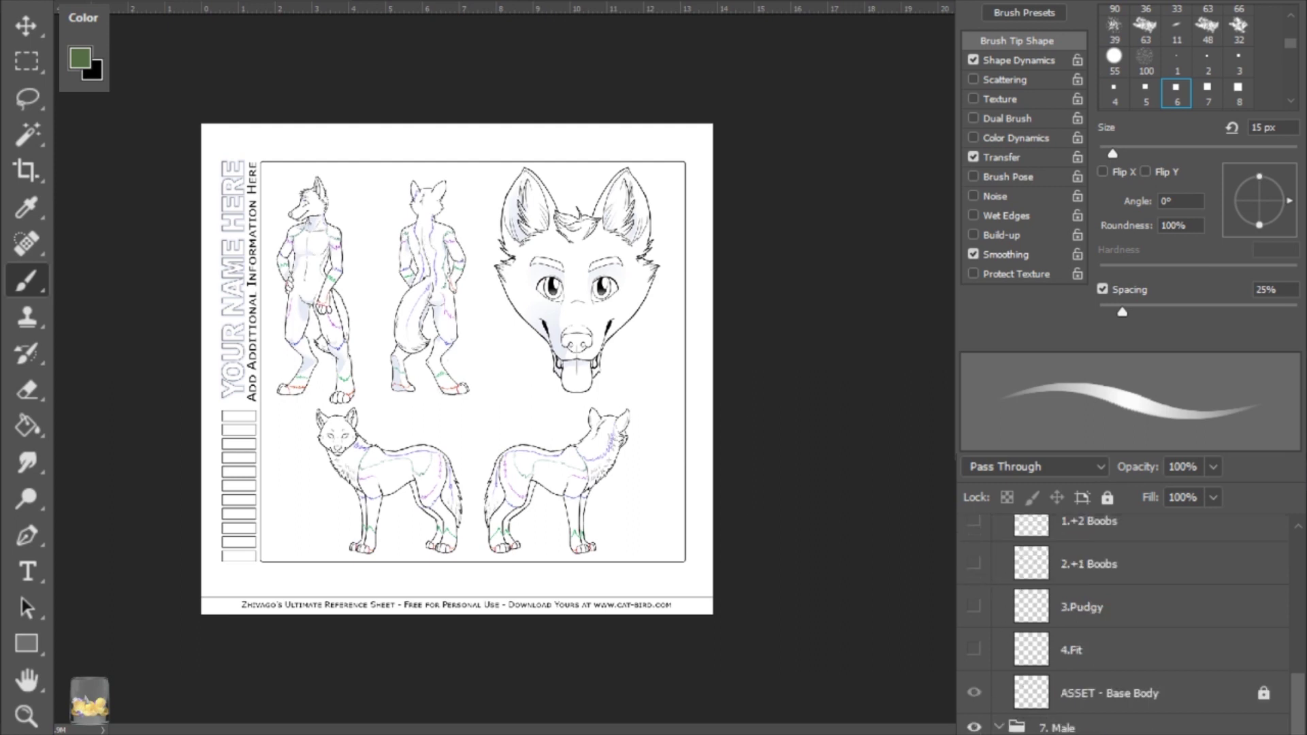
pyautogui.click(974, 650)
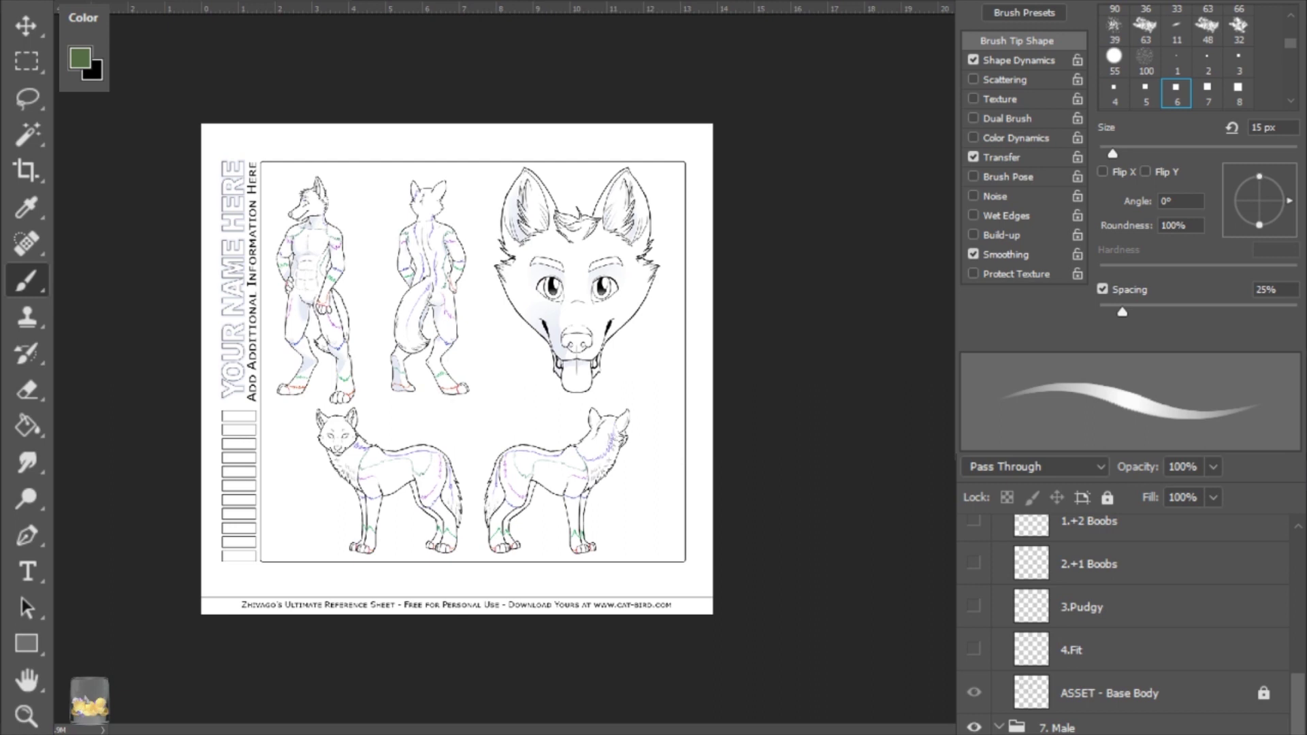
pyautogui.scroll(-2, 1135, 647)
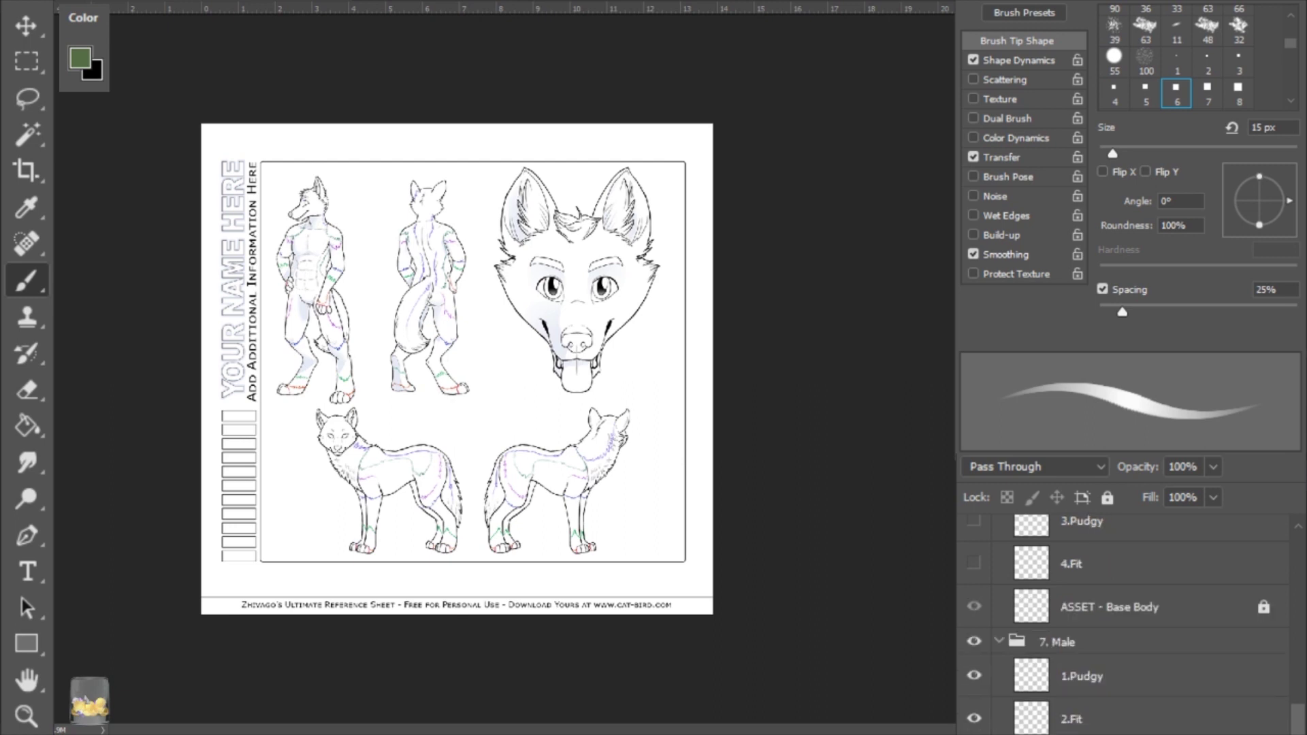
pyautogui.scroll(-1, 1123, 720)
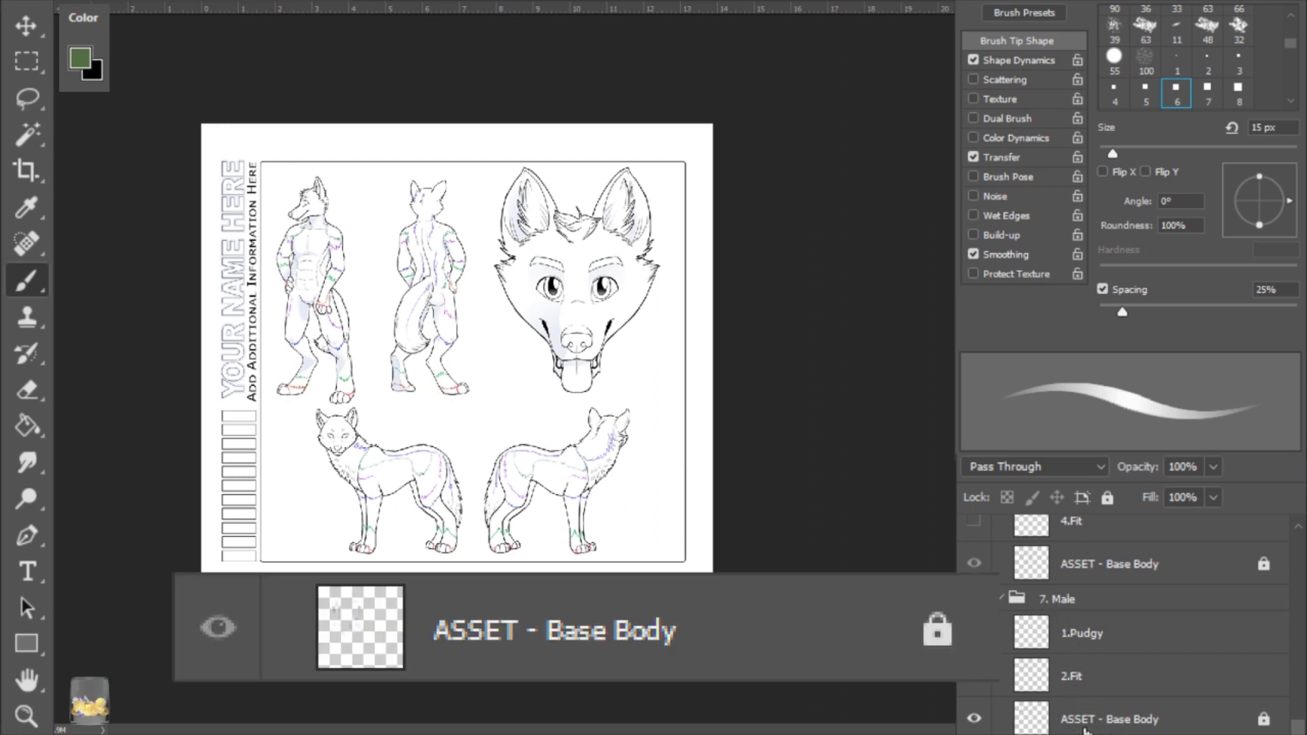
# - Hide the Male group's locked ASSET - Base Body layer and turn it back on
pyautogui.click(1081, 727)
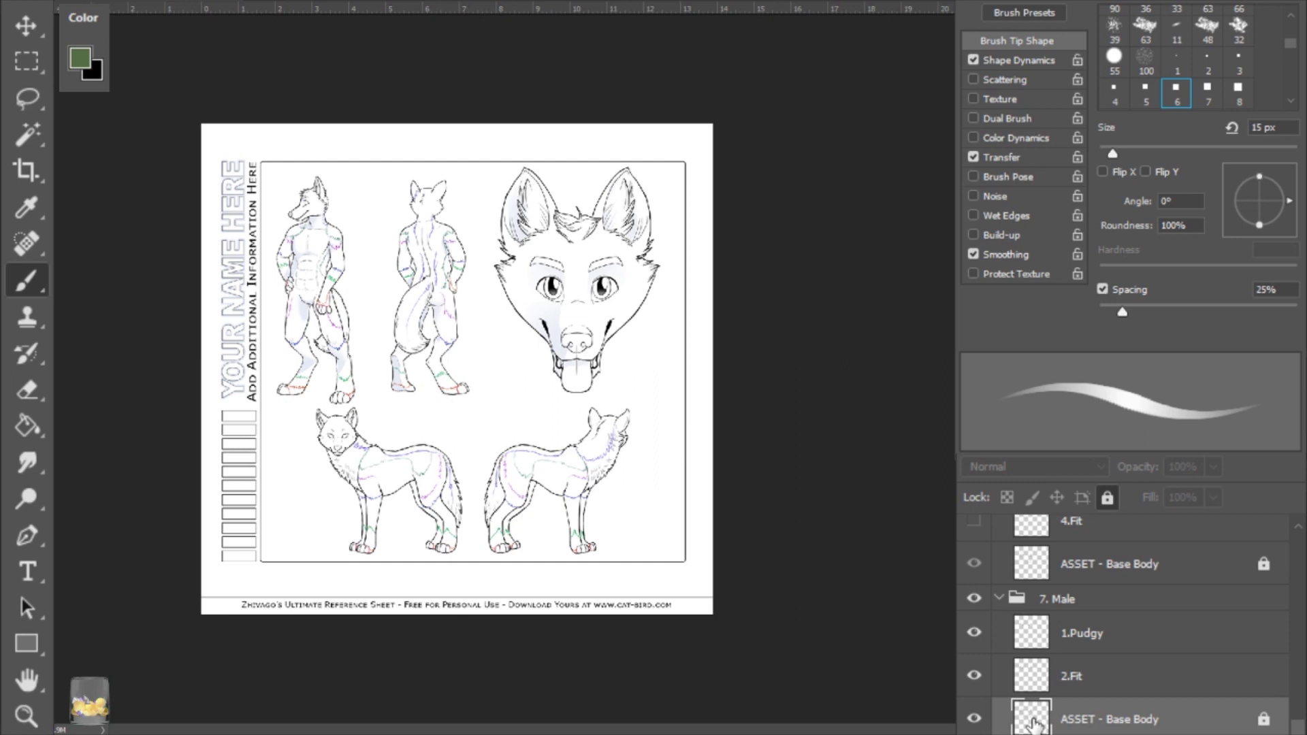
pyautogui.click(973, 719)
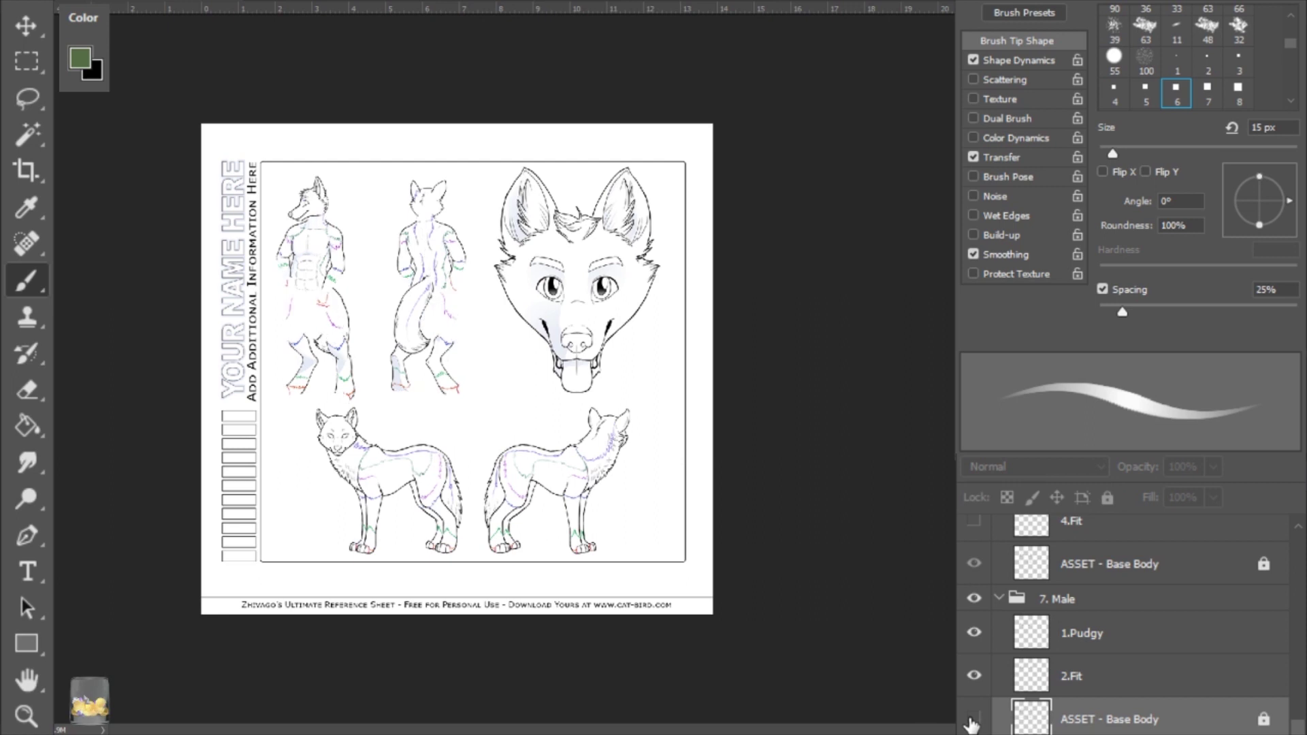
pyautogui.click(974, 719)
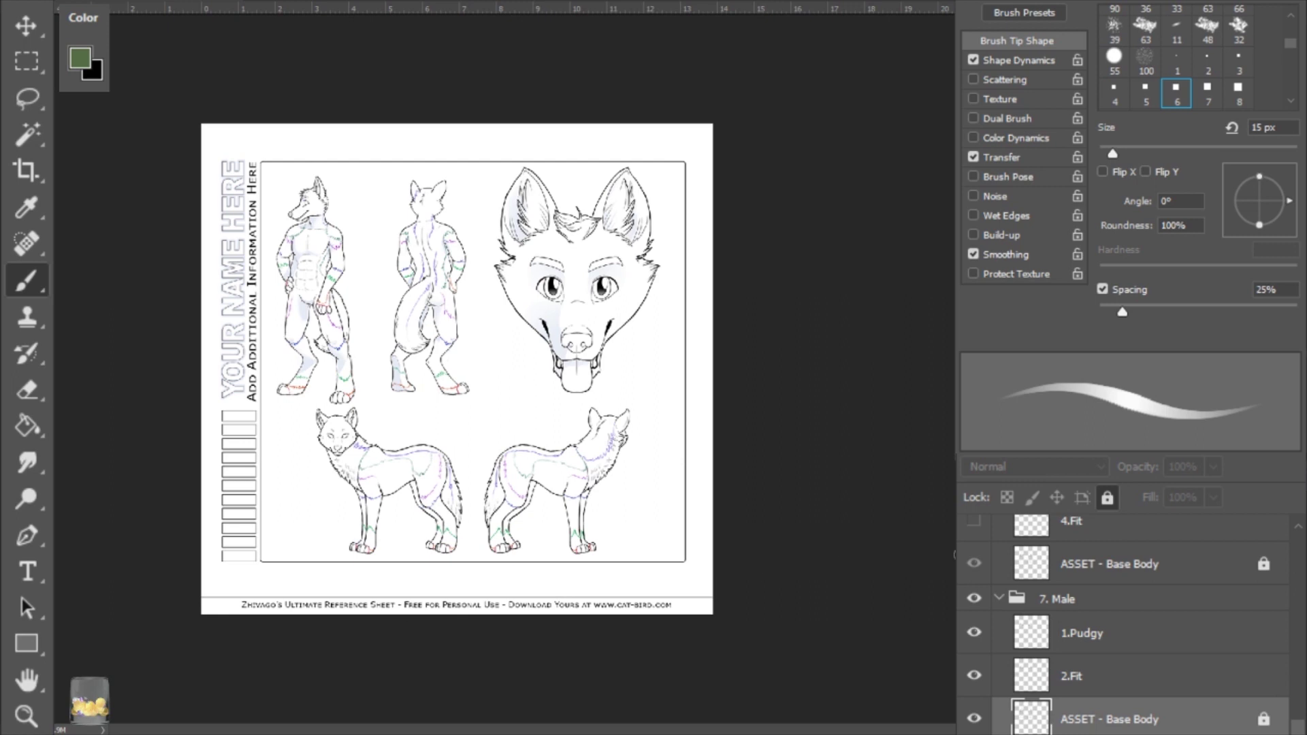
# - Select the unlocked Fit layer in the Male group
pyautogui.click(1117, 646)
pyautogui.click(1108, 679)
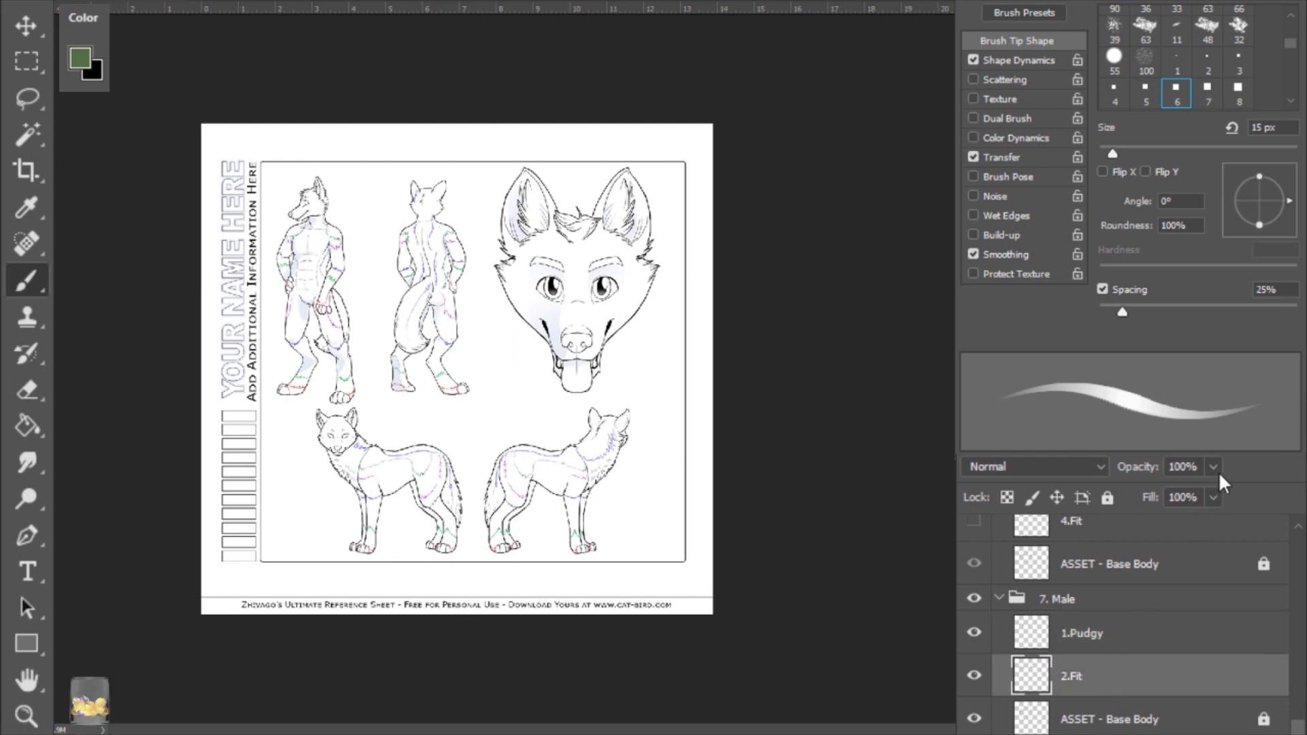
pyautogui.click(1150, 493)
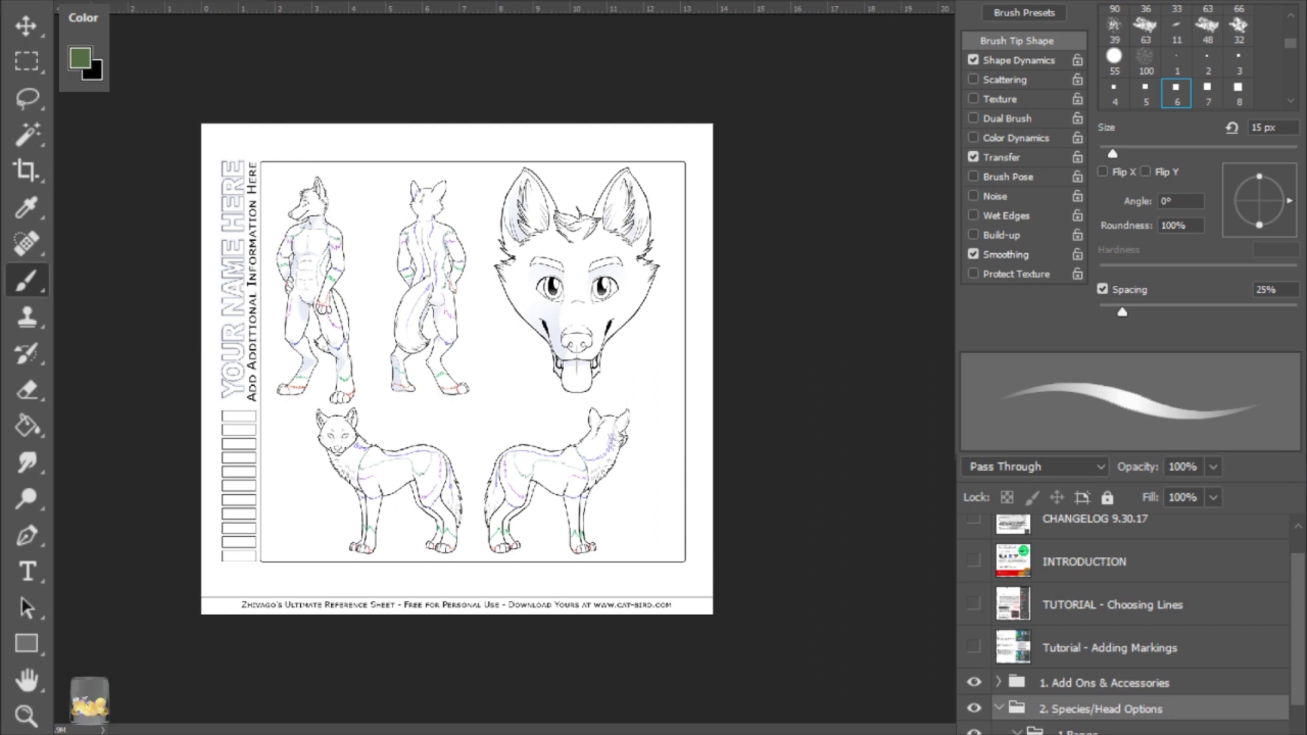
# - Preview Long Wavy Bangs in the Bangs group of Species/Head Options and hide it again
pyautogui.scroll(-3, 1039, 562)
pyautogui.scroll(-1, 1039, 562)
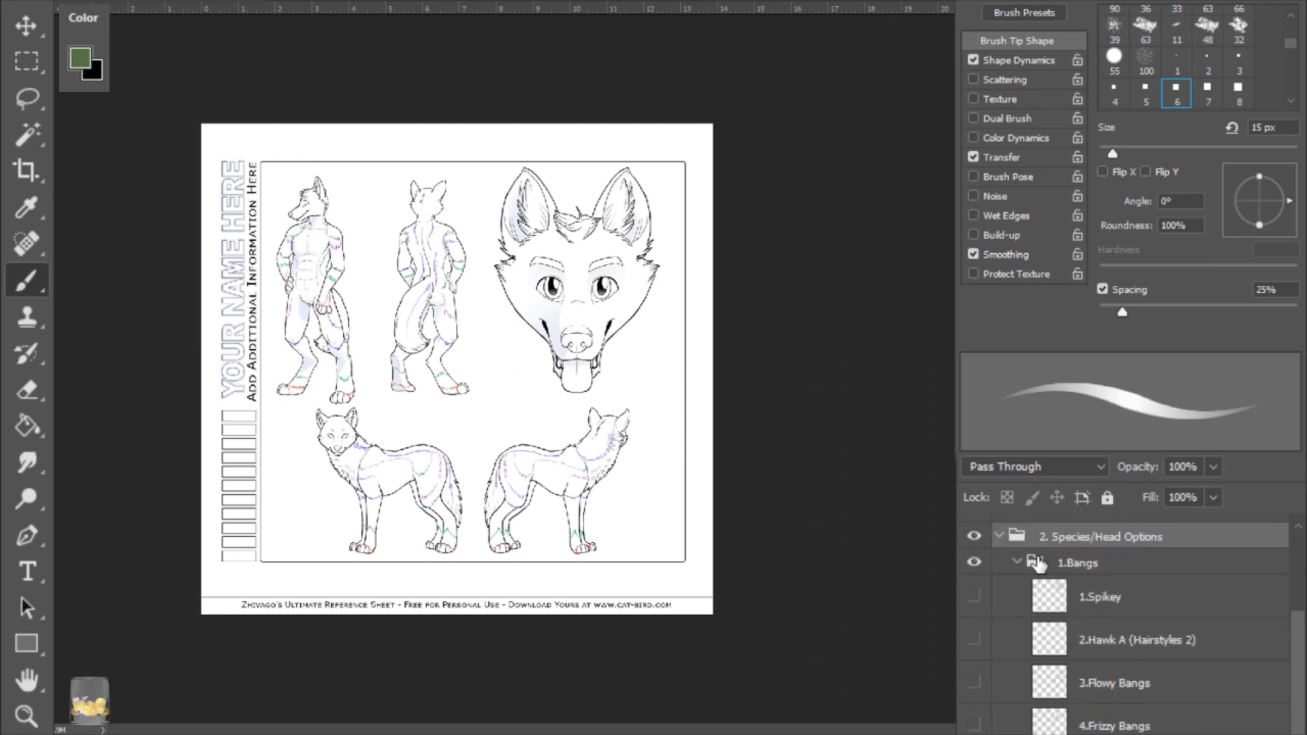
pyautogui.click(1066, 565)
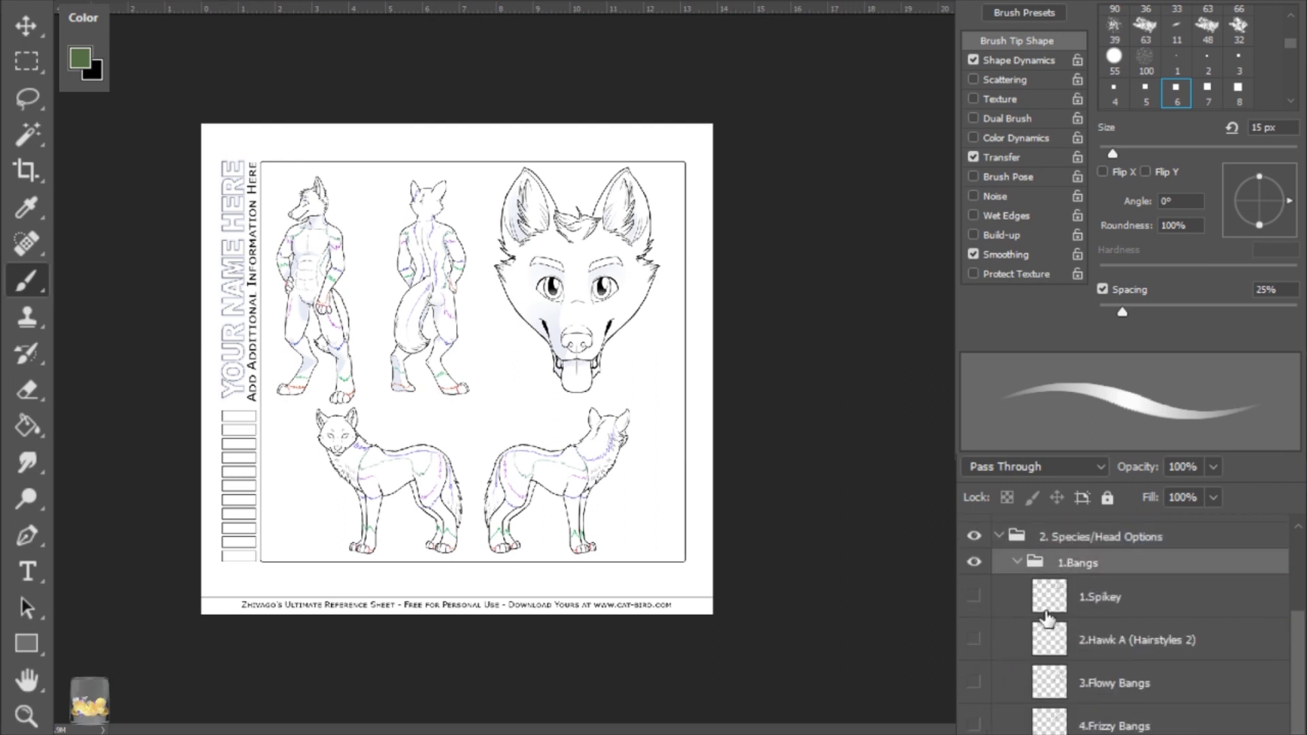
pyautogui.scroll(-1, 1018, 697)
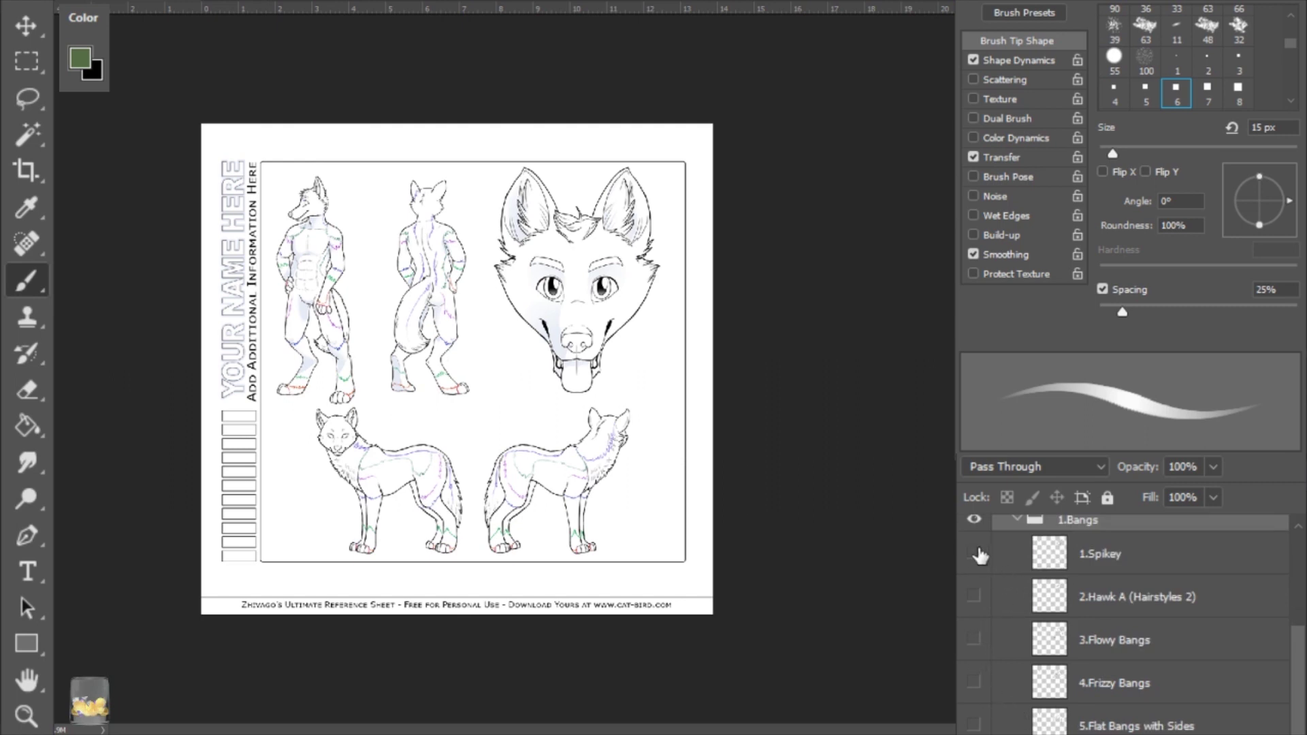
pyautogui.scroll(-2, 1002, 719)
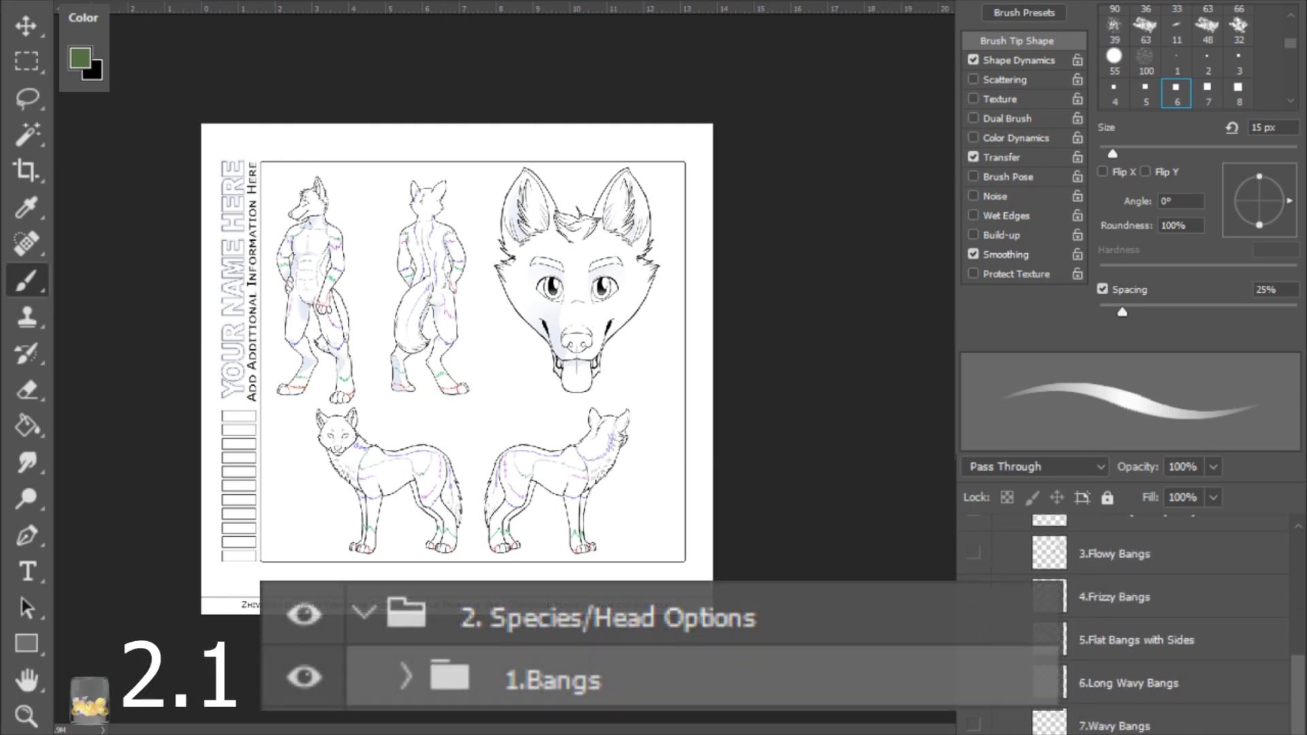
pyautogui.click(973, 683)
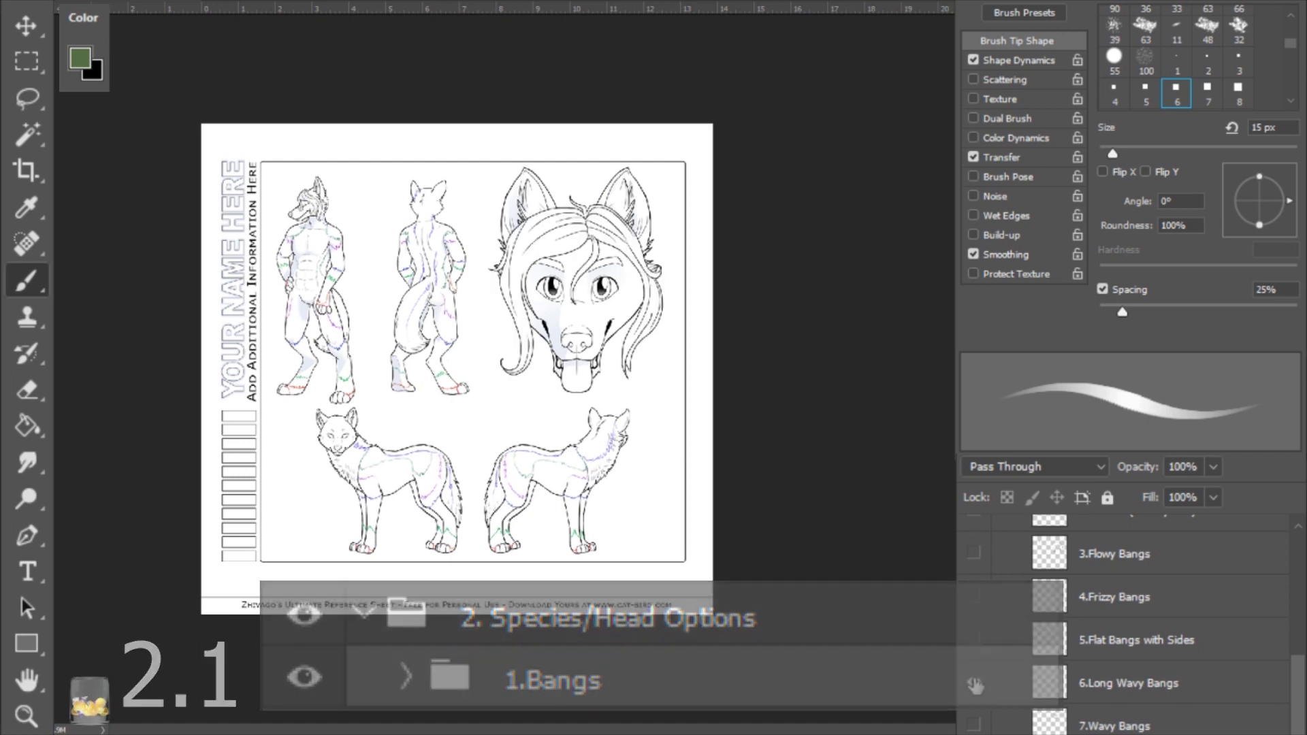
pyautogui.scroll(1, 974, 708)
pyautogui.click(975, 726)
# - Preview Frizzy Bangs, Flowy Bangs, Hawk A and Spikey one at a time, hiding each again
pyautogui.click(973, 640)
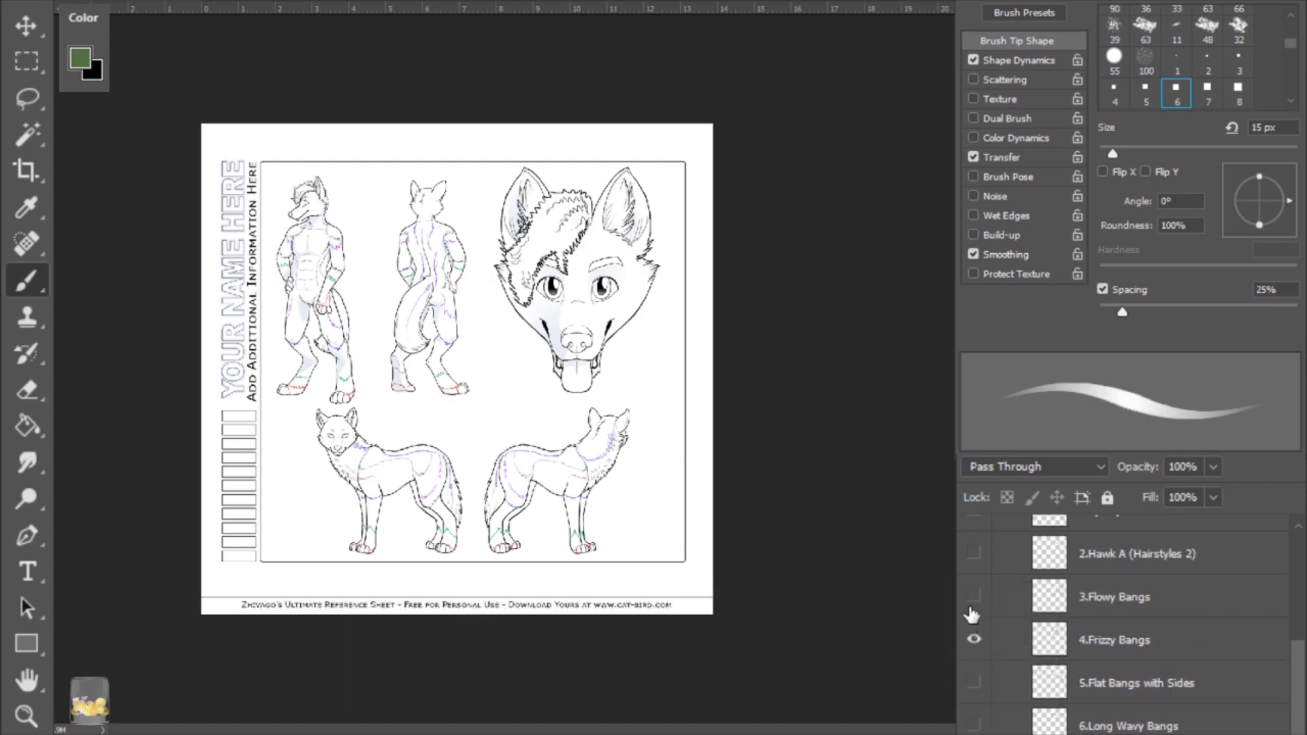
pyautogui.click(975, 640)
pyautogui.click(973, 597)
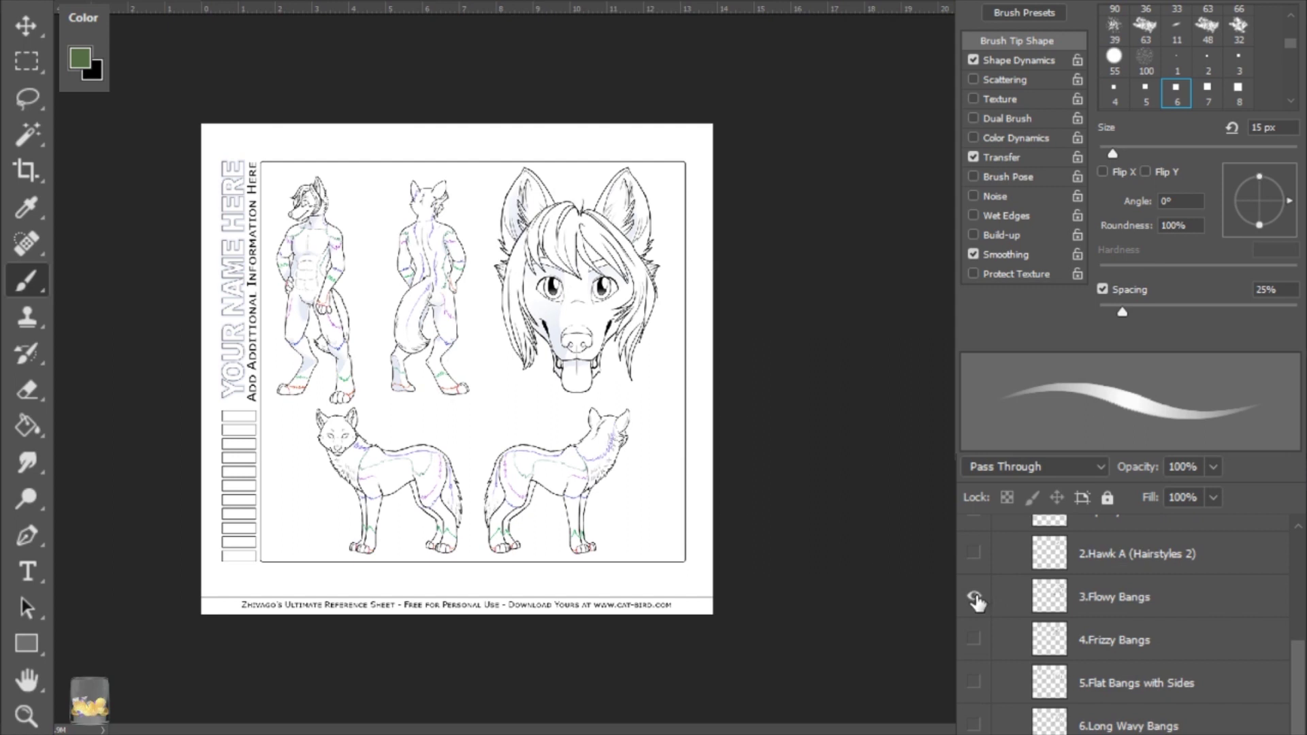
pyautogui.click(973, 597)
pyautogui.click(973, 553)
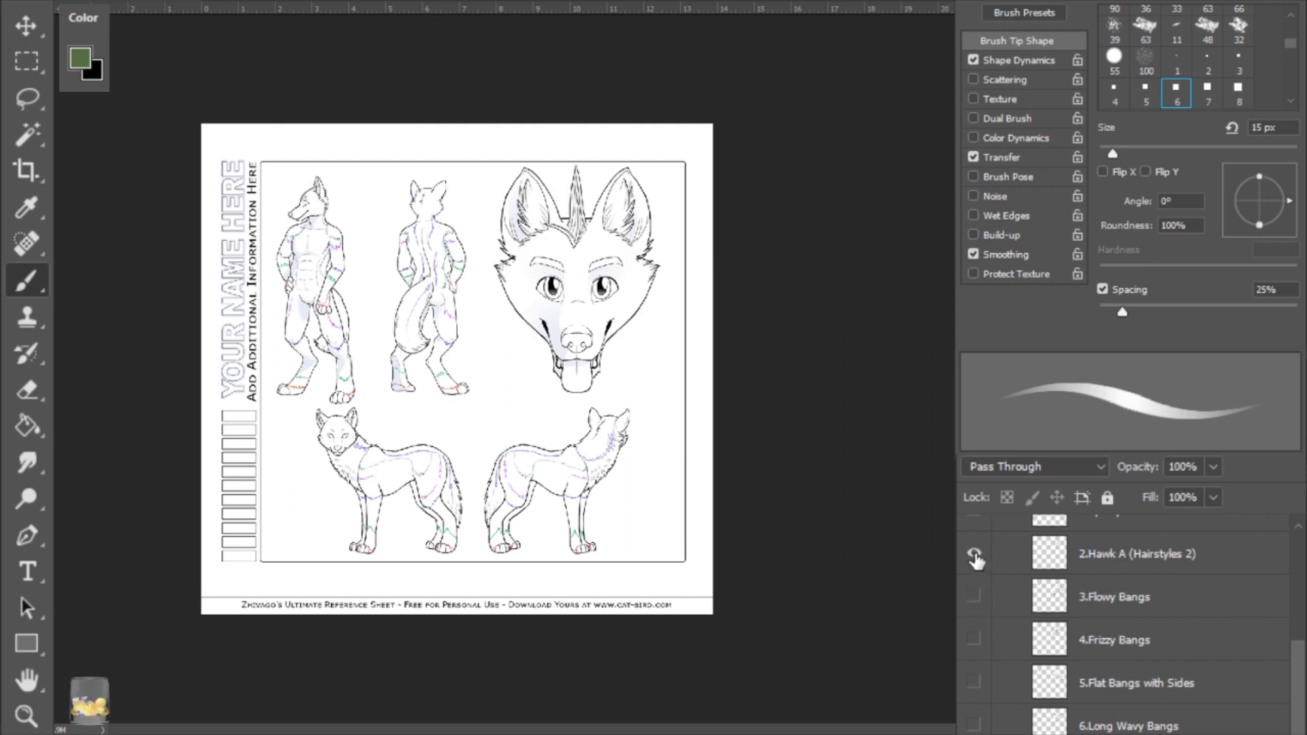
pyautogui.scroll(1, 999, 719)
pyautogui.click(973, 597)
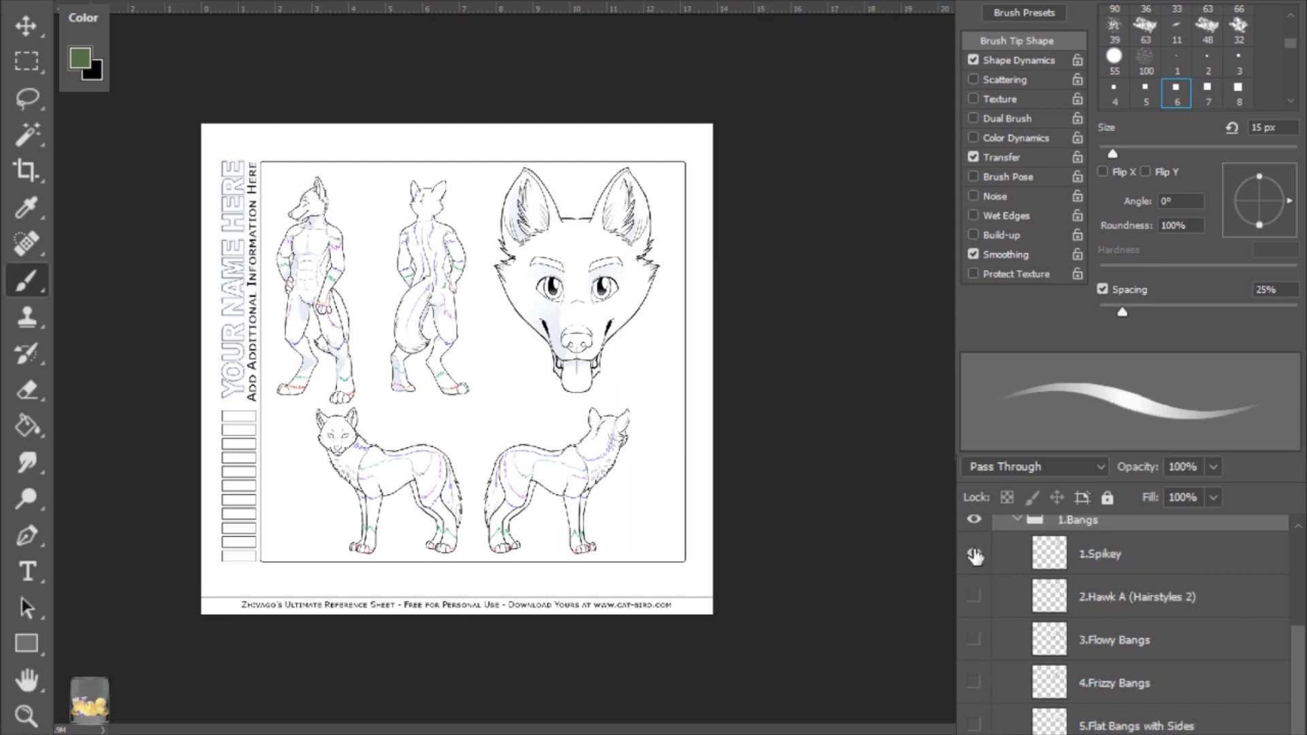
pyautogui.click(974, 553)
pyautogui.click(974, 554)
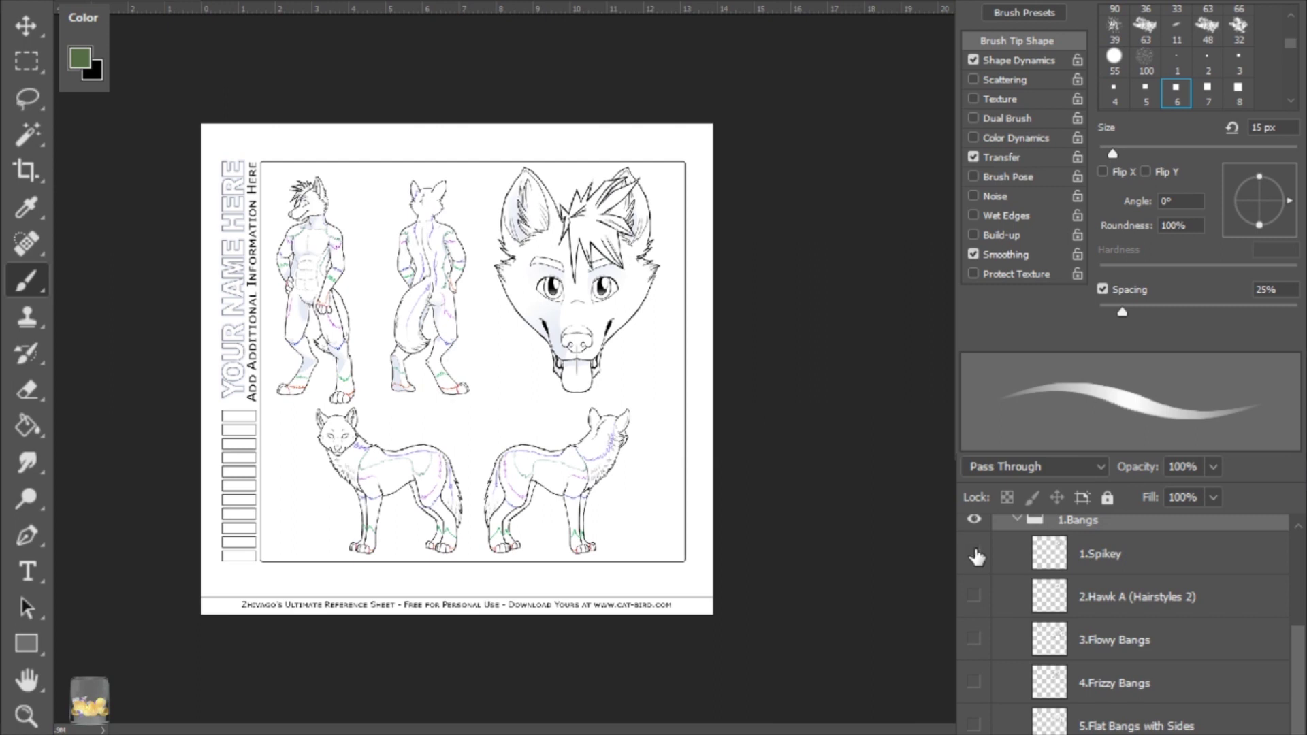
# - Show the straight side-swept bangs covering one eye and collapse the Bangs group
pyautogui.click(973, 725)
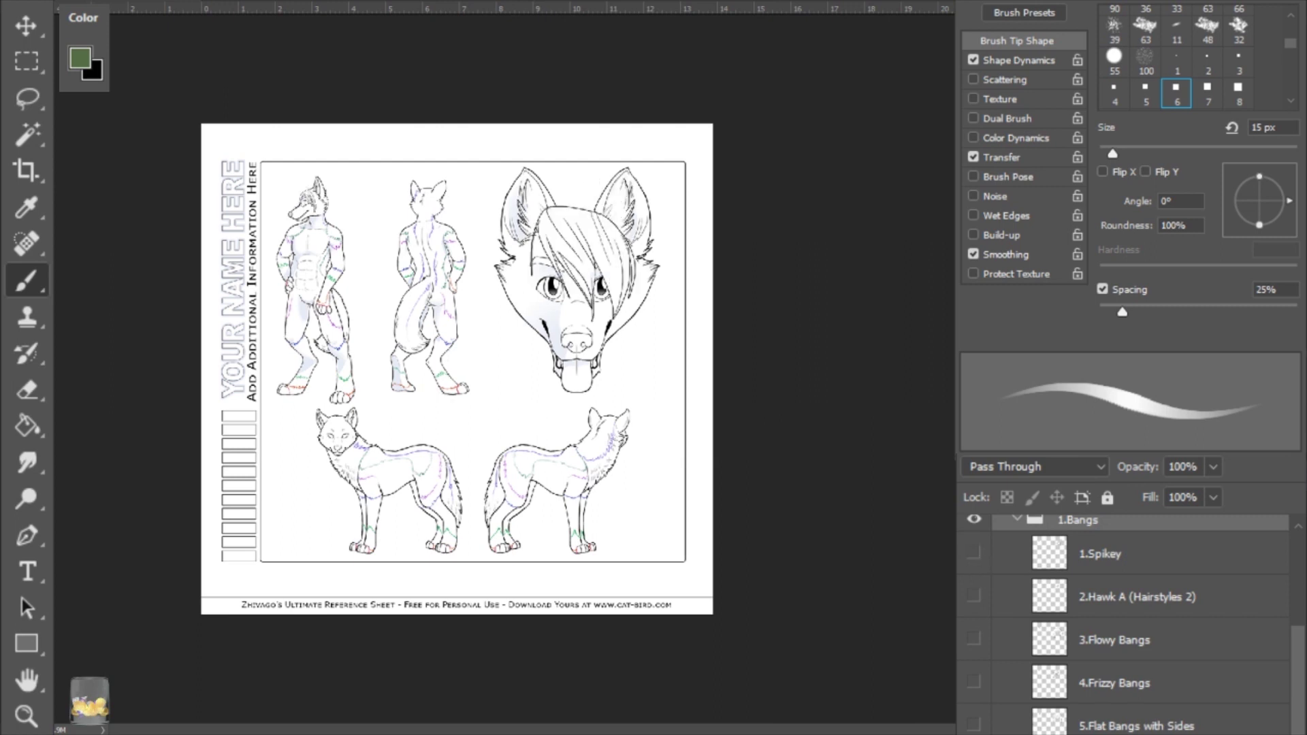
pyautogui.scroll(2, 966, 646)
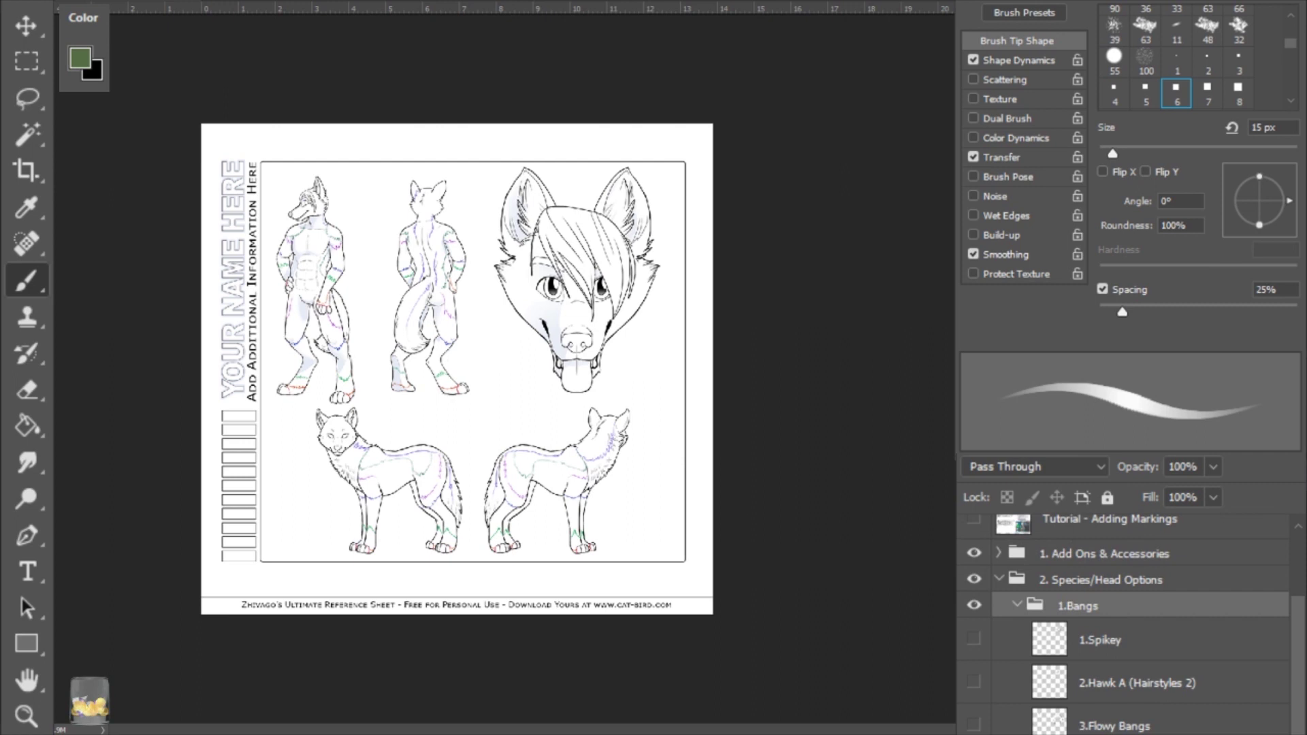
pyautogui.click(1016, 605)
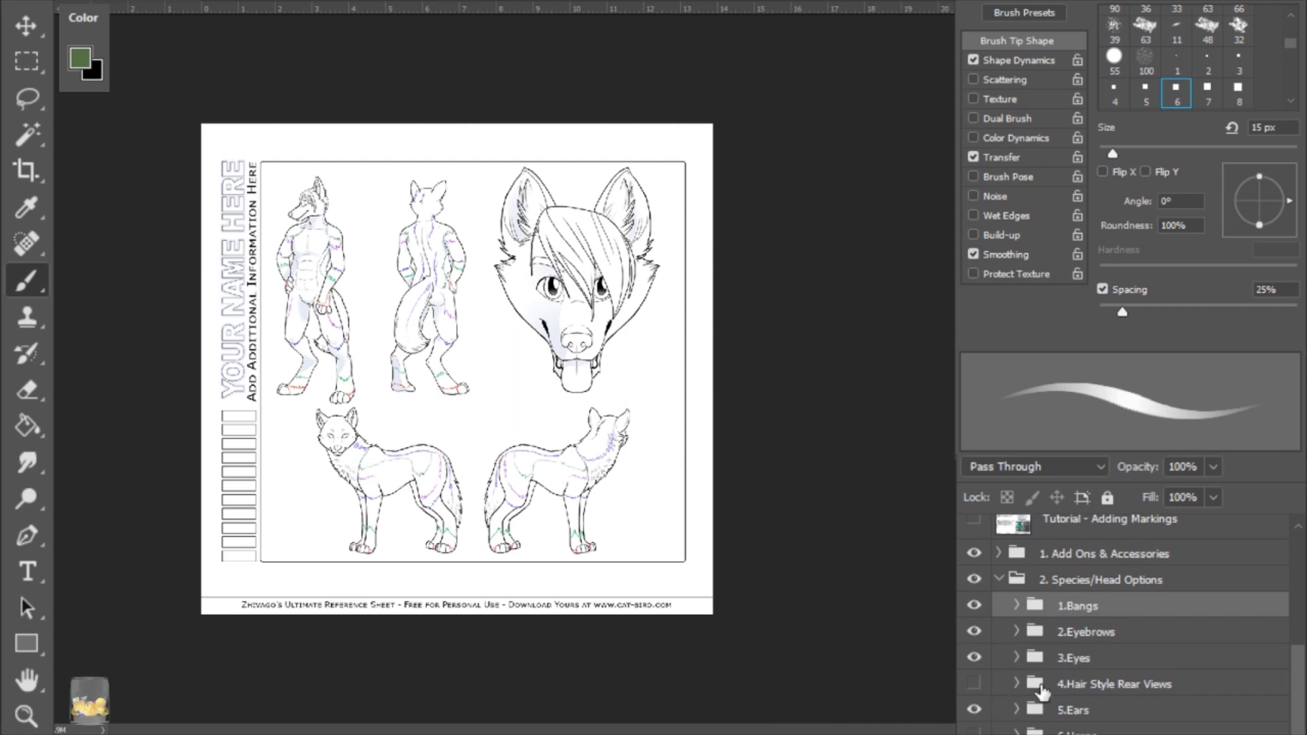
# - Show the Hair Style Rear Views group and expand it to its hairstyle layers
pyautogui.click(974, 682)
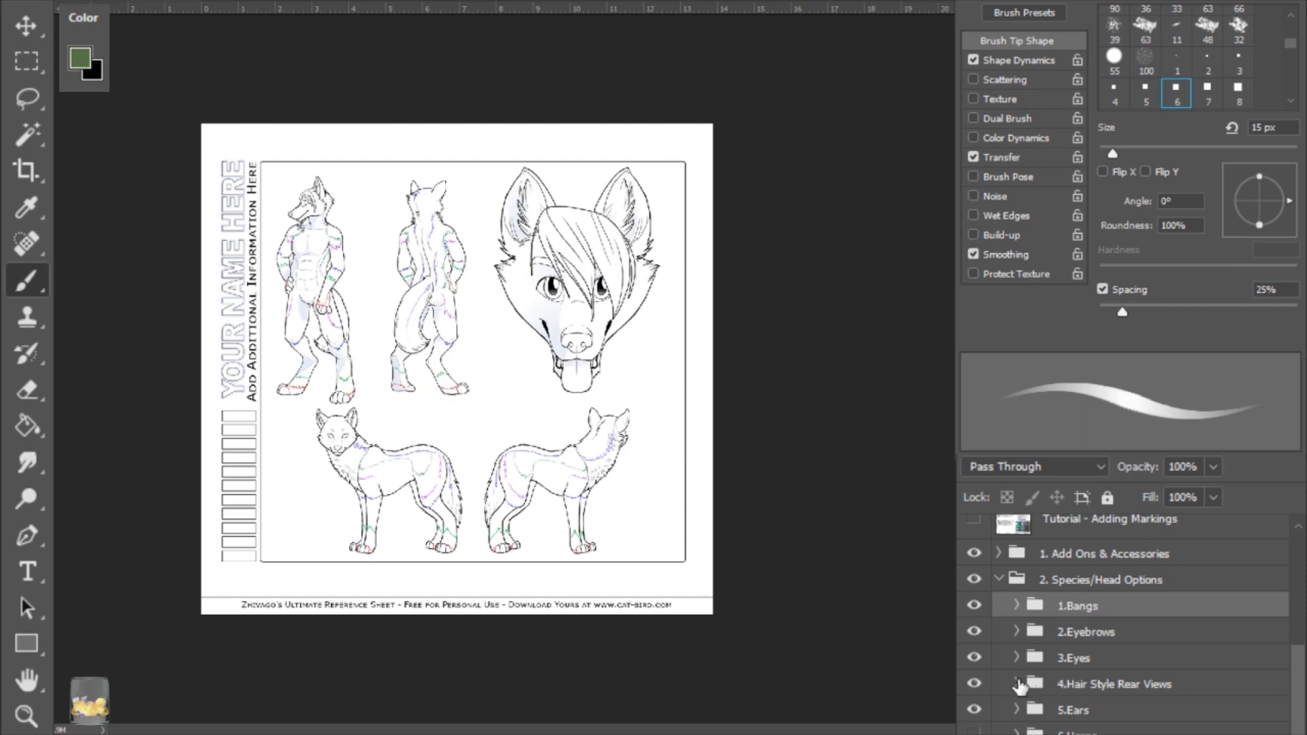
pyautogui.click(1021, 684)
pyautogui.scroll(-1, 1127, 619)
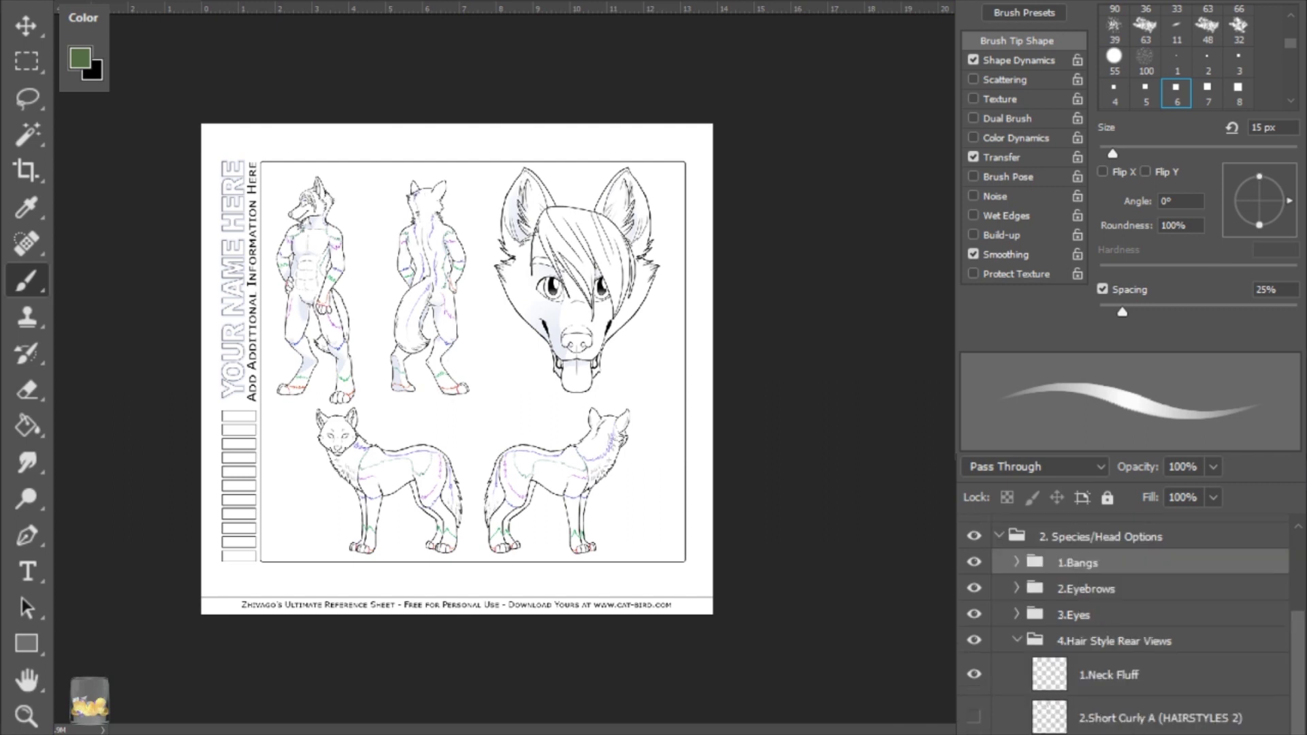
pyautogui.scroll(-1, 1127, 620)
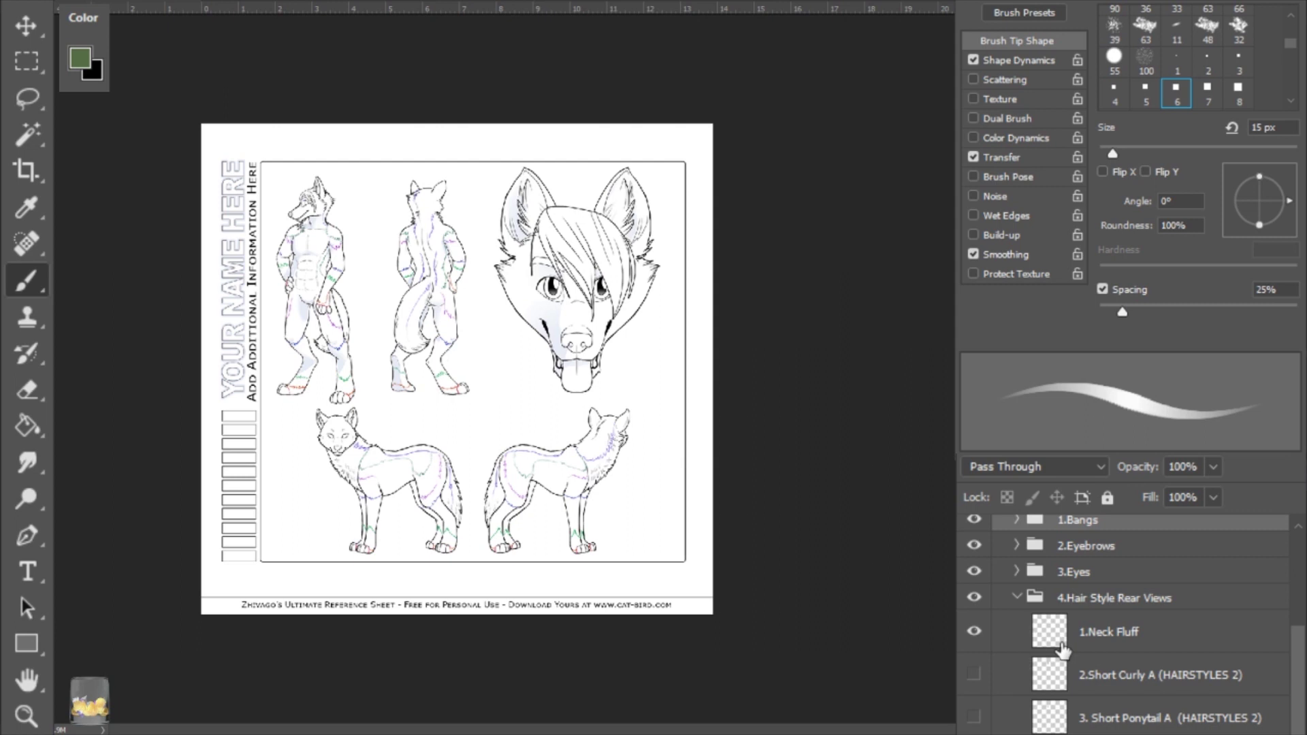
pyautogui.scroll(-1, 1019, 723)
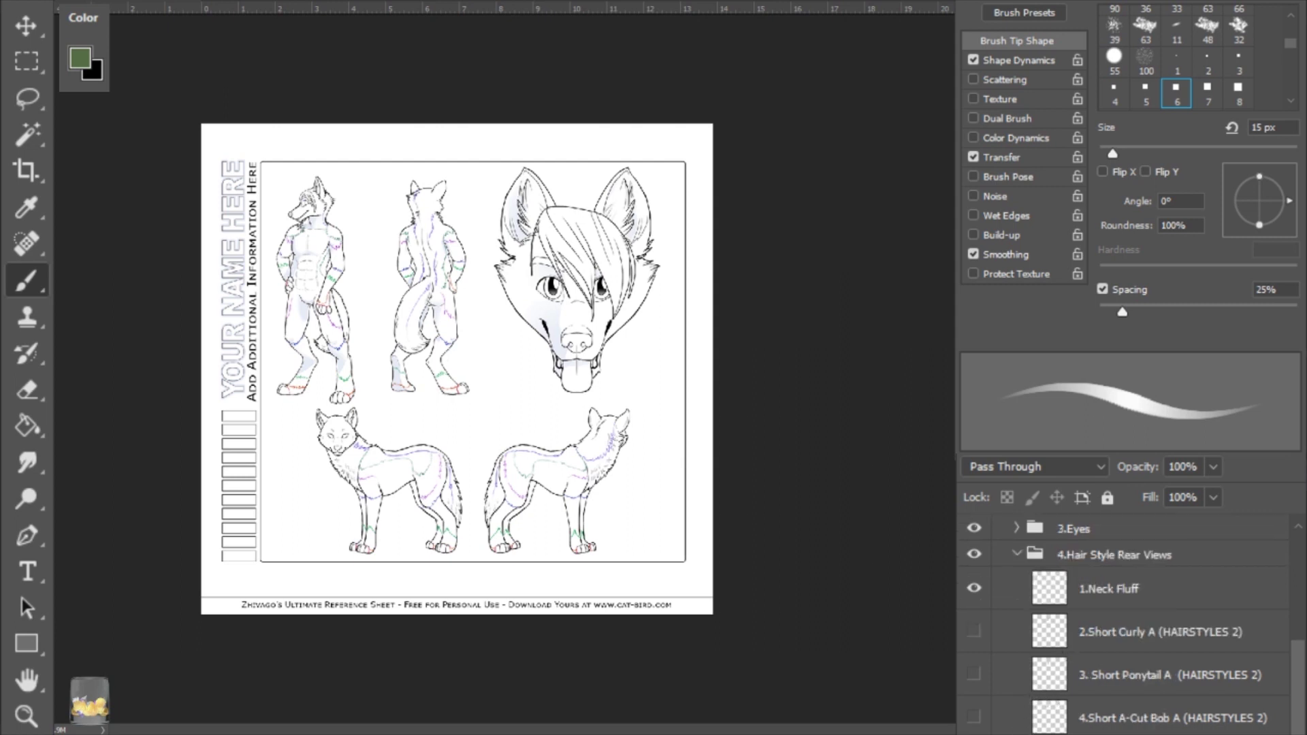
# - In Hair Style Rear Views, hide Neck Fluff and show the Short A-Cut Bob A hairstyle
pyautogui.click(974, 717)
pyautogui.click(974, 589)
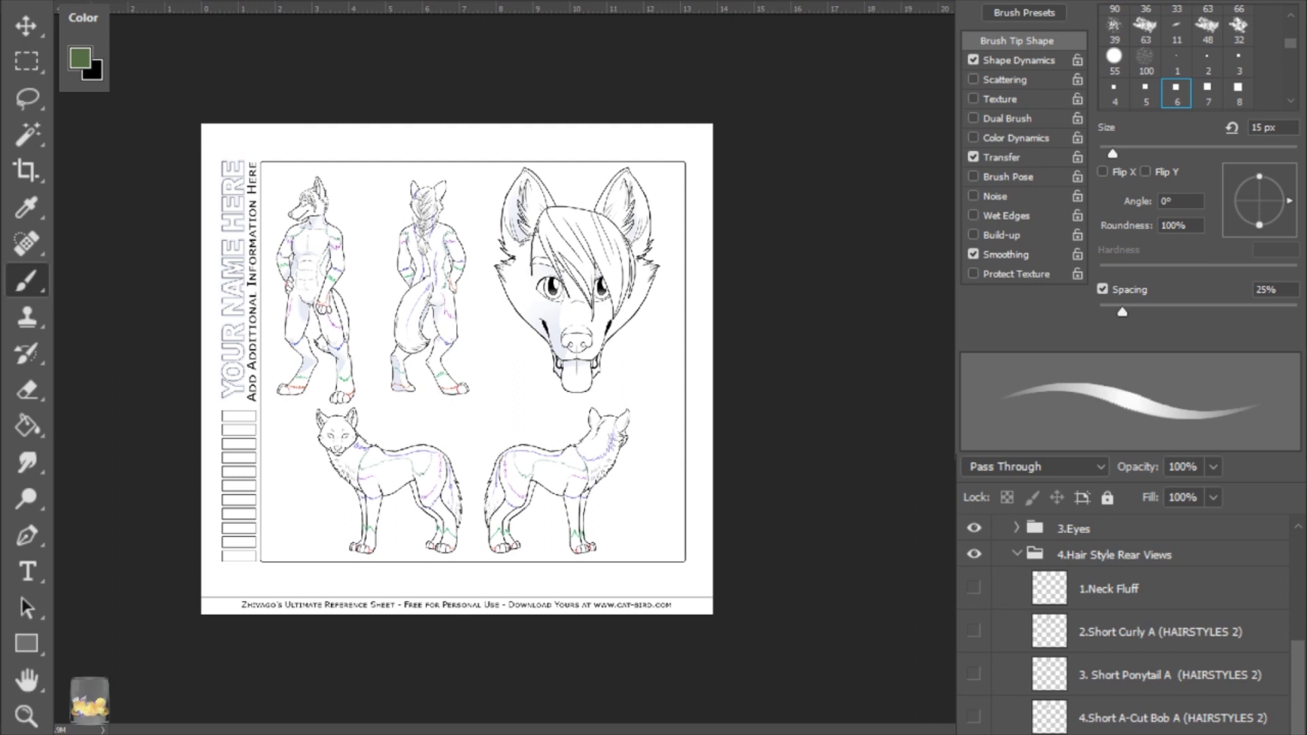
pyautogui.click(974, 718)
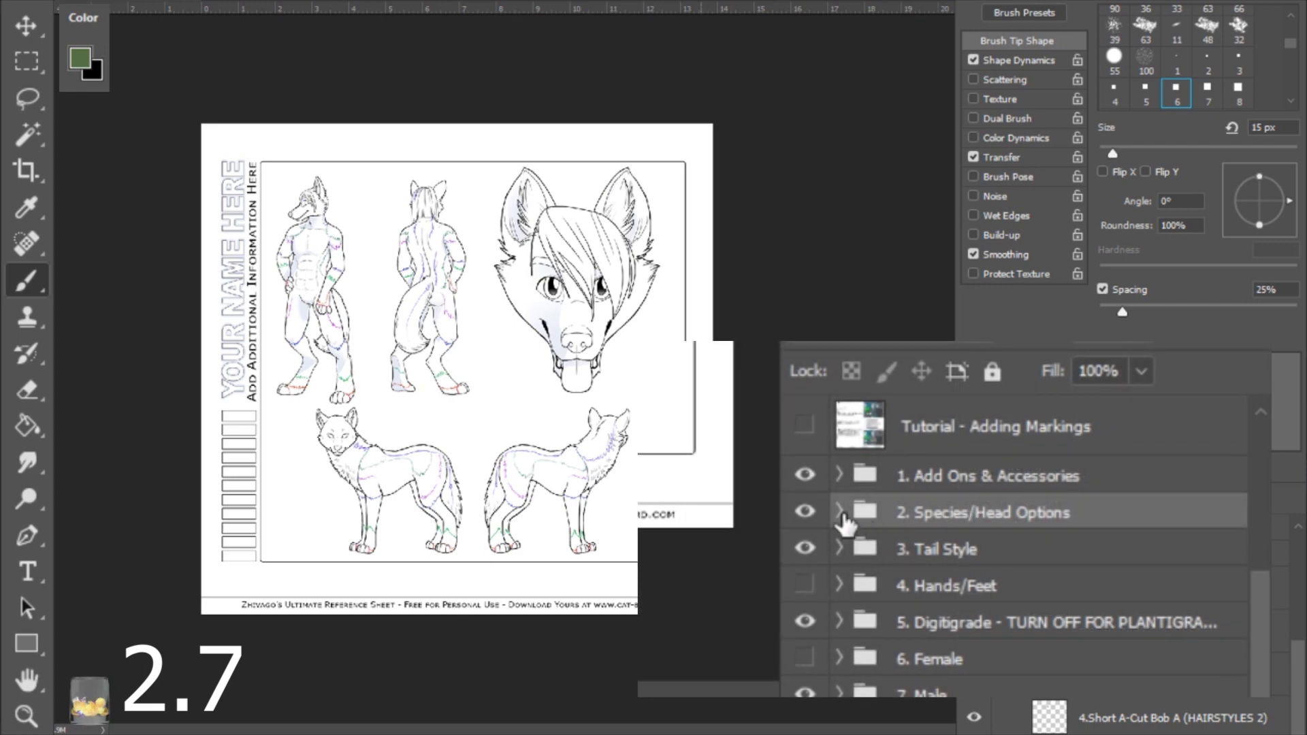
# - Expand Species/Head Options and open its Hairstyles 2 group to view the matching hairstyle layers
pyautogui.click(839, 514)
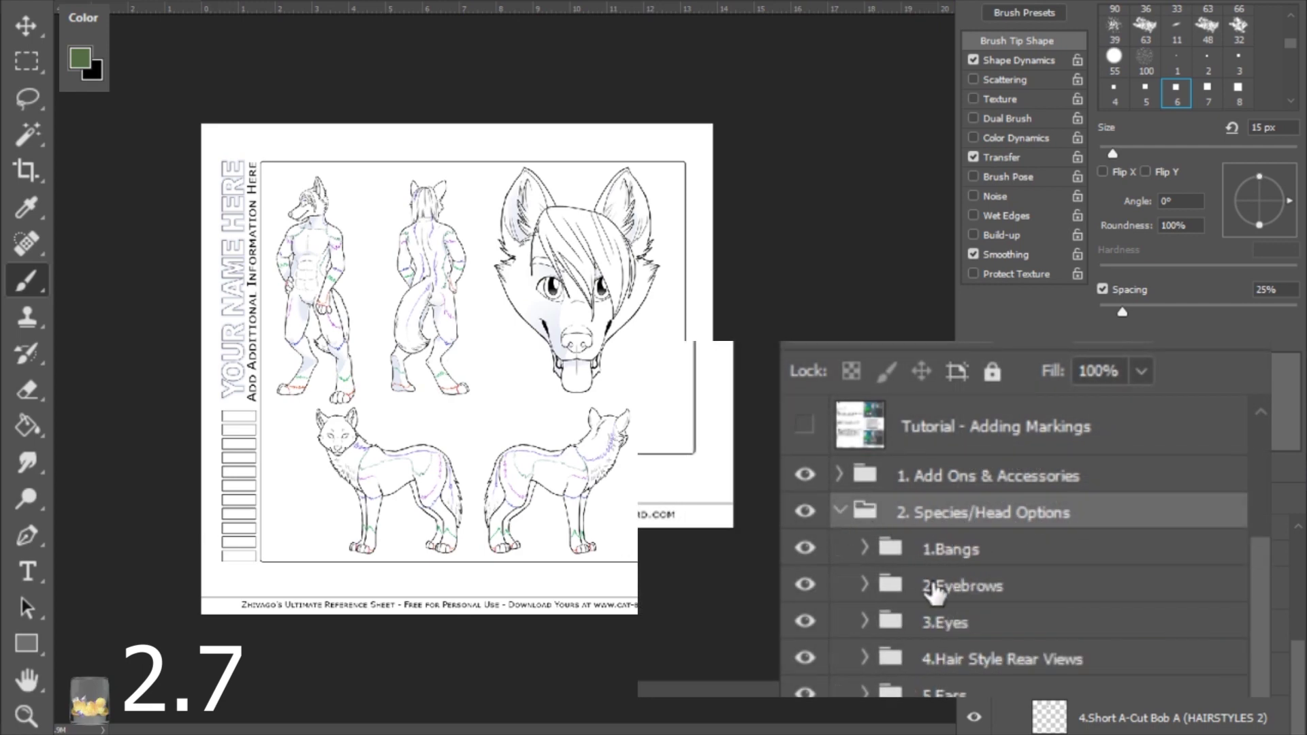
pyautogui.scroll(-1, 934, 592)
pyautogui.scroll(-2, 934, 593)
pyautogui.click(948, 663)
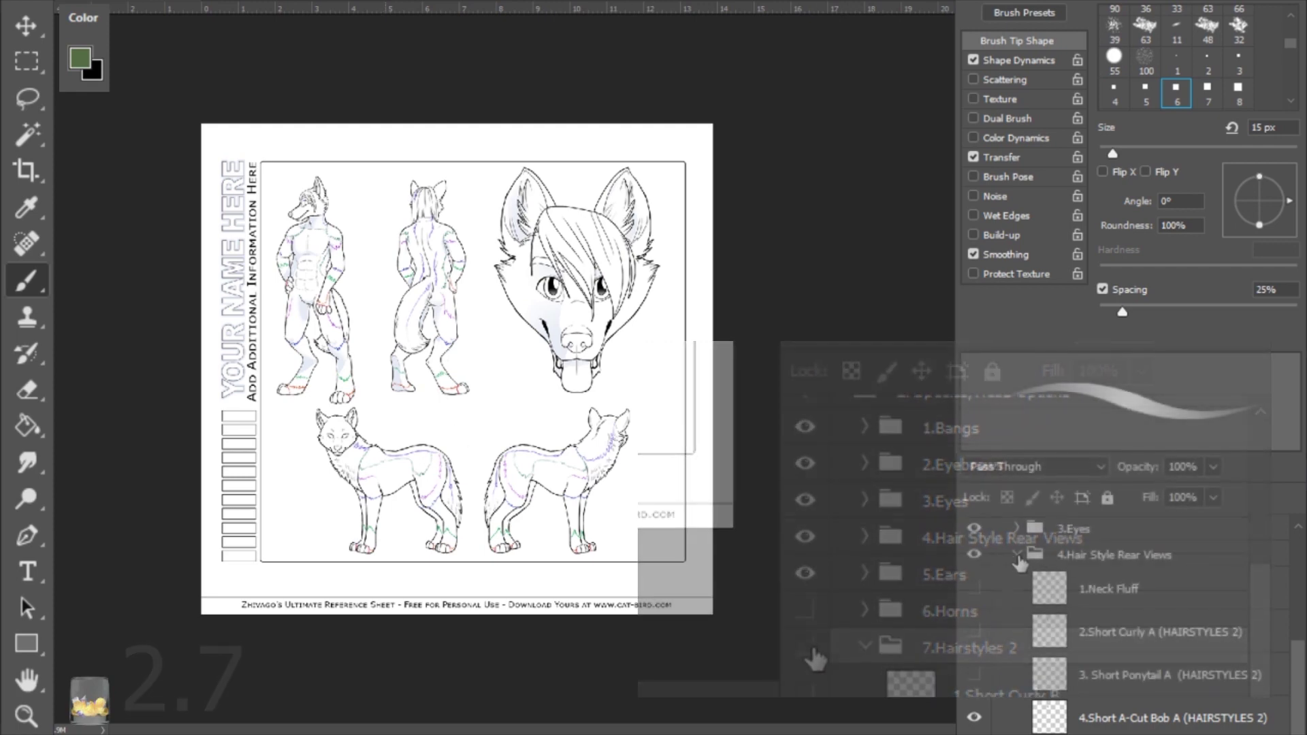
# - Expand the Eyebrows group in Species/Head Options and hide the Bangs group
pyautogui.scroll(2, 1028, 599)
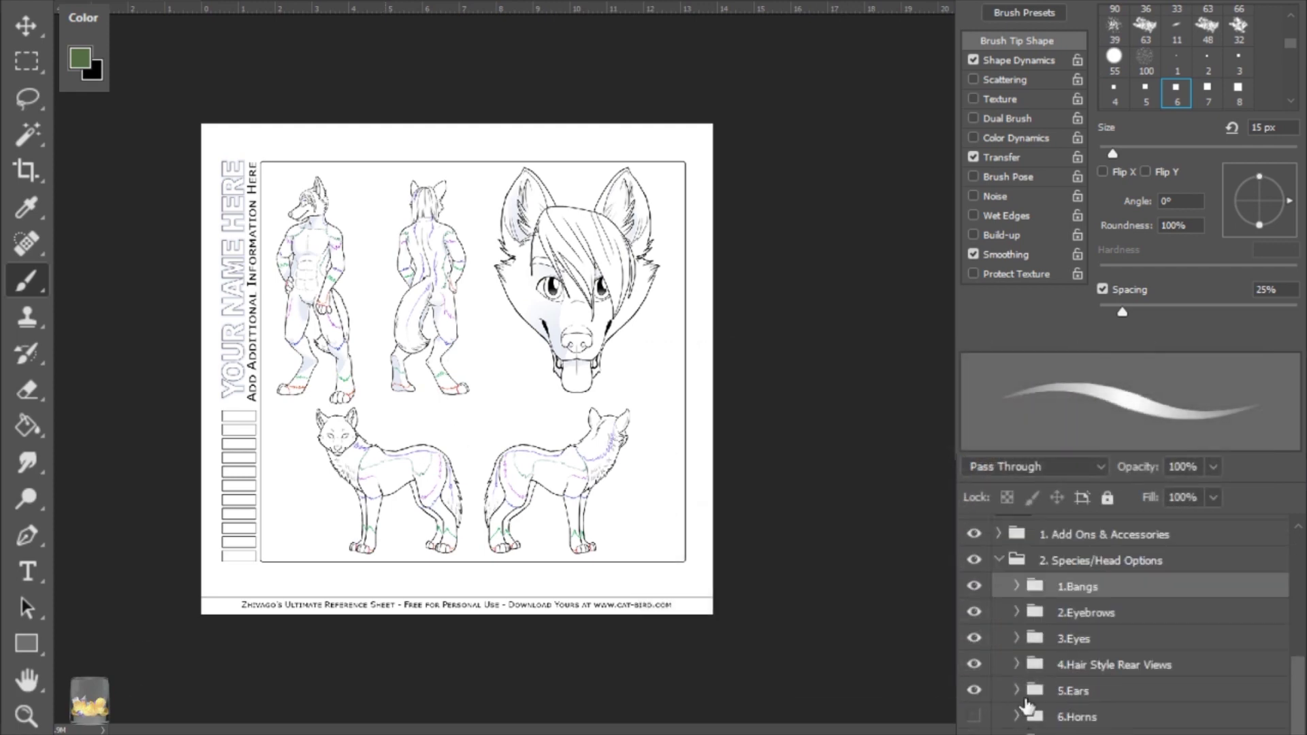
pyautogui.click(1017, 611)
pyautogui.scroll(-2, 1021, 646)
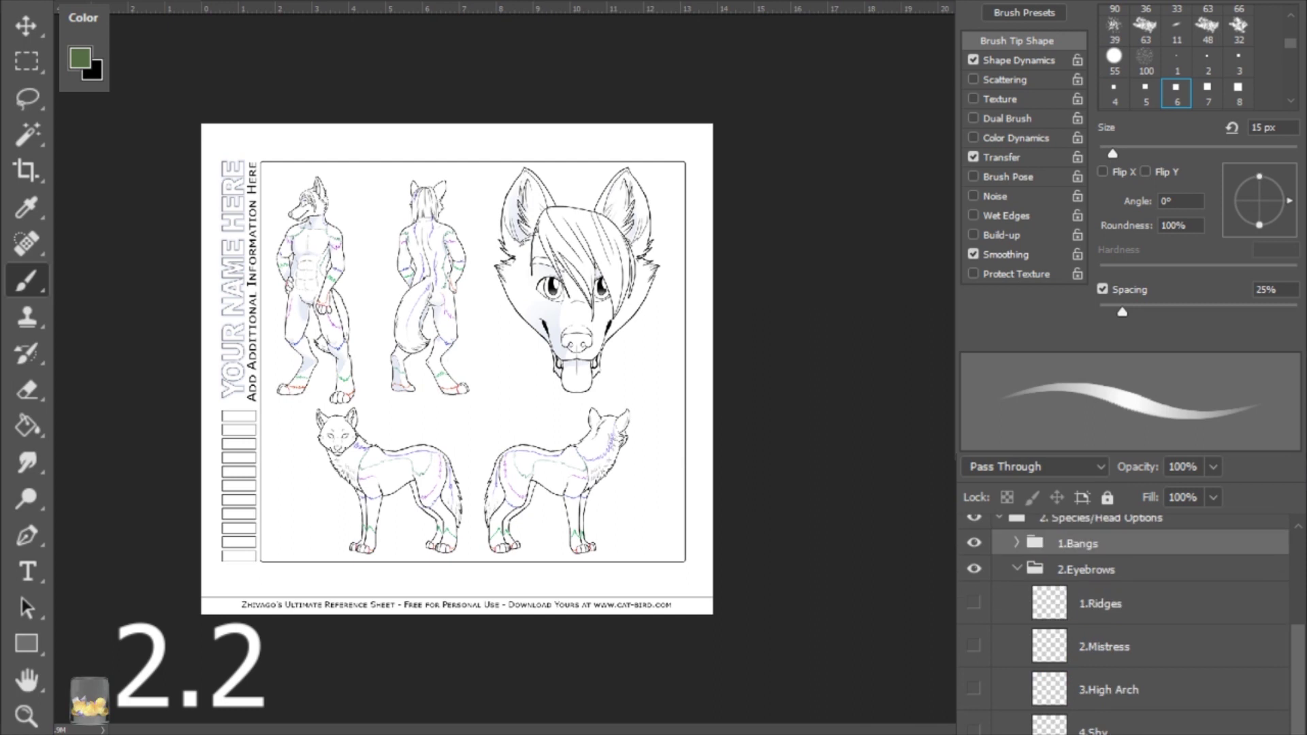
pyautogui.scroll(3, 1027, 633)
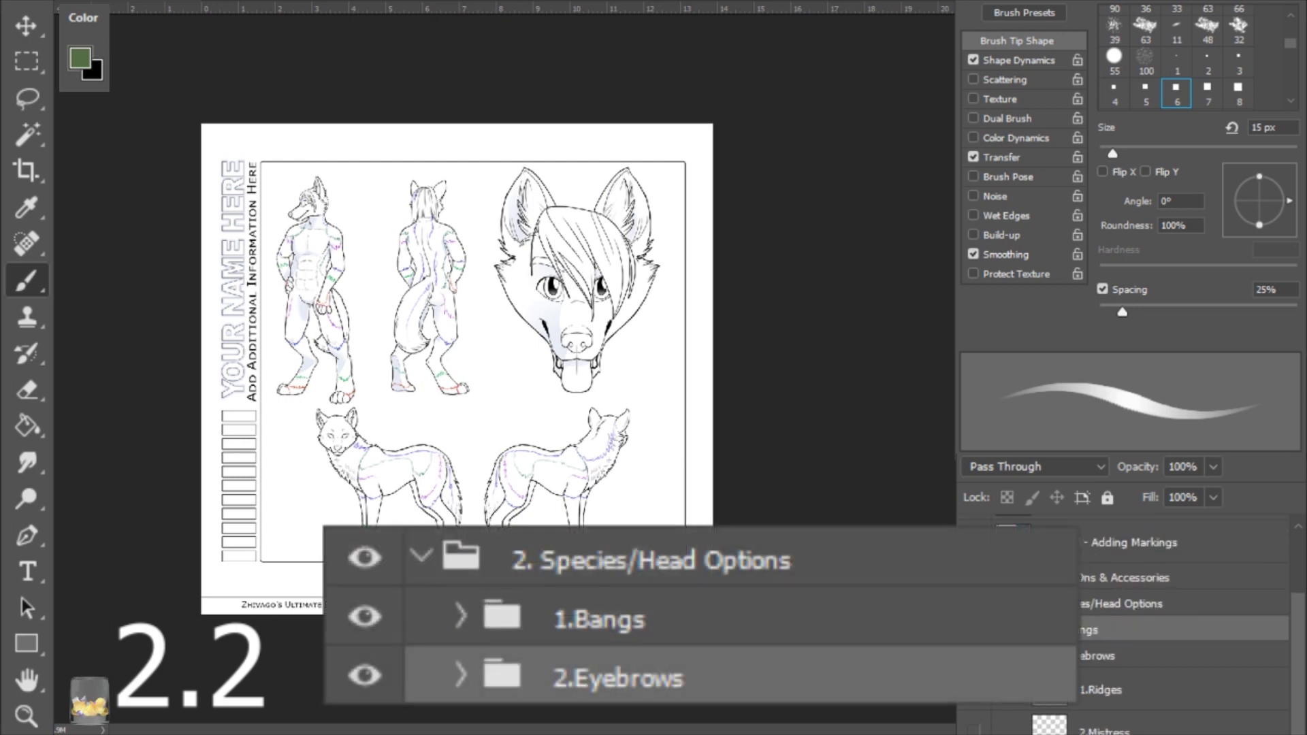
pyautogui.click(974, 629)
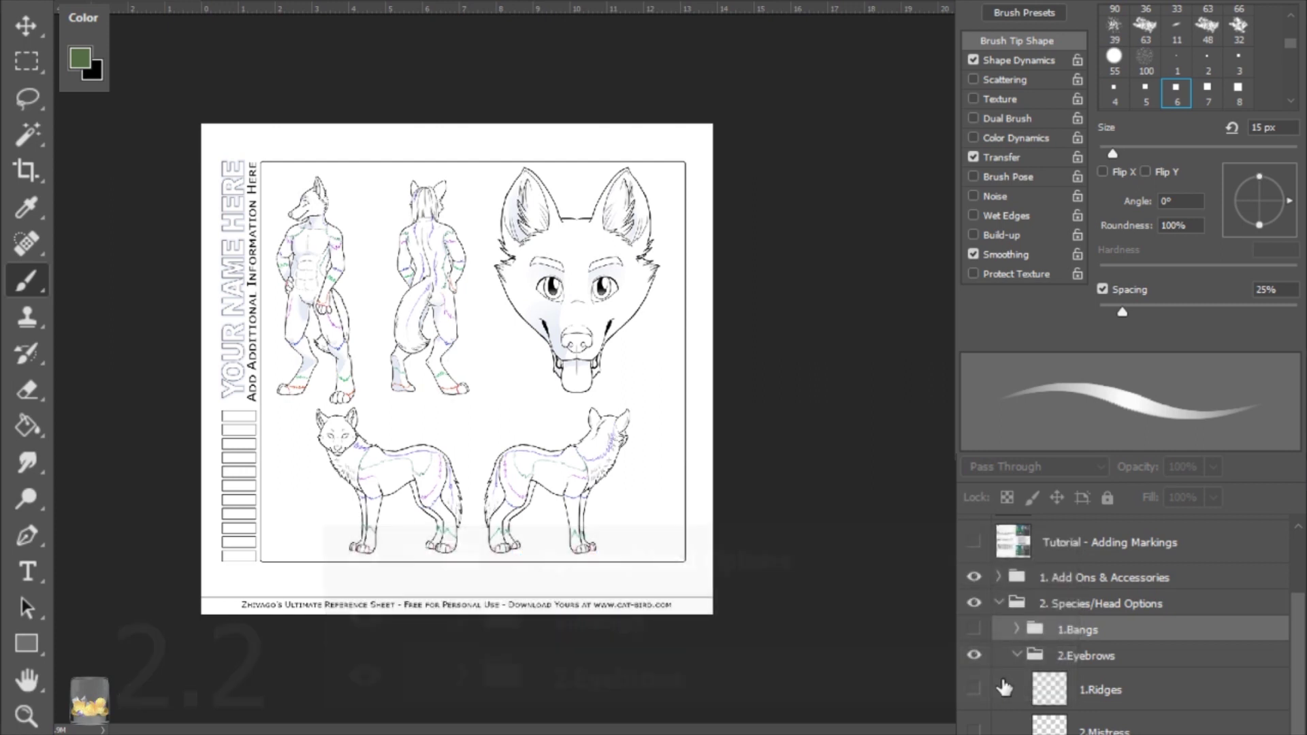
pyautogui.scroll(-2, 1130, 626)
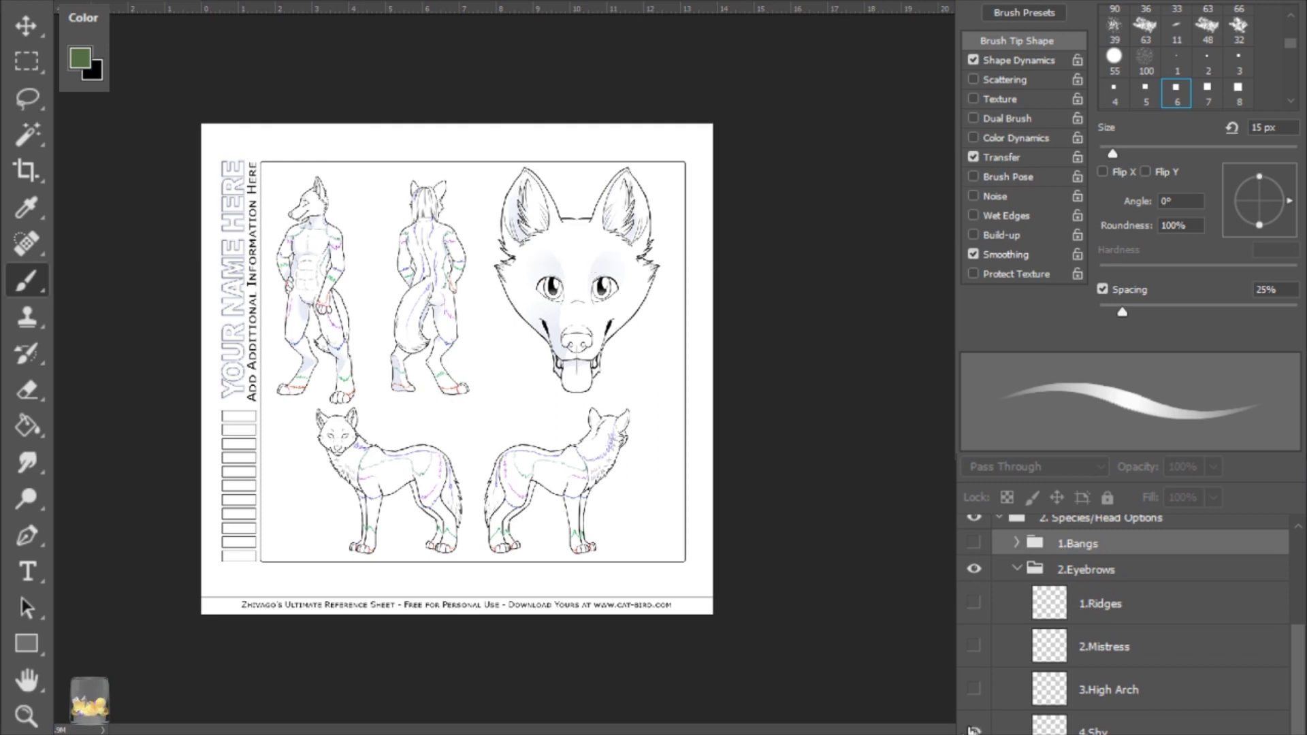
# - Preview the Mistress, Ridges and High Arch eyebrows one at a time, hiding each again
pyautogui.click(974, 647)
pyautogui.click(974, 646)
pyautogui.click(974, 603)
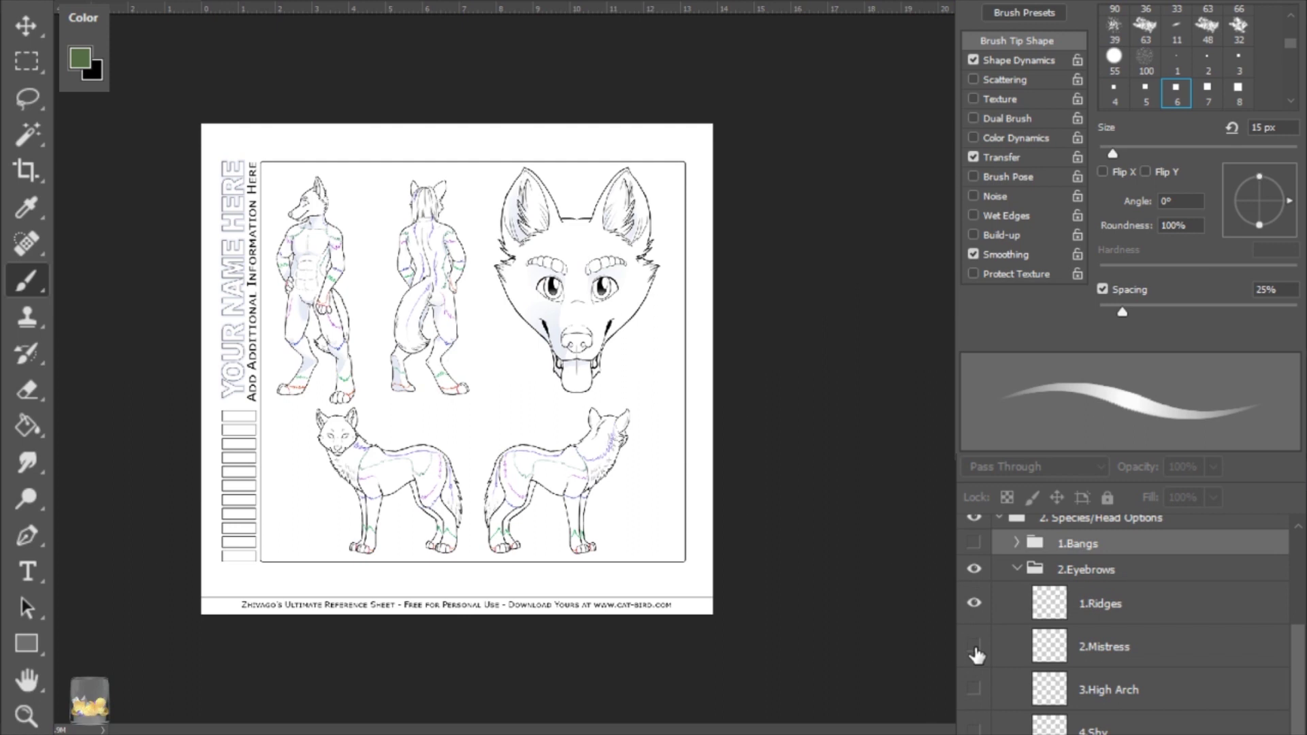
pyautogui.click(974, 603)
pyautogui.click(974, 603)
pyautogui.click(974, 604)
pyautogui.click(972, 650)
pyautogui.click(974, 688)
pyautogui.click(974, 688)
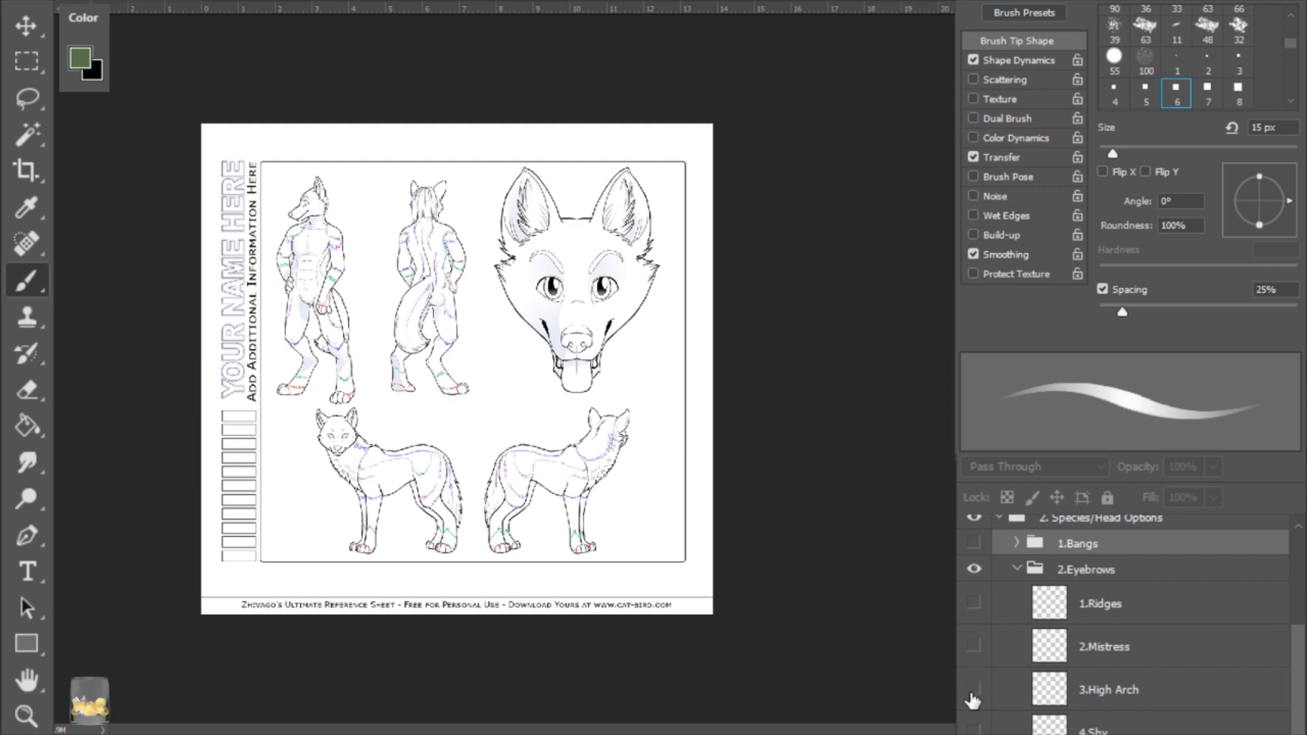
# - Show the short, rounded eyebrow style and collapse the Eyebrows group
pyautogui.click(974, 730)
pyautogui.click(974, 731)
pyautogui.click(974, 733)
pyautogui.click(1016, 569)
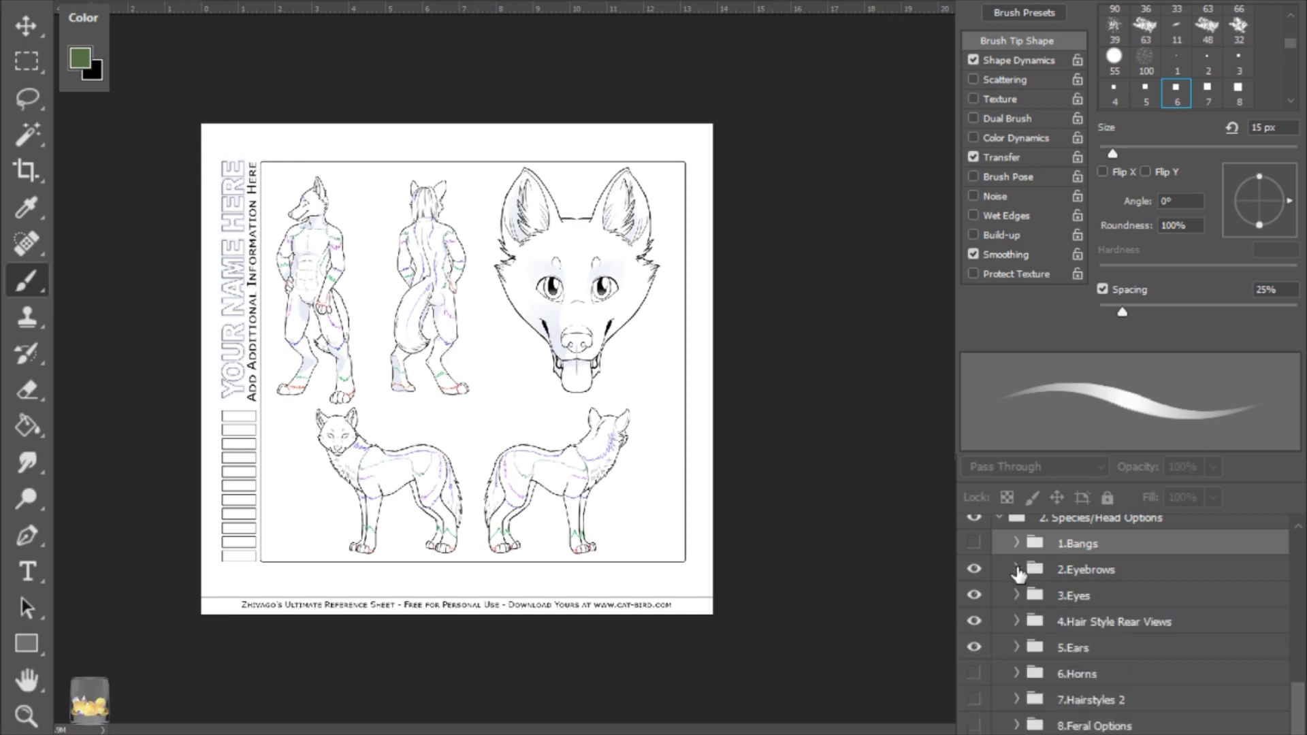
# - Expand the Eyes group and preview the ^_^ and Wink eyes, hiding each again
pyautogui.click(1017, 595)
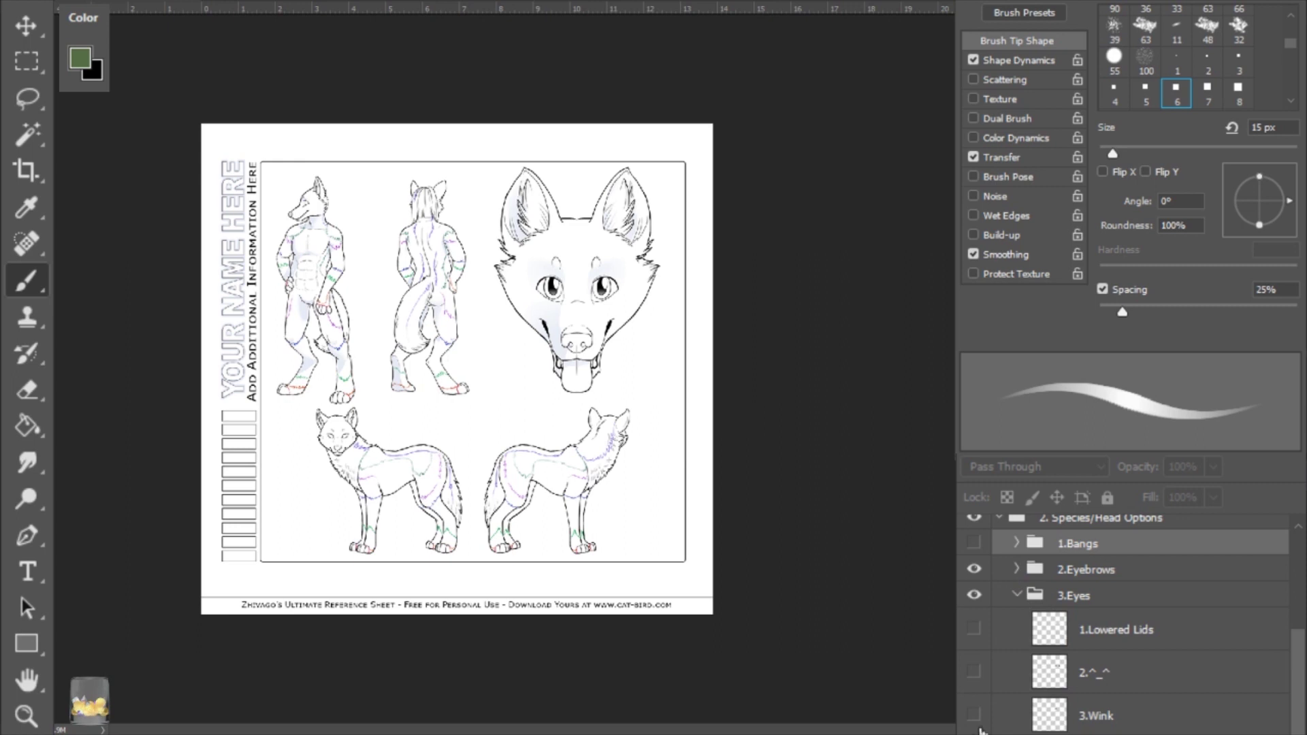
pyautogui.click(1081, 597)
pyautogui.click(974, 672)
pyautogui.click(974, 676)
pyautogui.click(974, 714)
pyautogui.click(974, 714)
# - Preview the remaining eye styles listed after Wink one at a time, hiding each again
pyautogui.click(974, 734)
pyautogui.click(973, 733)
pyautogui.click(974, 734)
pyautogui.click(974, 734)
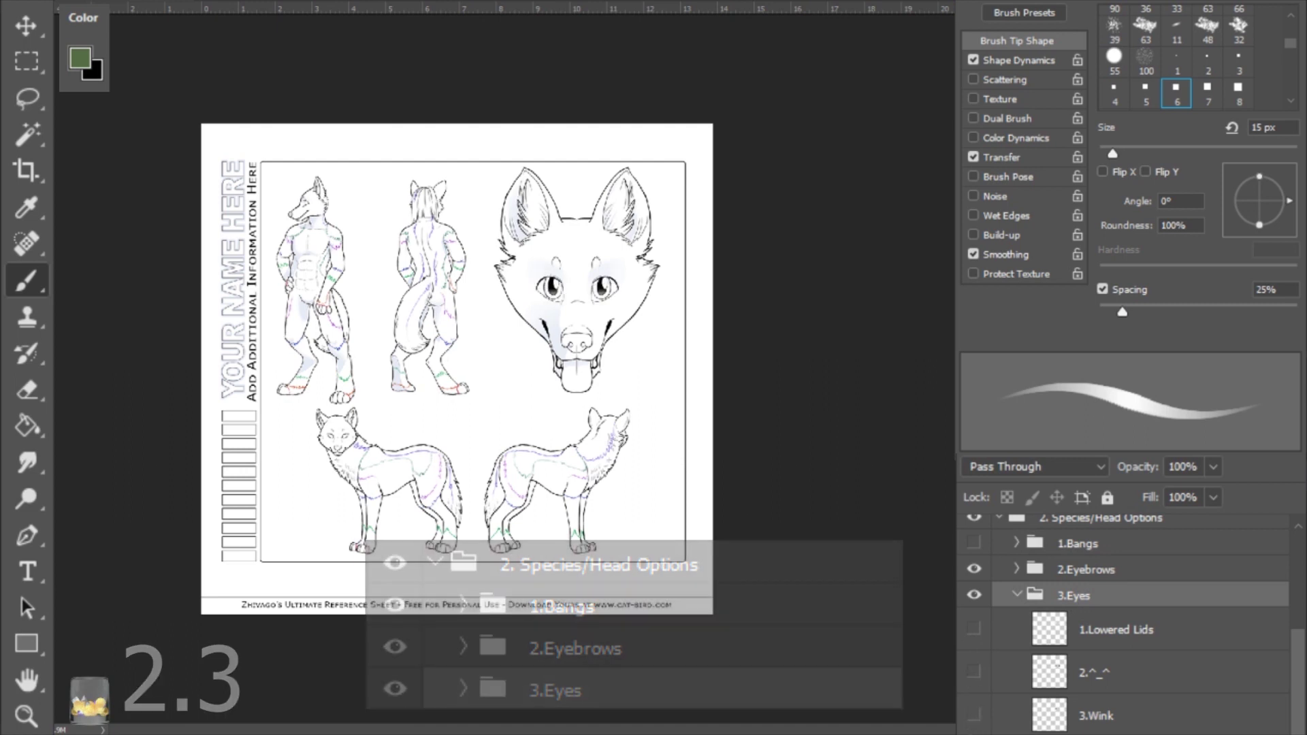
pyautogui.click(974, 734)
pyautogui.click(973, 734)
pyautogui.click(974, 734)
pyautogui.click(974, 734)
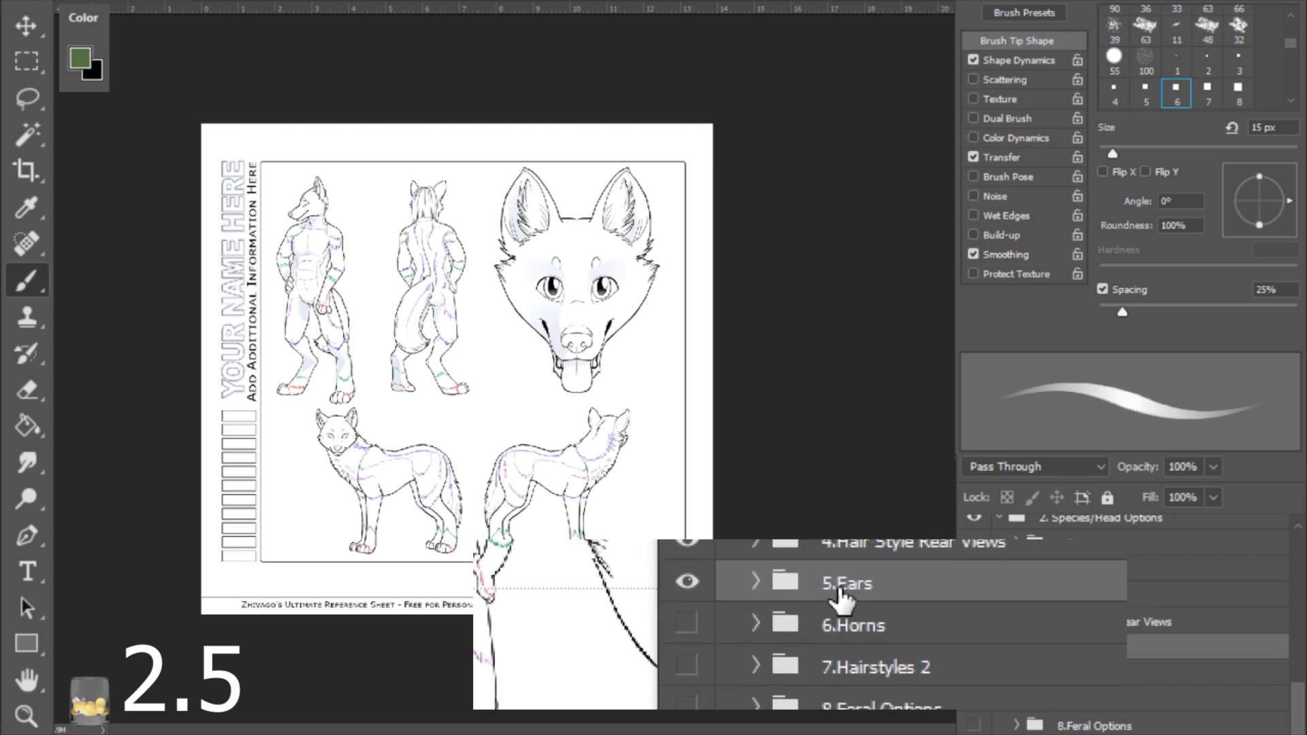
# - Expand the Ears group in Species/Head Options, review its ear types and open the Basic Canine subgroup
pyautogui.click(1016, 647)
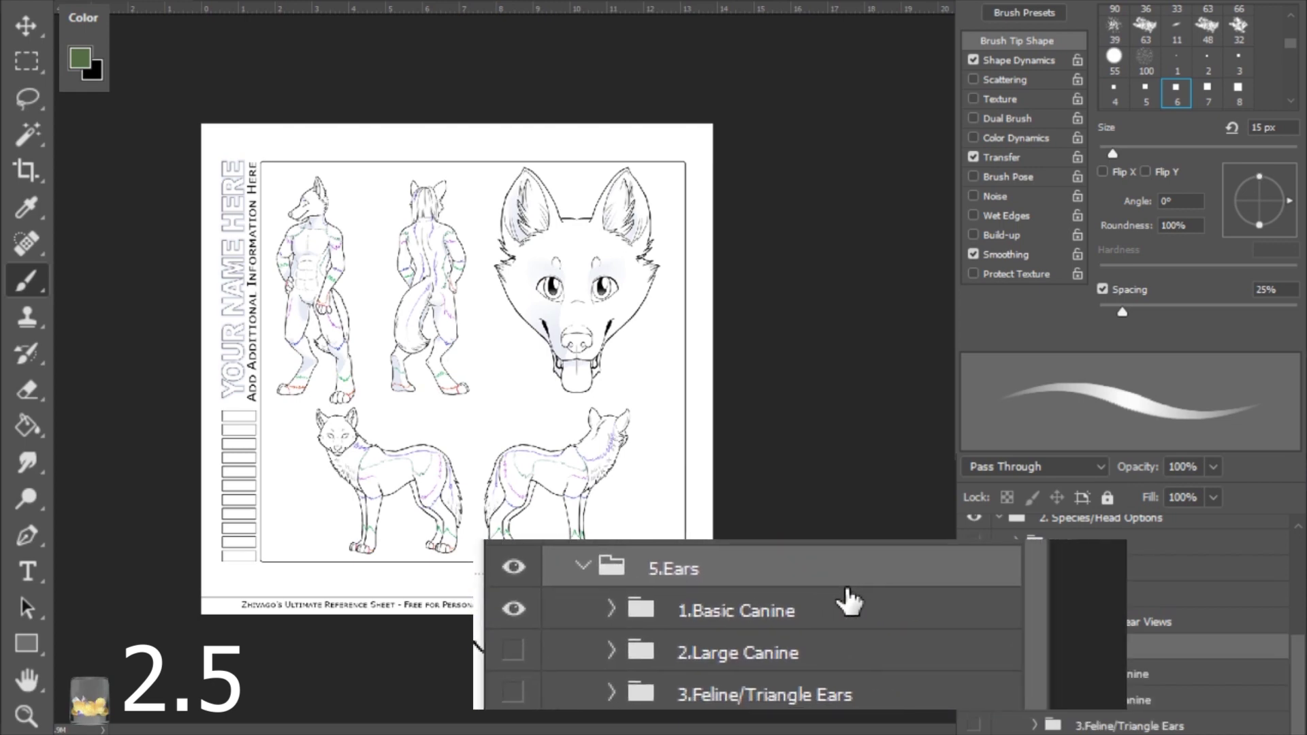
pyautogui.scroll(-2, 1181, 667)
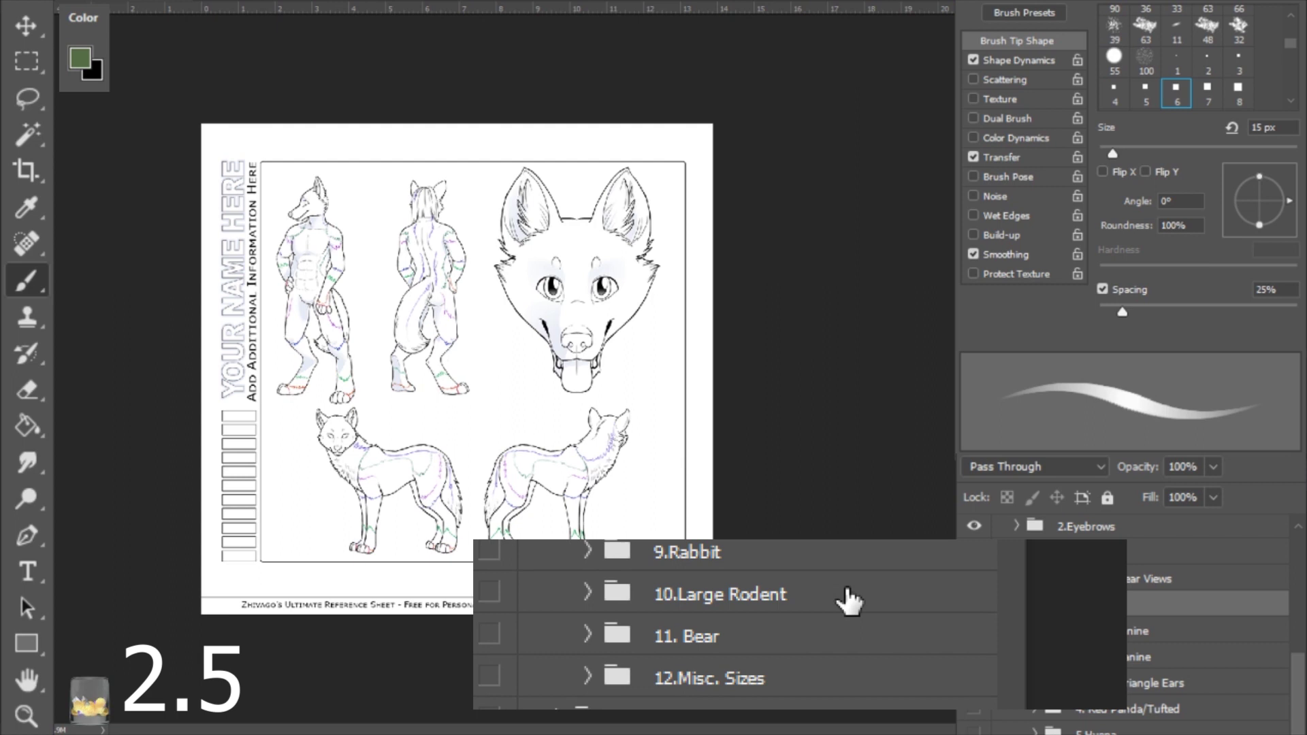
pyautogui.click(1034, 631)
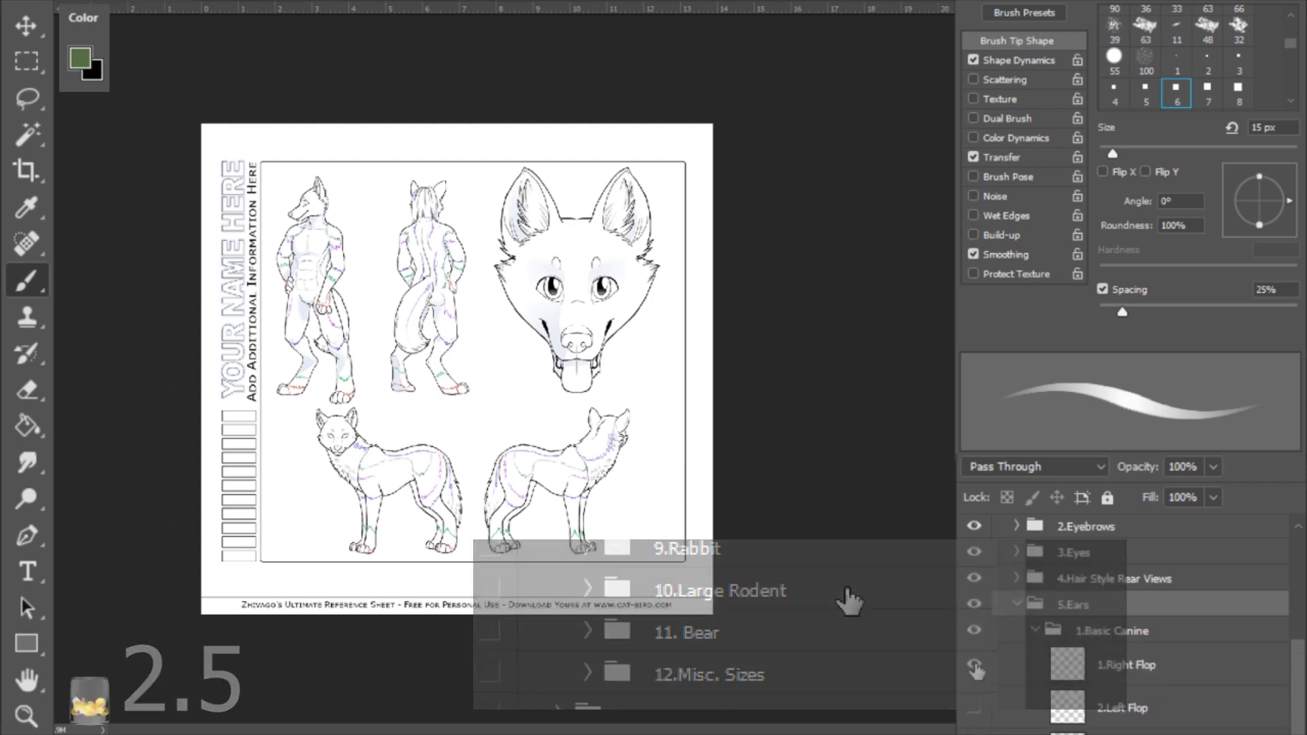
# - Preview Right Flop and Left Flop for the Basic Canine ears, hide both again and collapse the subgroup
pyautogui.click(974, 664)
pyautogui.click(973, 709)
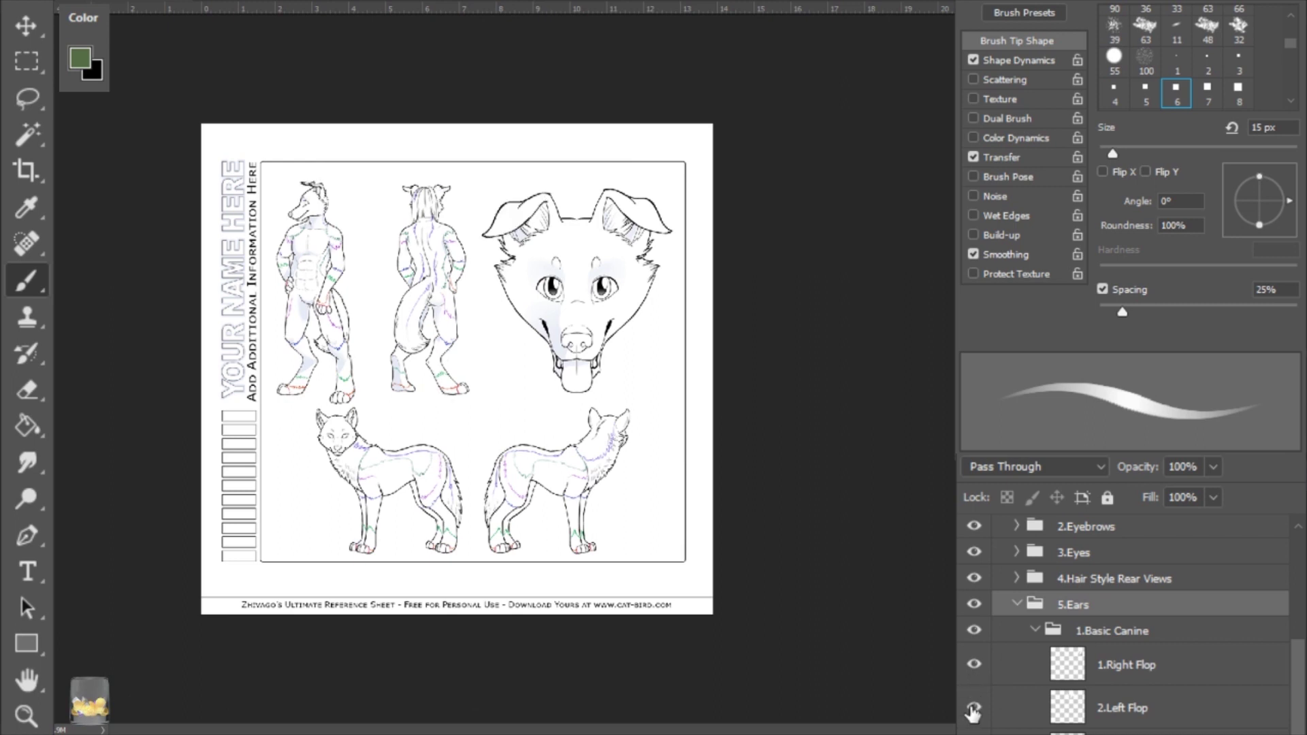
pyautogui.click(974, 710)
pyautogui.click(974, 664)
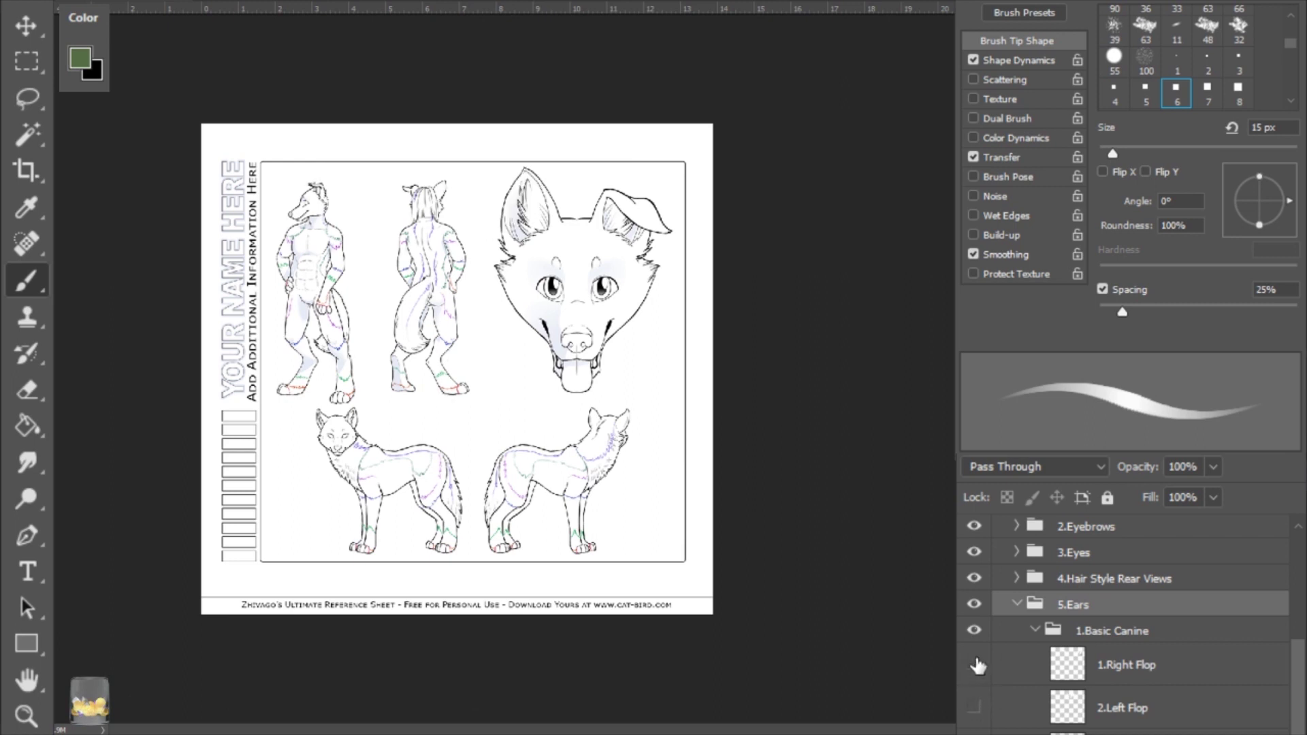
pyautogui.click(1034, 631)
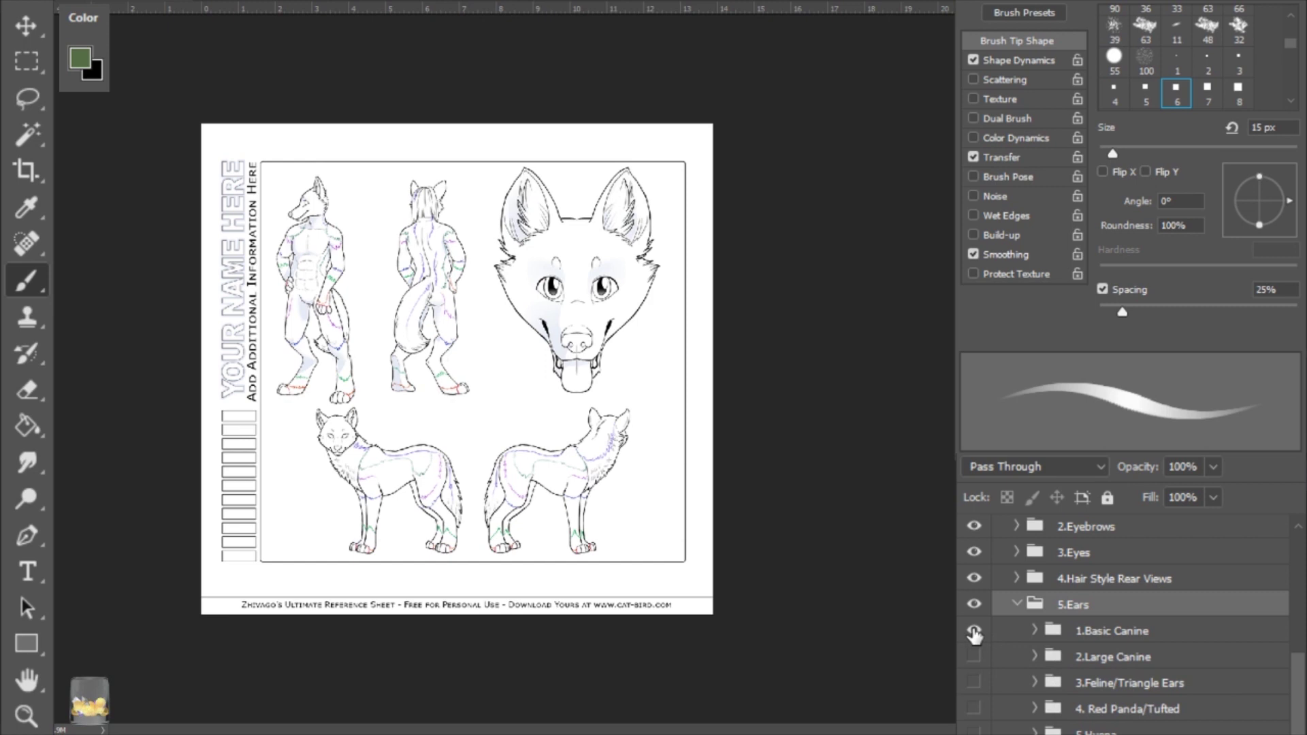
# - Switch the ears from Basic Canine to Large Canine and preview its Right Flop and Left Flop, hiding both flops again
pyautogui.click(974, 630)
pyautogui.click(974, 656)
pyautogui.click(1034, 656)
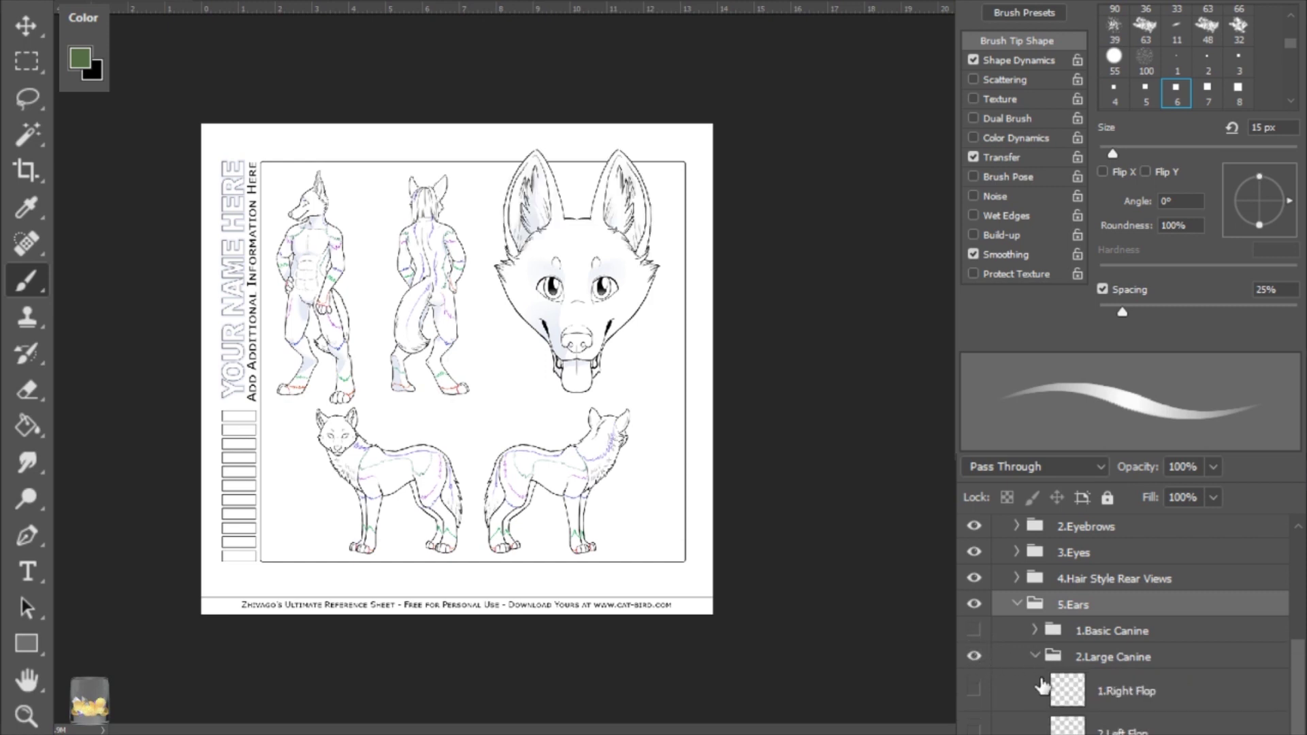
pyautogui.click(979, 697)
pyautogui.click(976, 728)
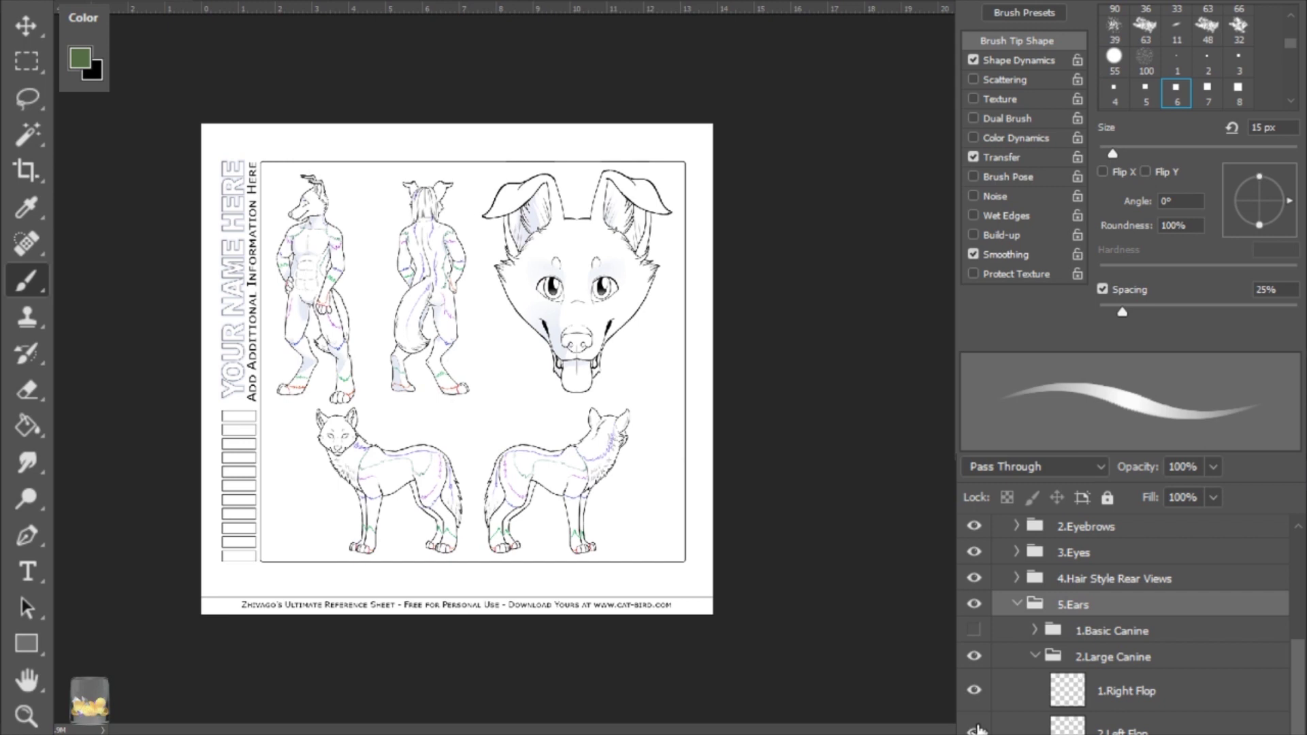
pyautogui.click(977, 728)
pyautogui.click(974, 690)
pyautogui.click(1035, 657)
# - Hide the Large Canine ears and preview the Feline/Triangle and Red Panda/Tufted ears one at a time
pyautogui.click(974, 658)
pyautogui.click(974, 682)
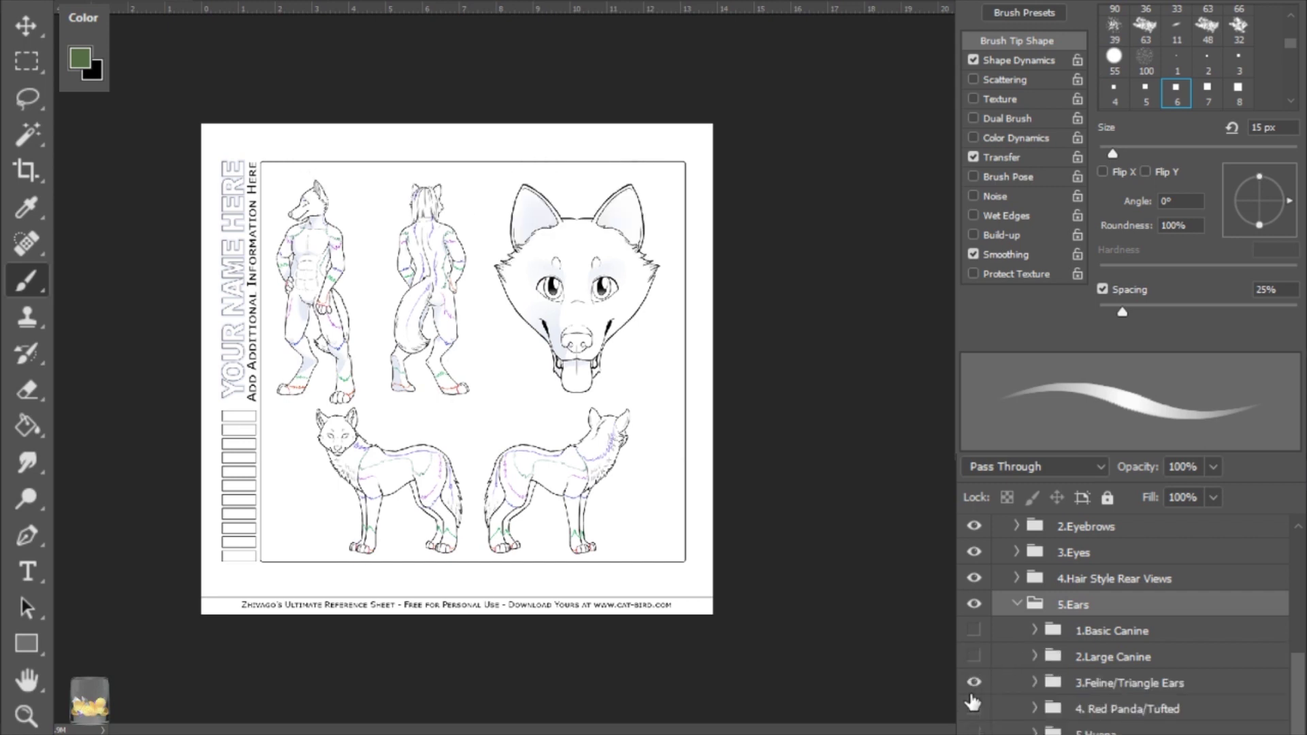
pyautogui.click(974, 682)
pyautogui.click(974, 709)
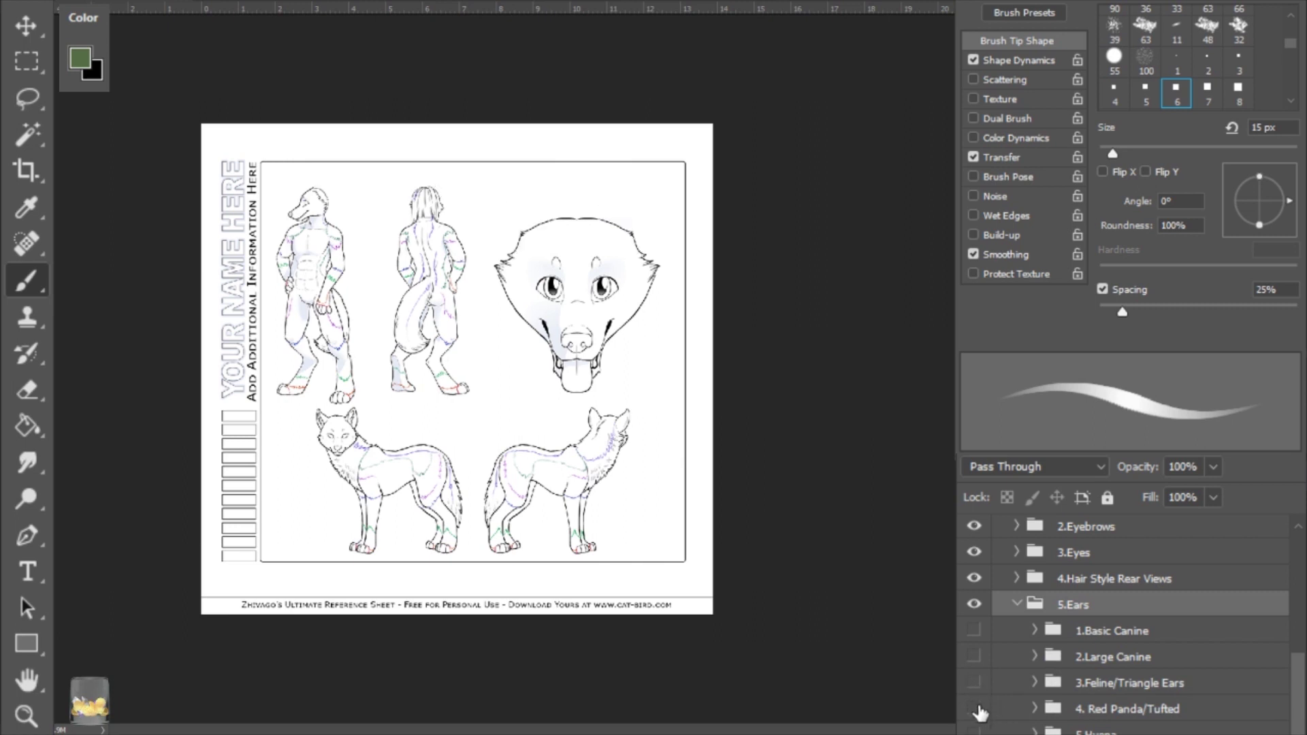
pyautogui.click(974, 709)
# - Preview the ear types after Red Panda/Tufted, leave the finned ears showing and collapse the Ears group
pyautogui.click(974, 733)
pyautogui.click(974, 733)
pyautogui.click(974, 734)
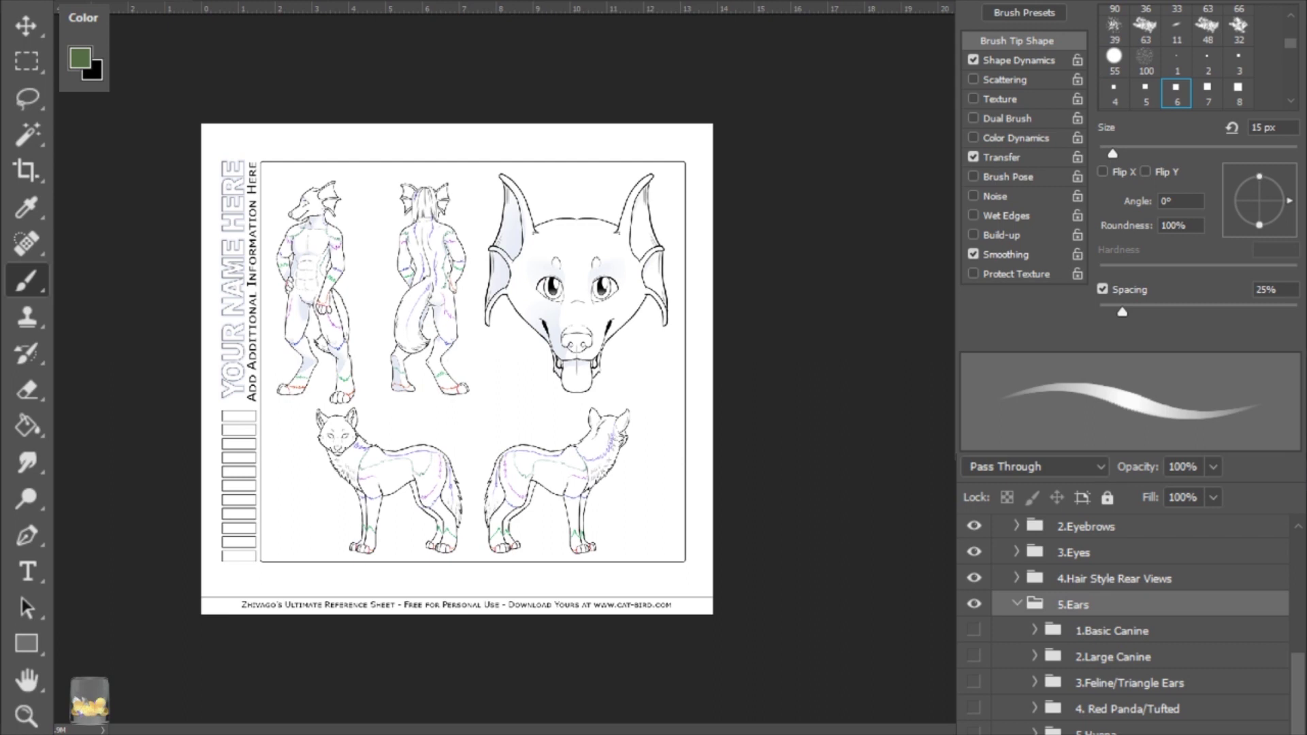
pyautogui.click(1016, 603)
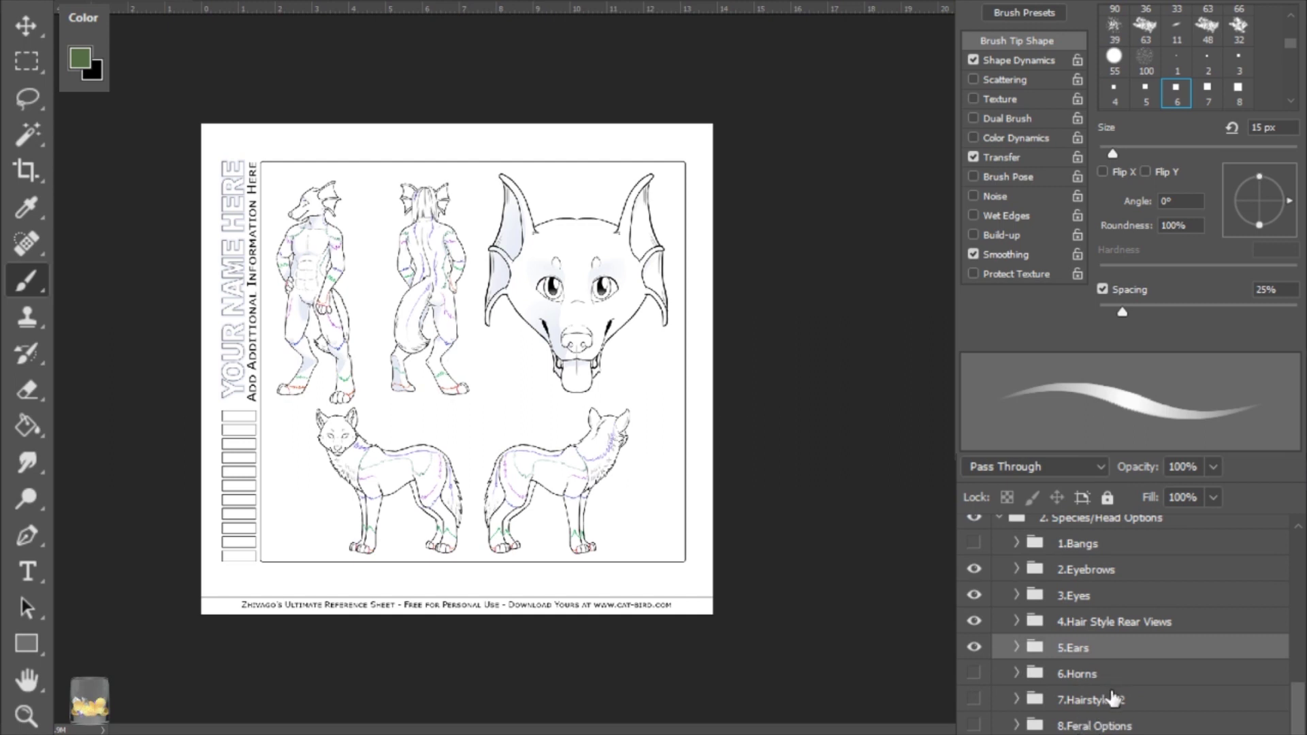
# - Hide the Hair Style Rear Views group and switch the ears back to Basic Canine in the Ears group
pyautogui.click(974, 699)
pyautogui.click(1016, 648)
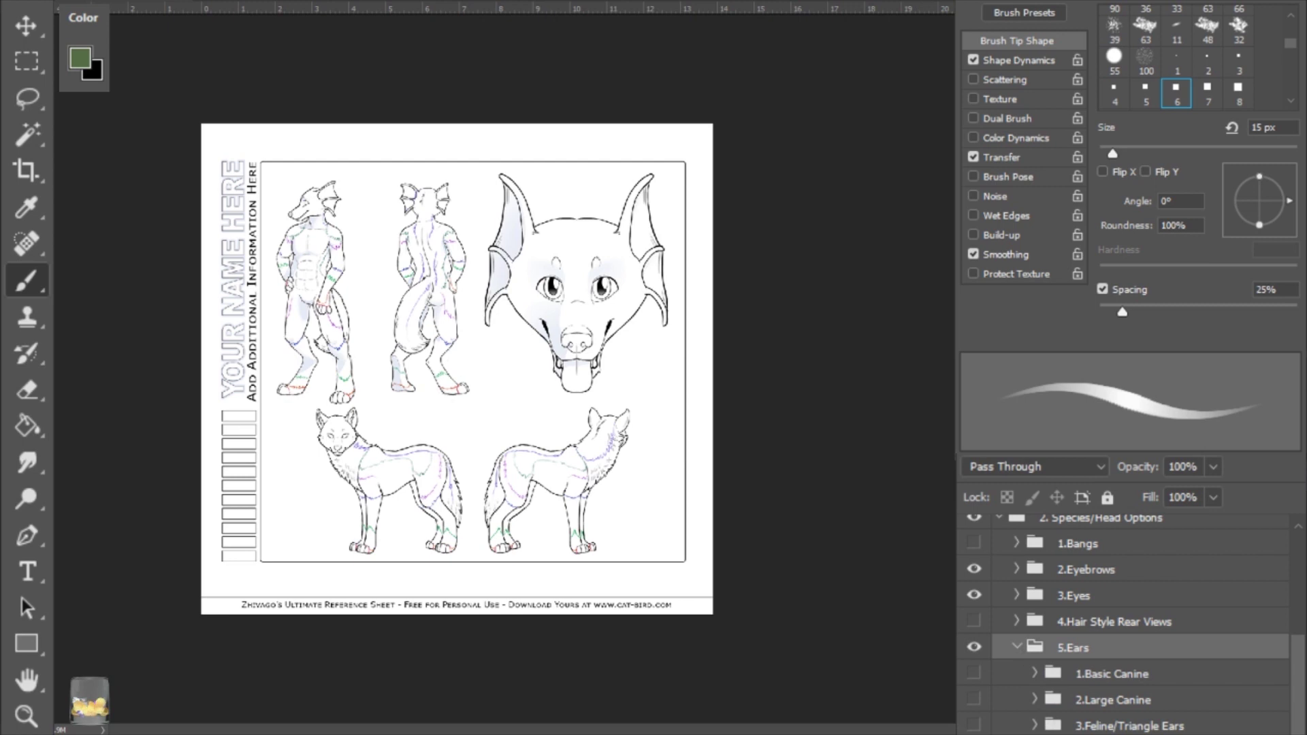
pyautogui.click(974, 673)
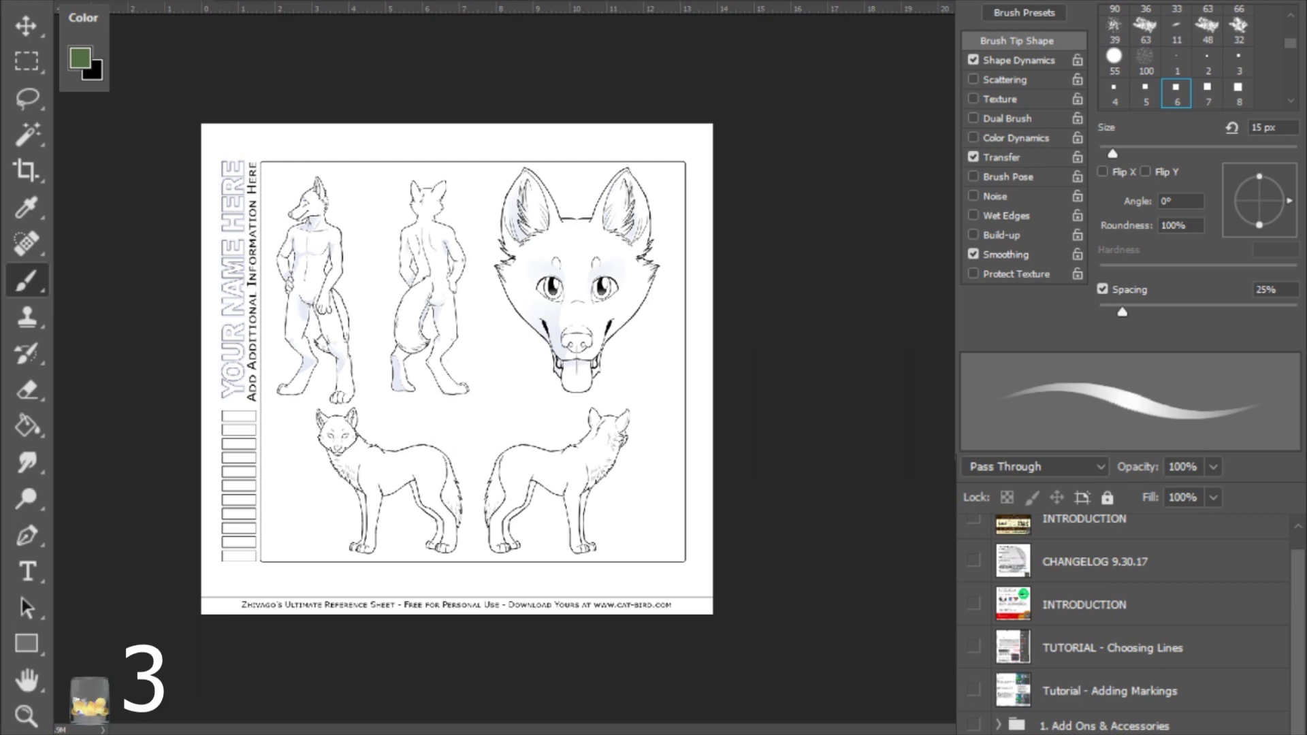
# - In the Canines & Generic Tails group of Tail Style, replace the Standard Wolf tail with the curled tail
pyautogui.scroll(-3, 1136, 624)
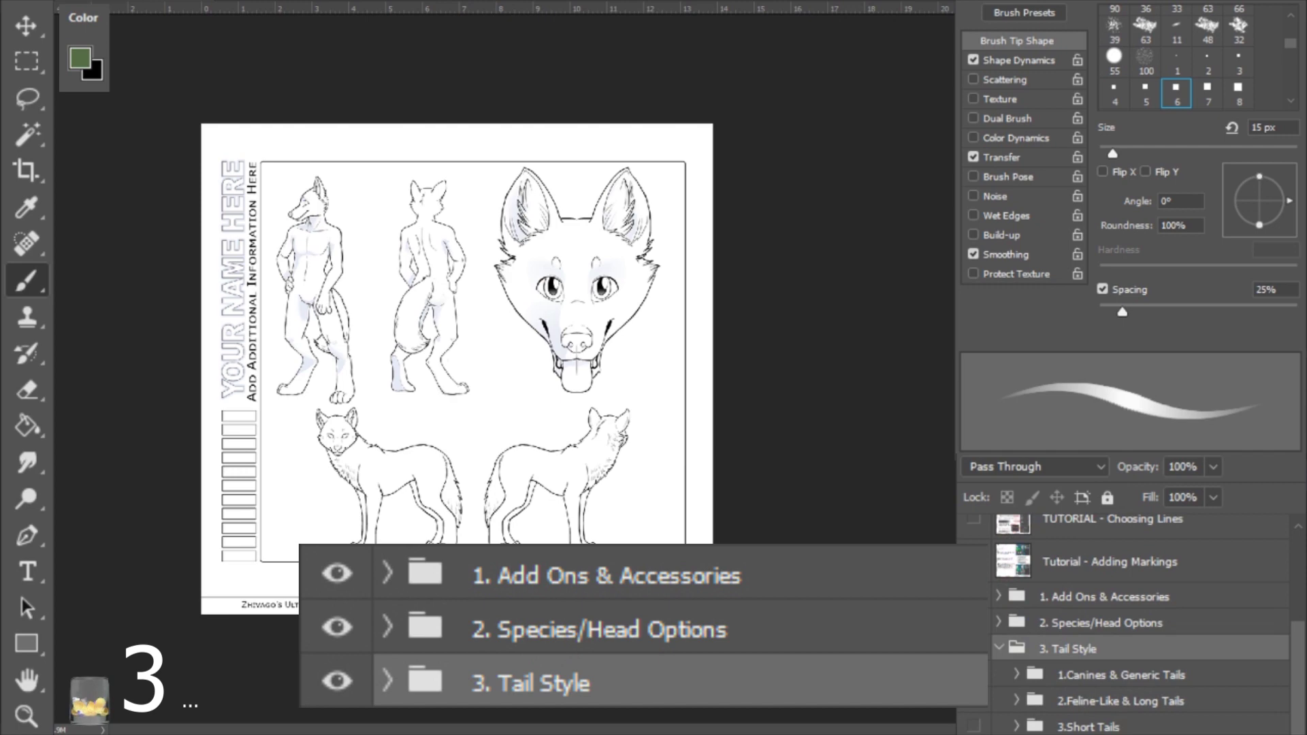
pyautogui.click(1016, 675)
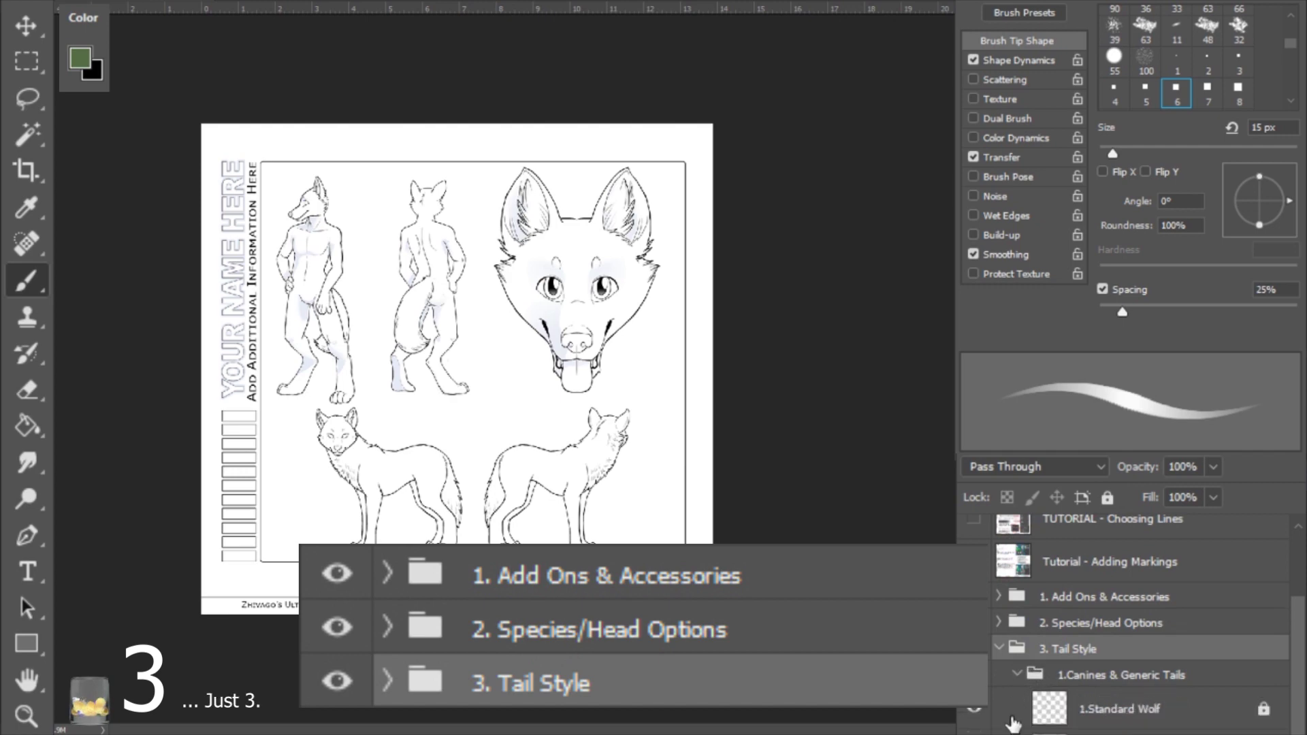
pyautogui.click(977, 709)
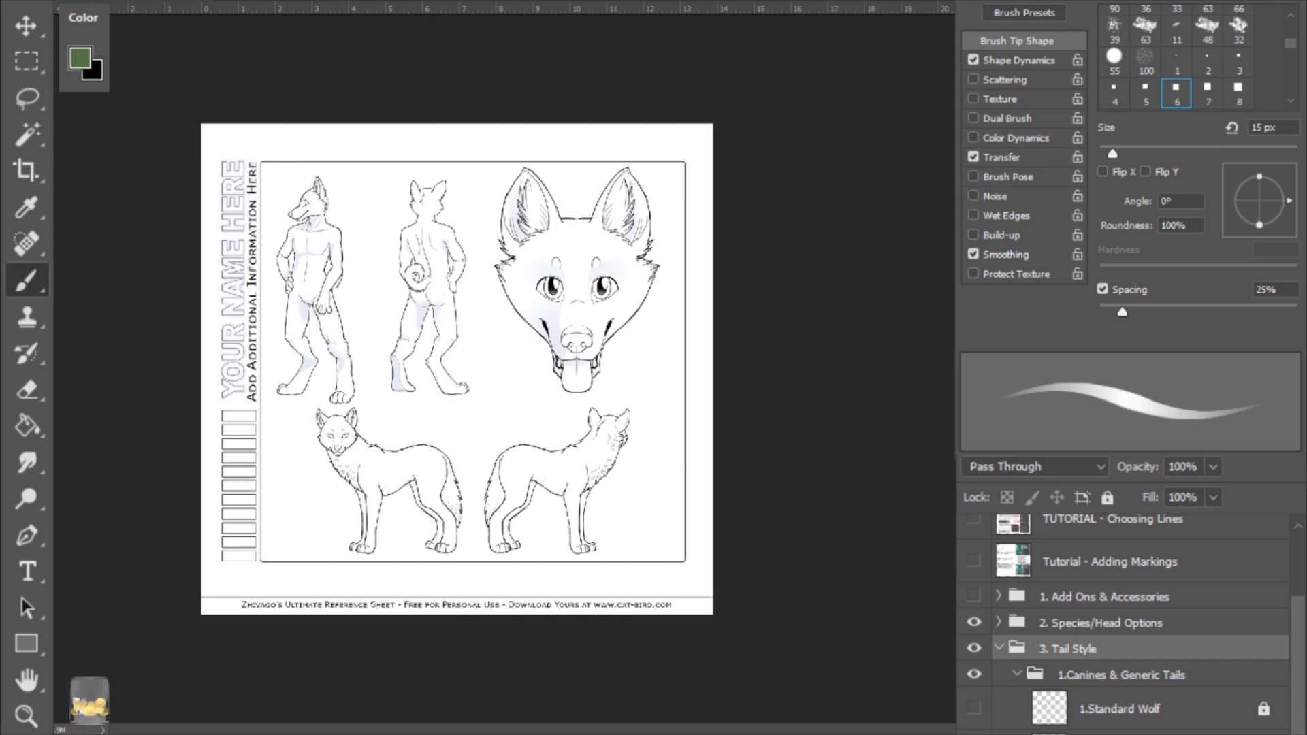
# - Collapse and hide Canines & Generic Tails, and preview the tails in the Feline-Like & Long Tails group
pyautogui.click(1016, 674)
pyautogui.click(975, 673)
pyautogui.click(975, 675)
pyautogui.click(1016, 701)
pyautogui.click(975, 731)
pyautogui.click(974, 732)
pyautogui.click(975, 732)
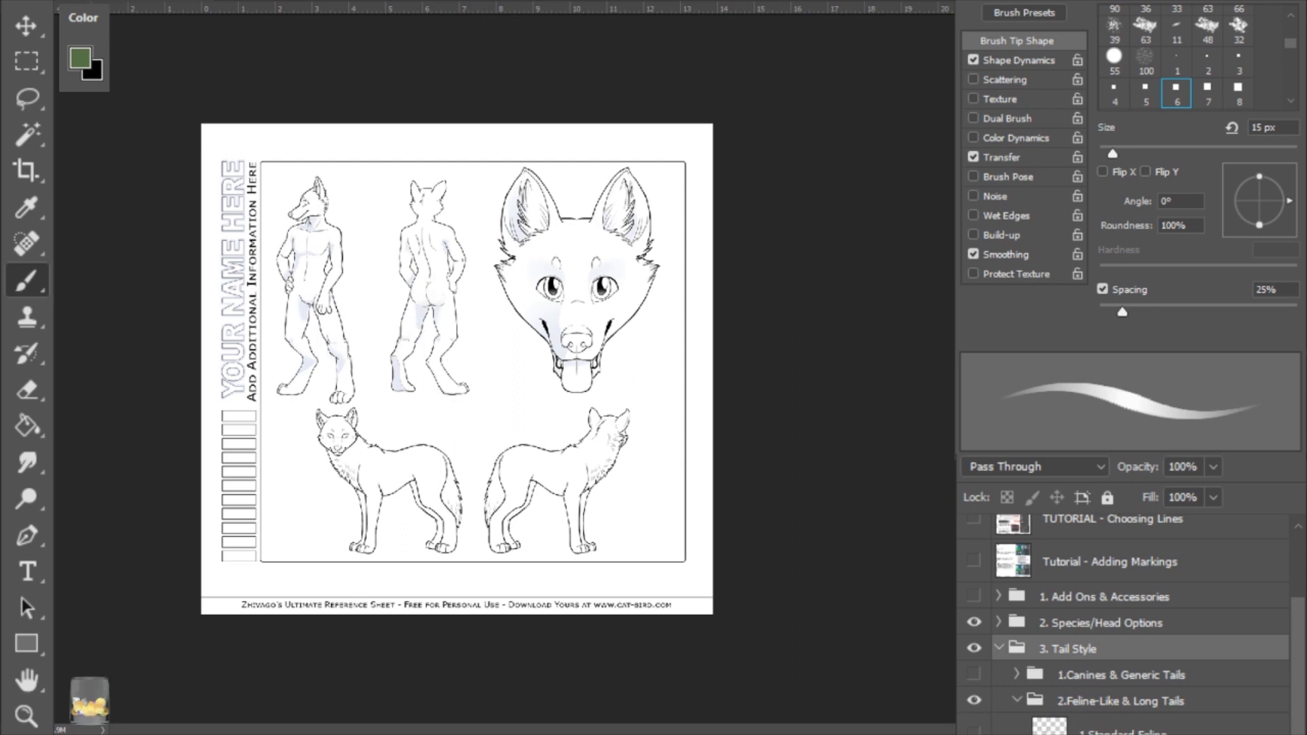
# - Collapse and hide the Feline-Like & Long Tails group and go to the Hands/Feet group's layers
pyautogui.click(1016, 700)
pyautogui.click(975, 701)
pyautogui.scroll(3, 1007, 705)
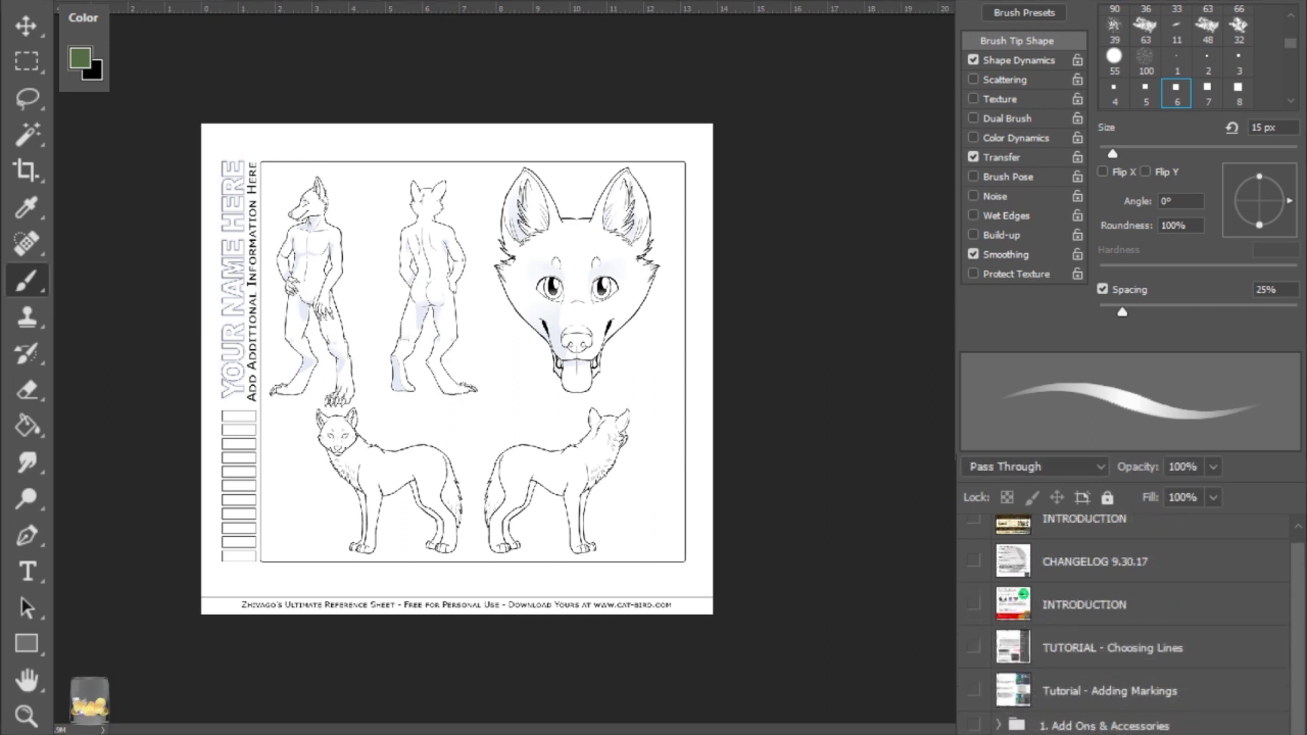
pyautogui.scroll(-3, 1089, 646)
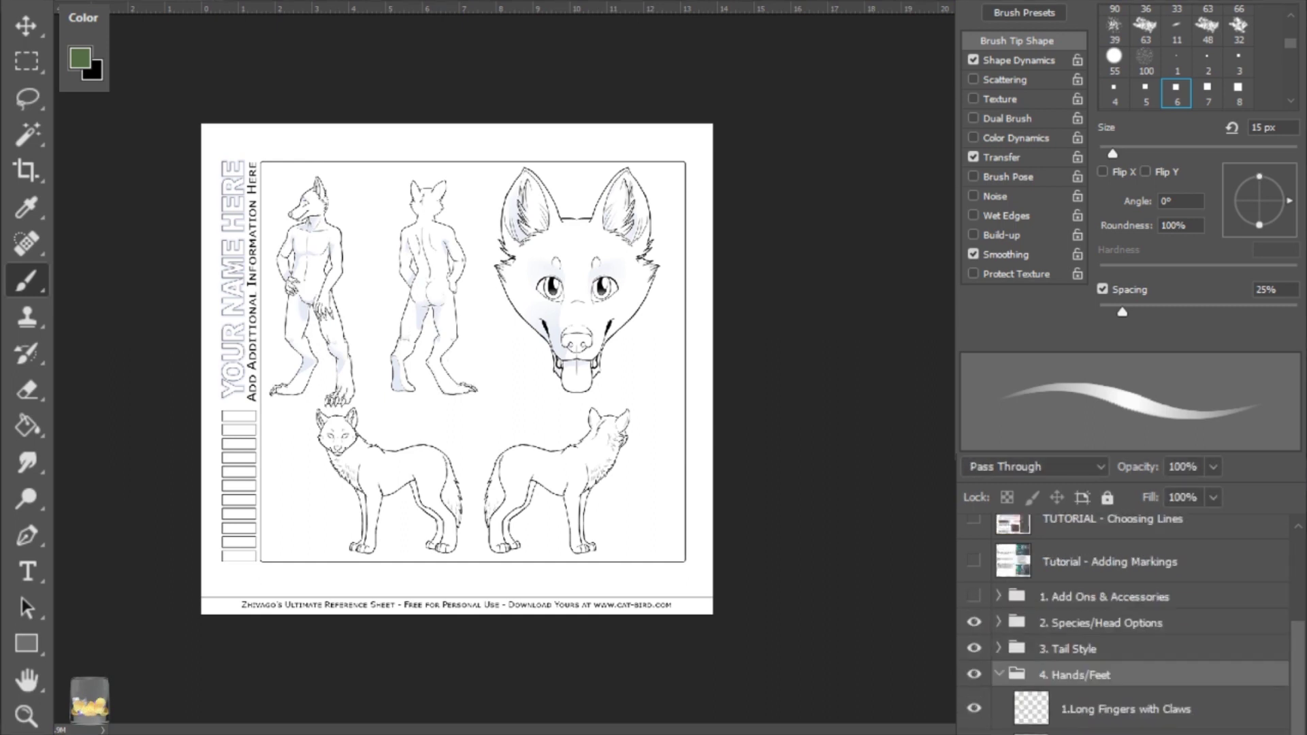
# - Hide the Long Fingers with Claws layer and turn off the remaining claw lineart in the Hands/Feet group
pyautogui.click(974, 709)
pyautogui.click(973, 734)
pyautogui.click(973, 734)
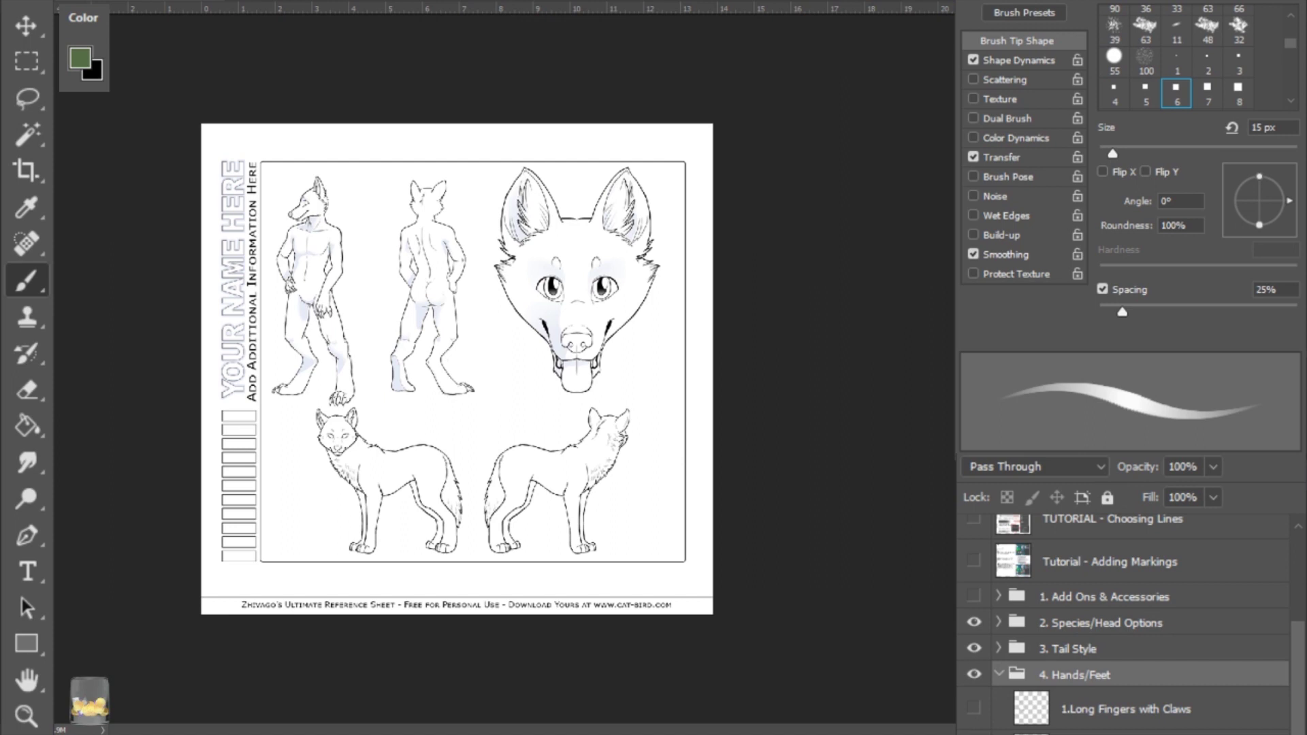
pyautogui.click(974, 734)
pyautogui.click(973, 733)
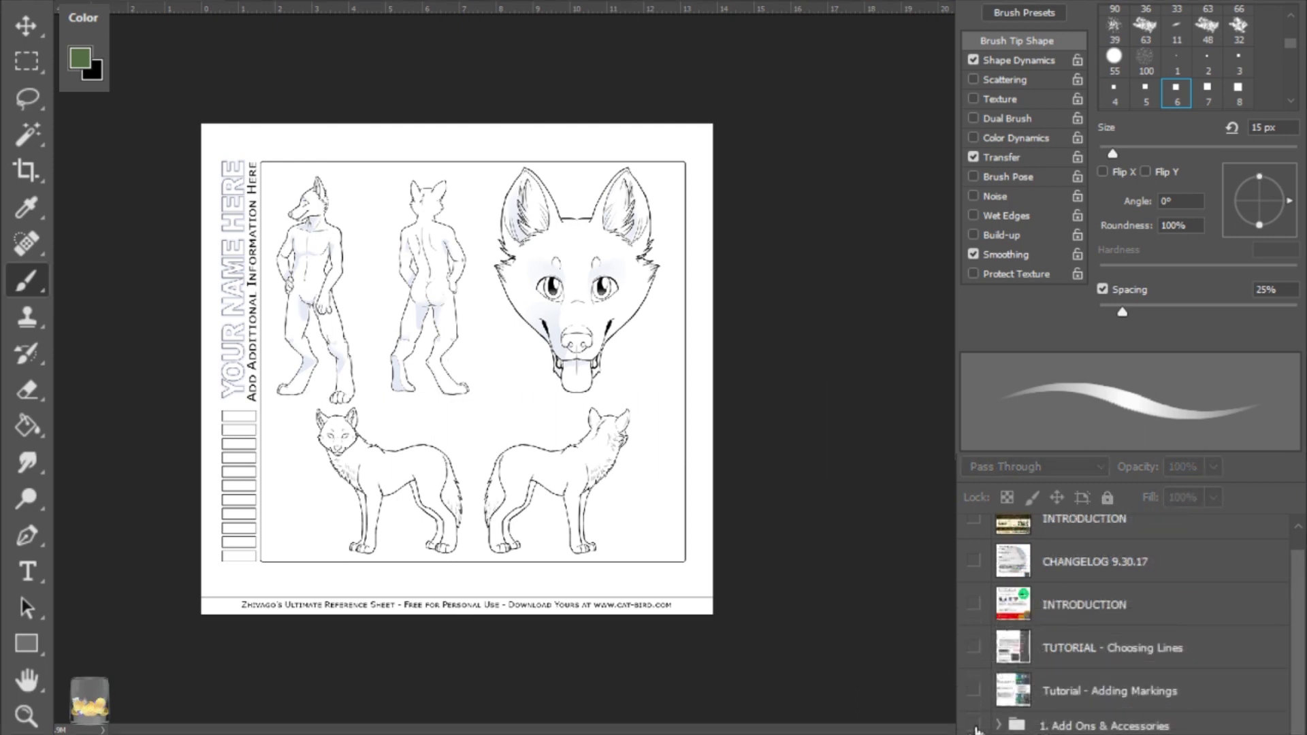
# - Show and expand the Add Ons & Accessories group and go to the Bodily Add Ons layers
pyautogui.click(974, 727)
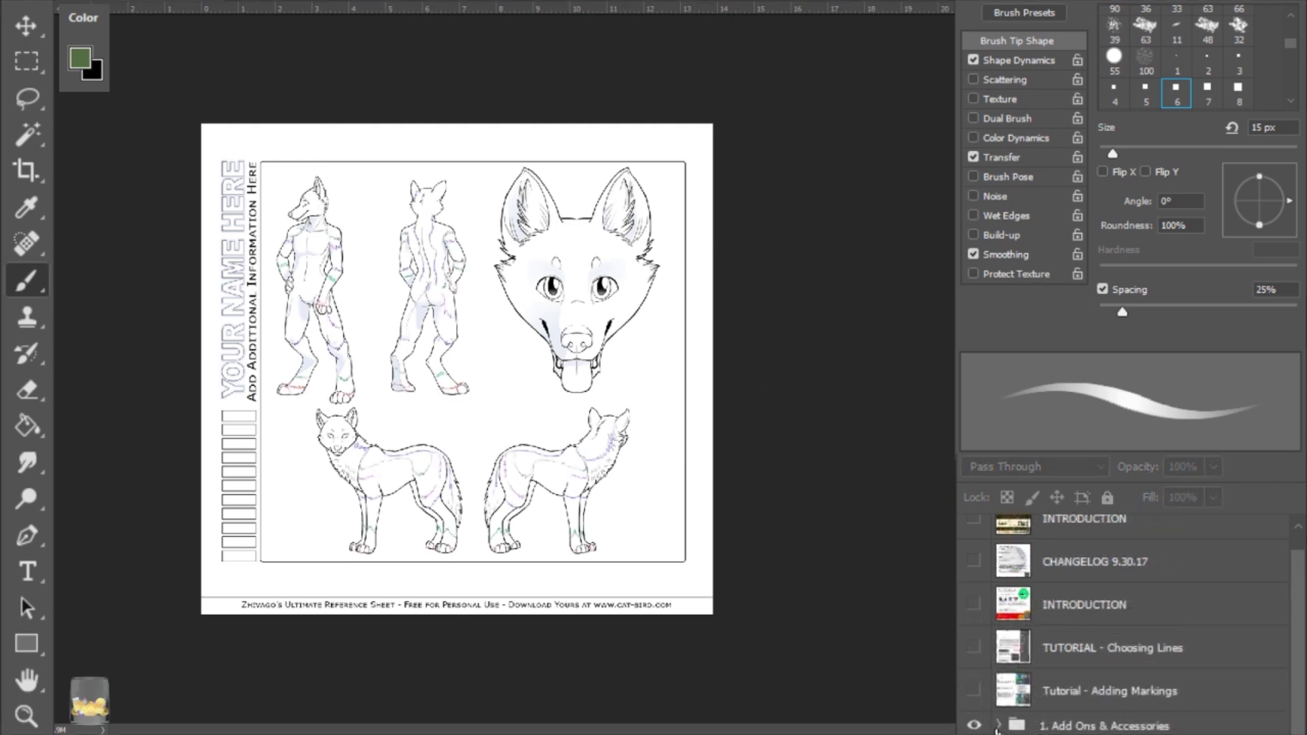
pyautogui.click(998, 725)
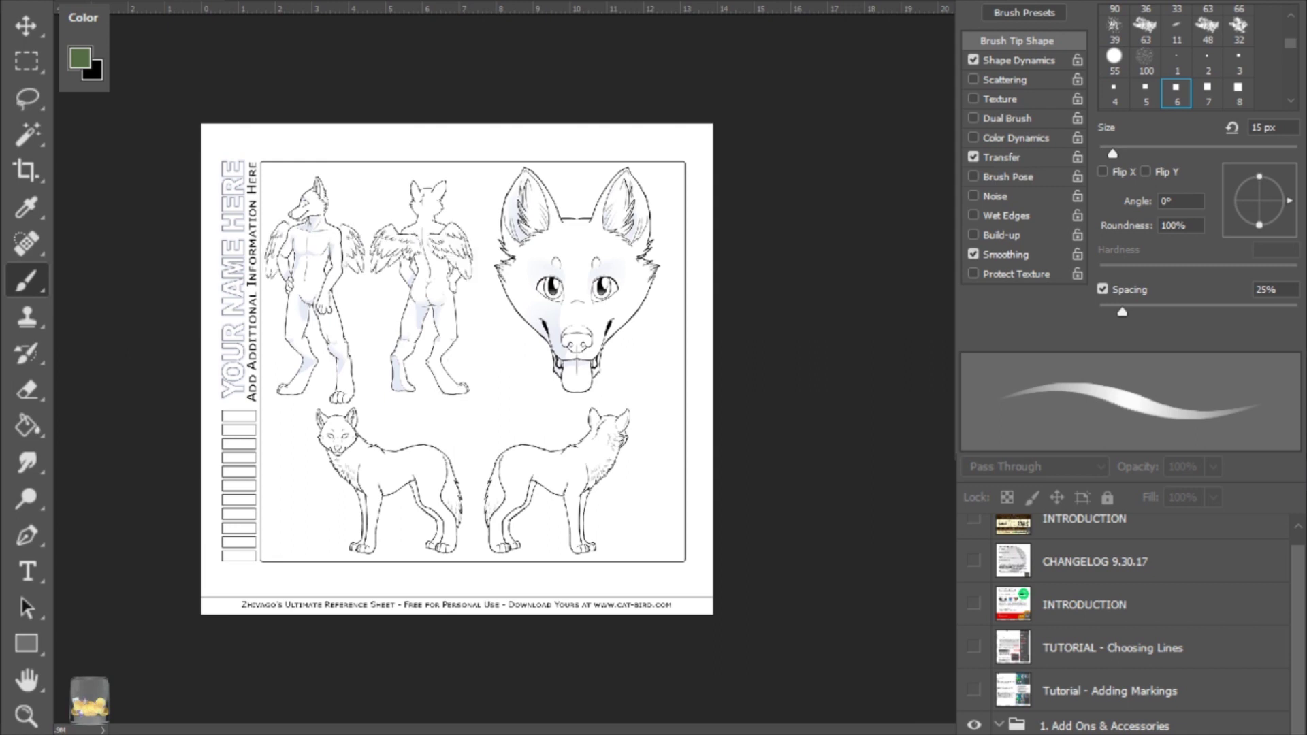
pyautogui.scroll(-5, 1123, 623)
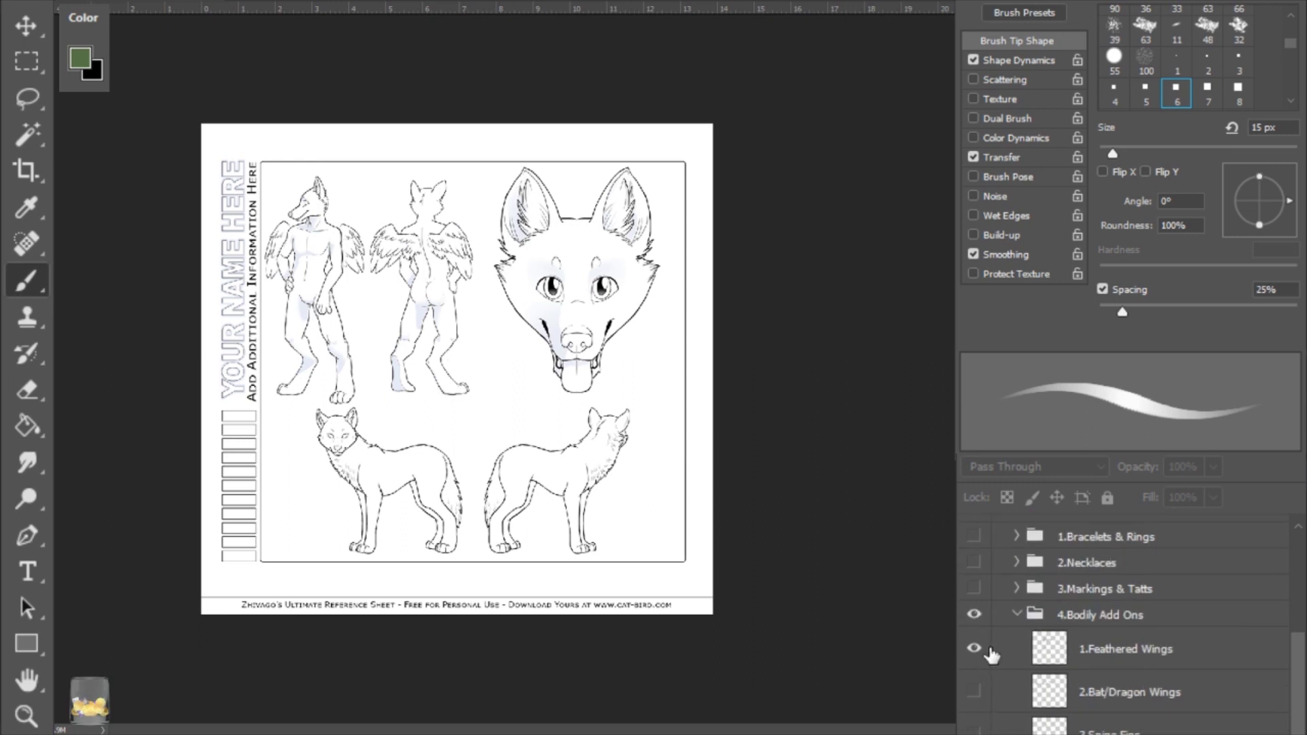
# - Hide the Feathered Wings layer and preview the Bat/Dragon Wings, spine fins and other options in the Bodily Add Ons group
pyautogui.click(974, 649)
pyautogui.click(973, 691)
pyautogui.click(972, 691)
pyautogui.click(973, 730)
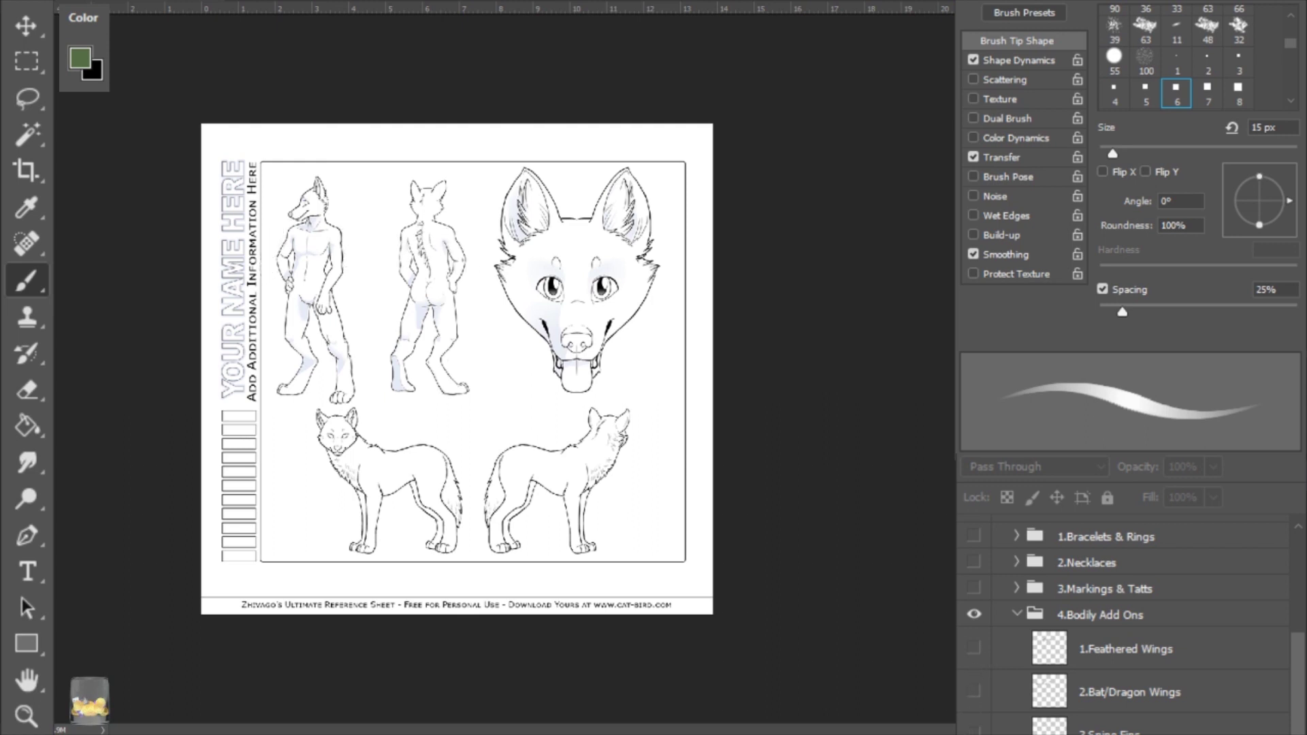
pyautogui.click(973, 730)
pyautogui.click(973, 733)
pyautogui.click(973, 734)
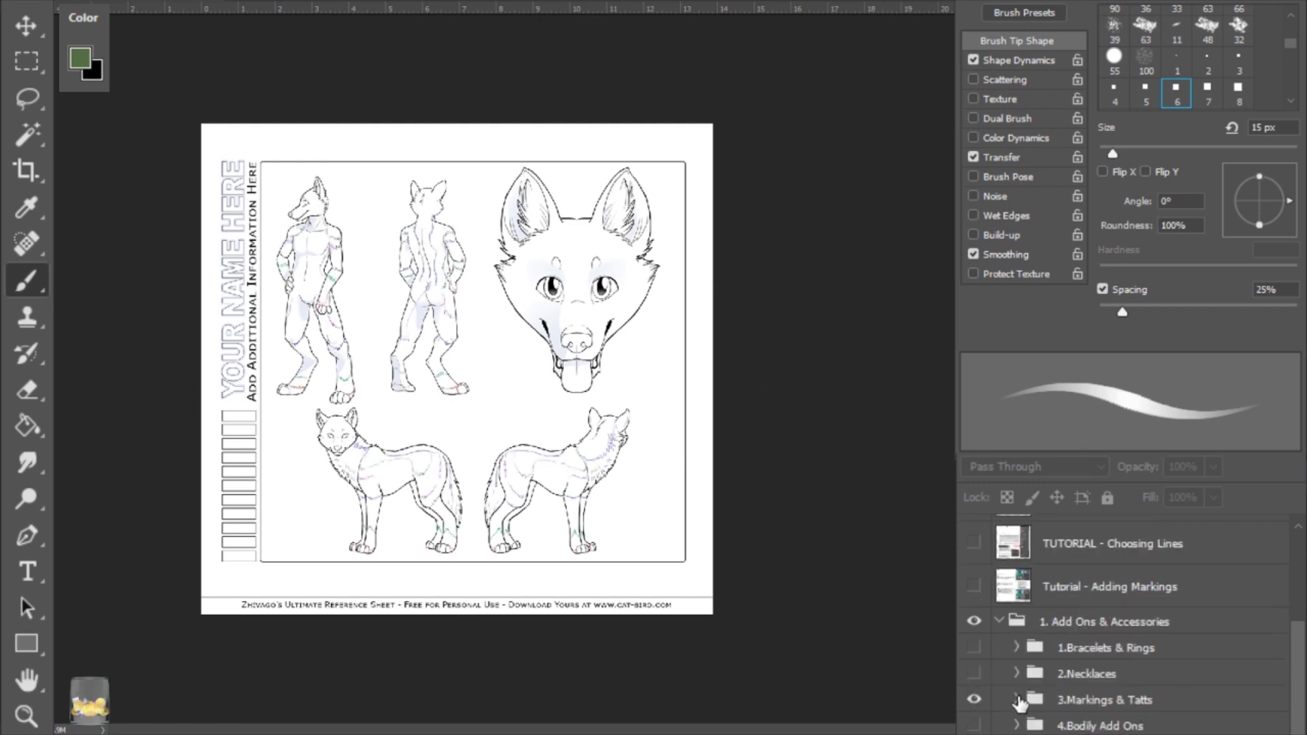
# - In the Markings & Tatts group, look through the Chest options, hide the Chest group and select the Extremities group
pyautogui.click(1016, 700)
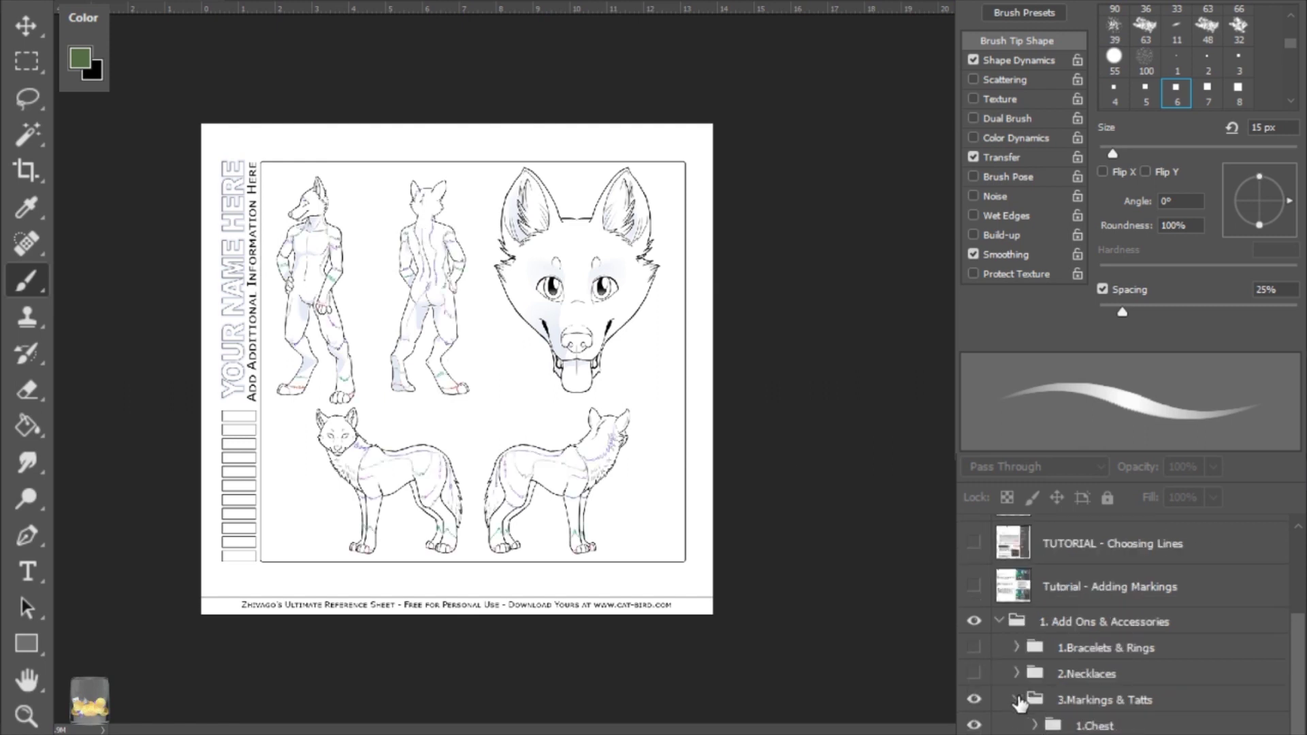
pyautogui.click(1035, 726)
pyautogui.scroll(-5, 1130, 619)
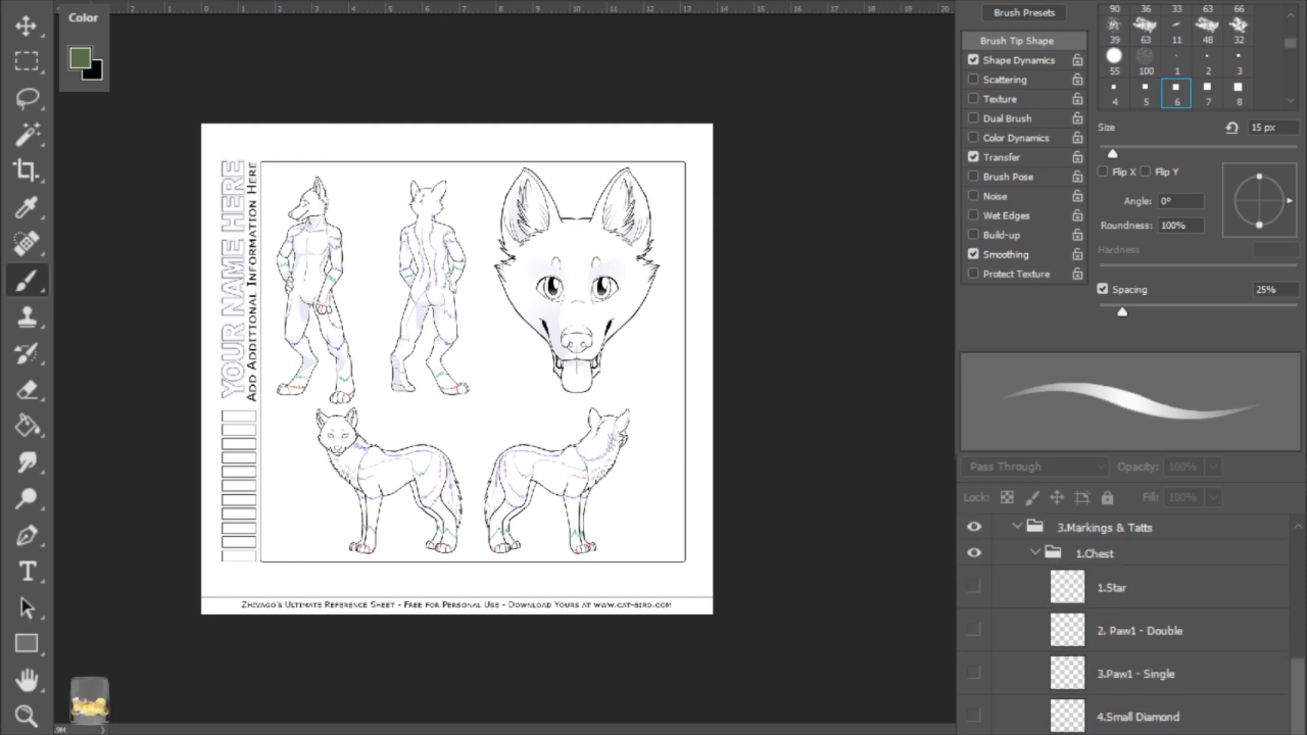
pyautogui.click(1035, 553)
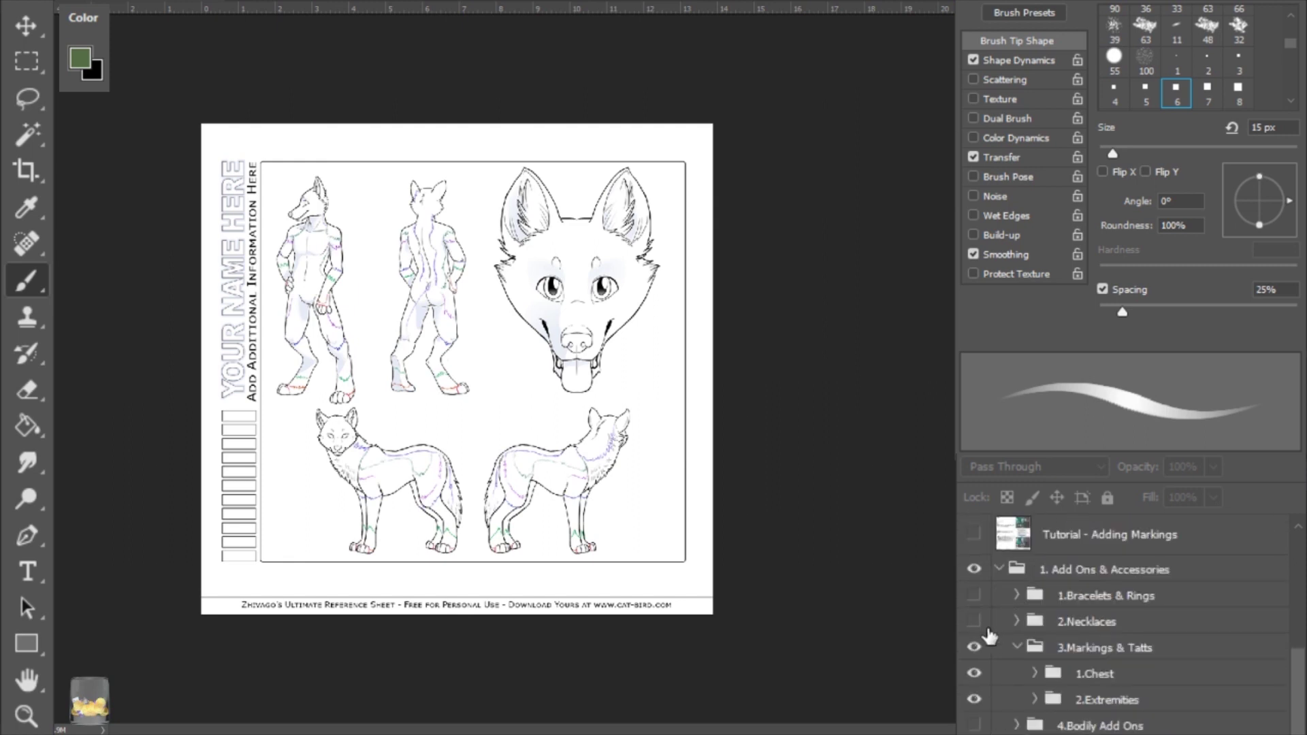
pyautogui.click(974, 673)
pyautogui.click(1084, 708)
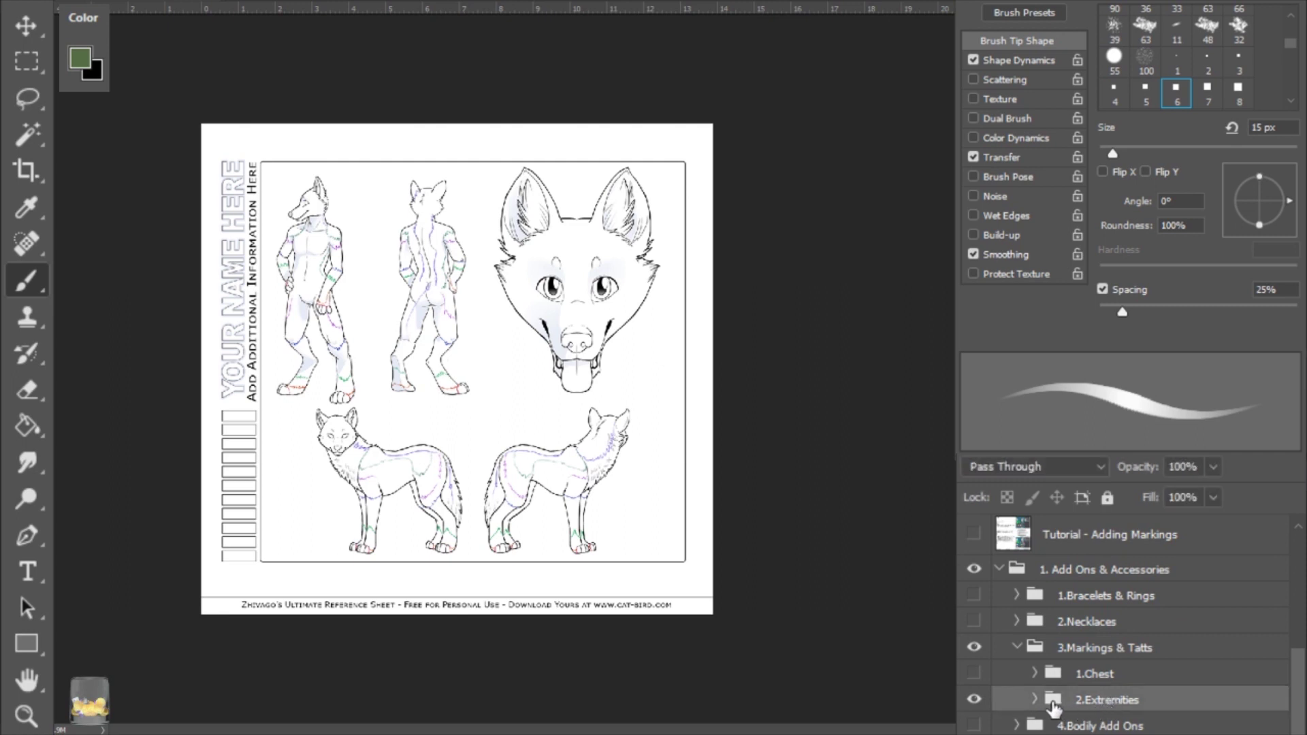
# - Expand the Extremities group, hide Back Stripe and Shell, and preview the other limb markings to isolate 3/4 High
pyautogui.click(1034, 700)
pyautogui.click(974, 726)
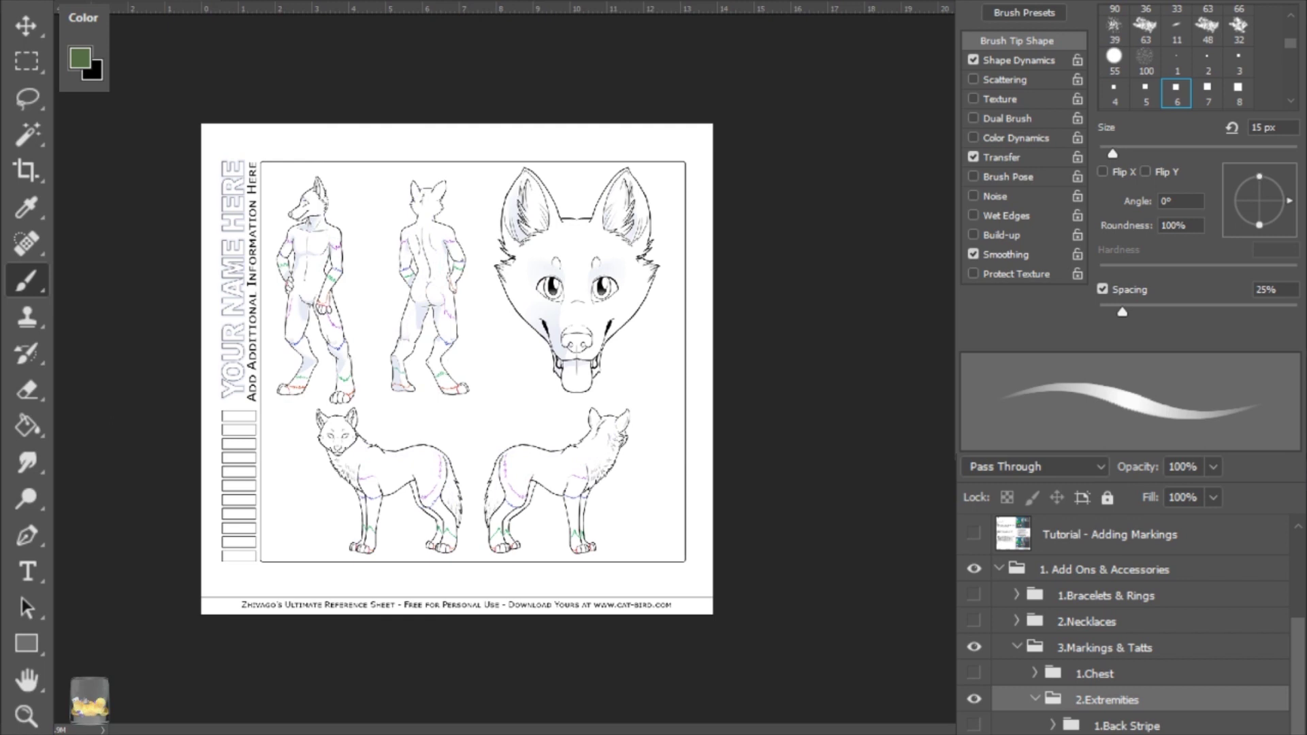
pyautogui.click(974, 734)
pyautogui.click(974, 734)
pyautogui.click(974, 734)
pyautogui.click(974, 734)
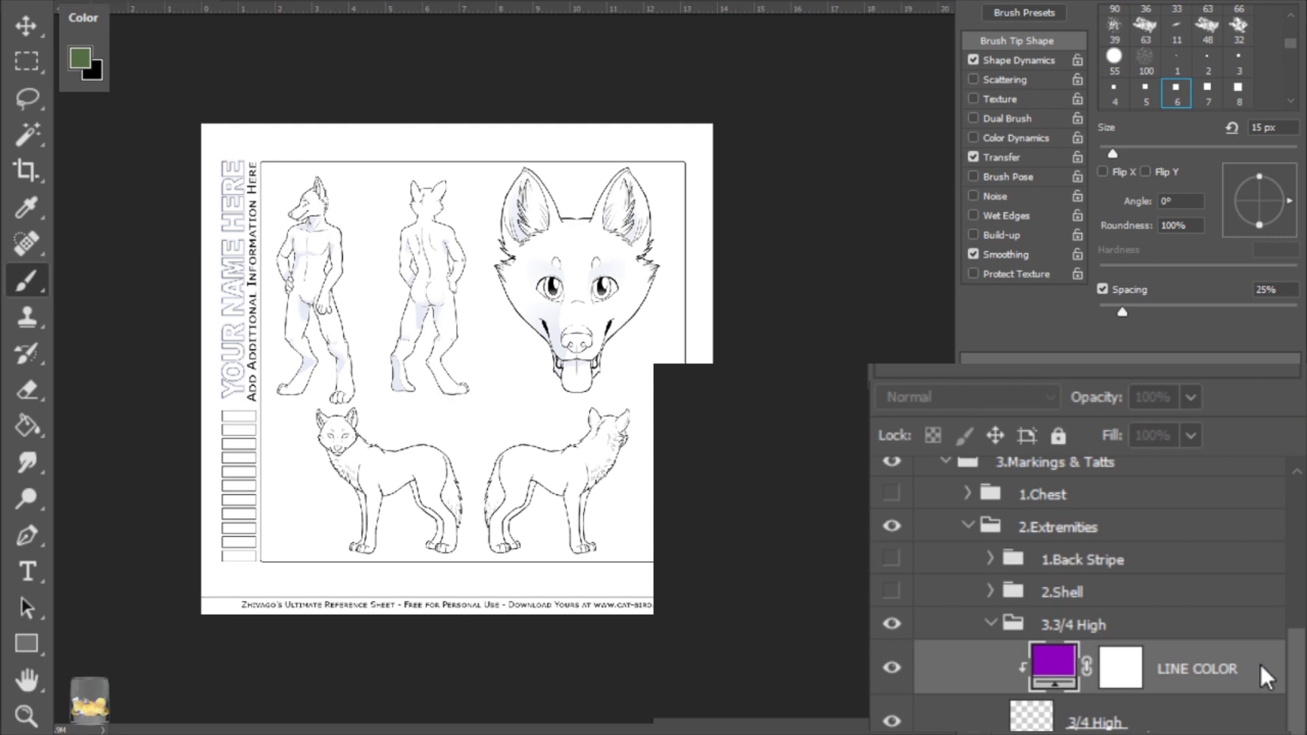
# - Try dark brown and black on the LINE COLOR fill layer of the 3/4 High marking
pyautogui.press('Return')
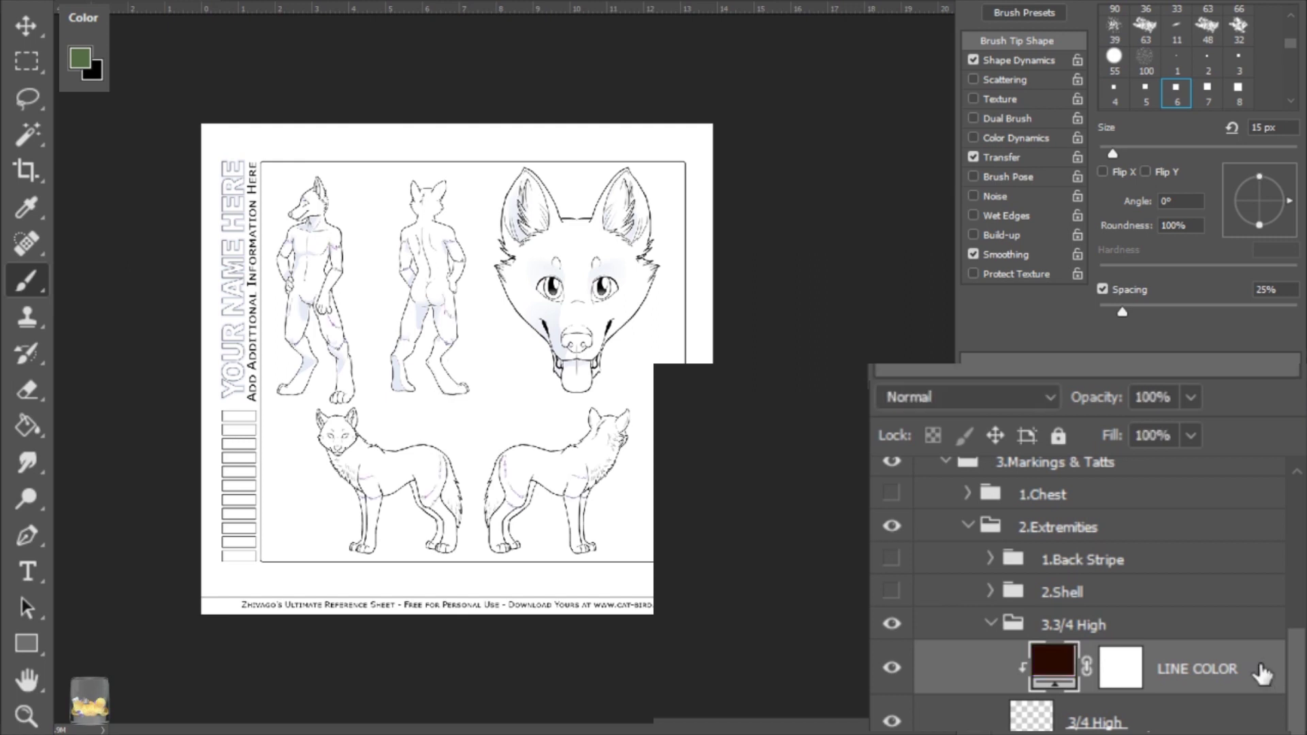
pyautogui.doubleClick(1054, 665)
pyautogui.press('Return')
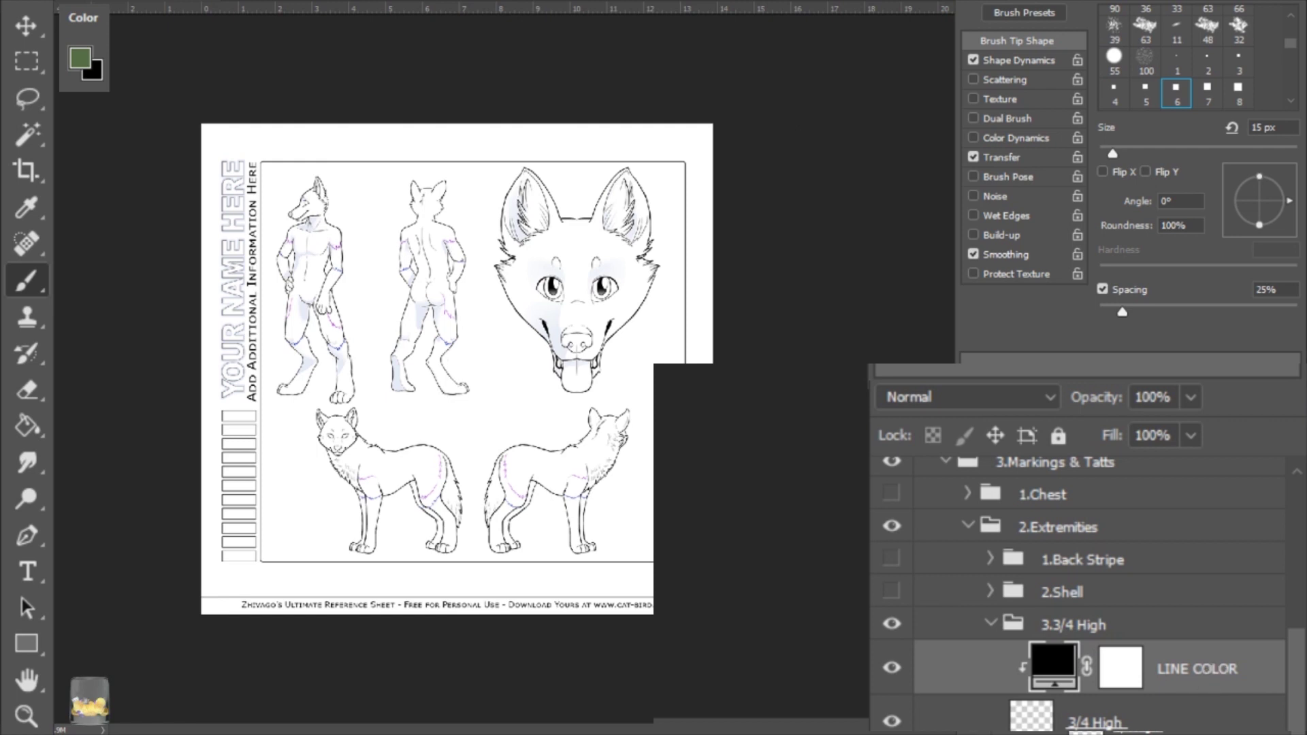
pyautogui.click(1089, 729)
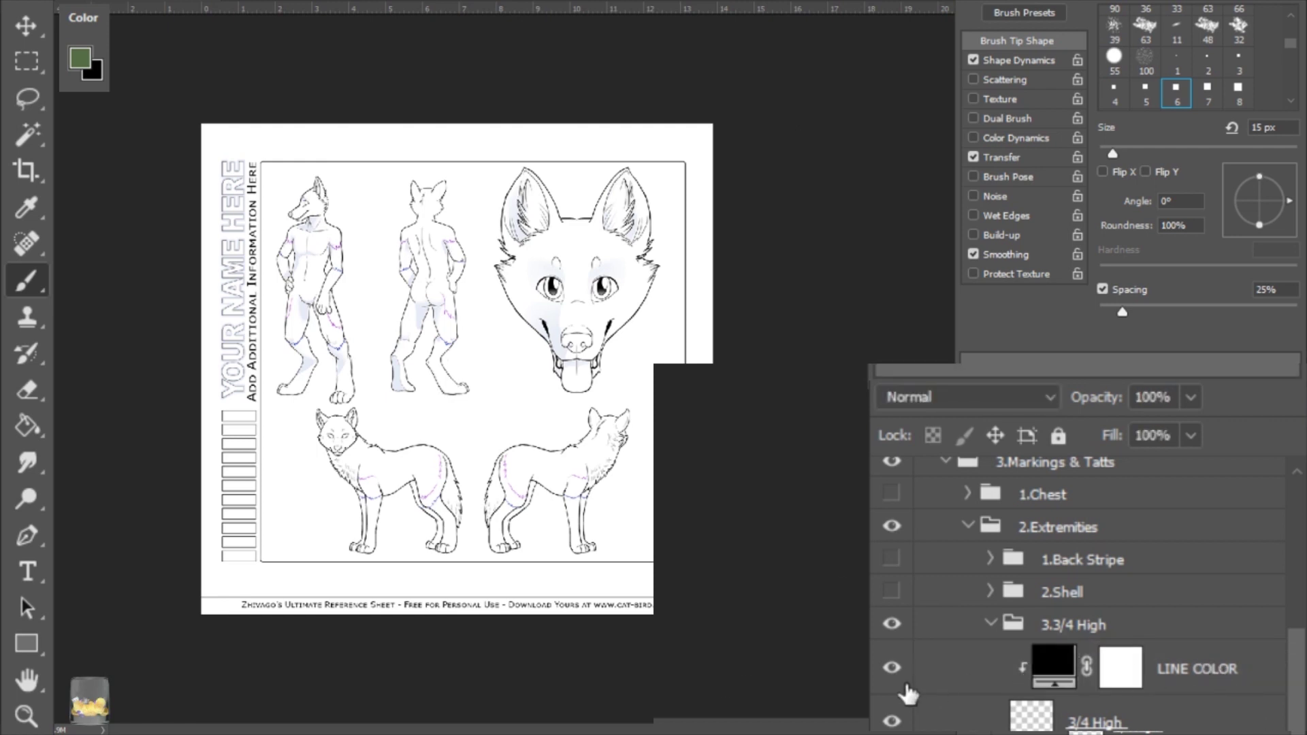
pyautogui.doubleClick(1102, 675)
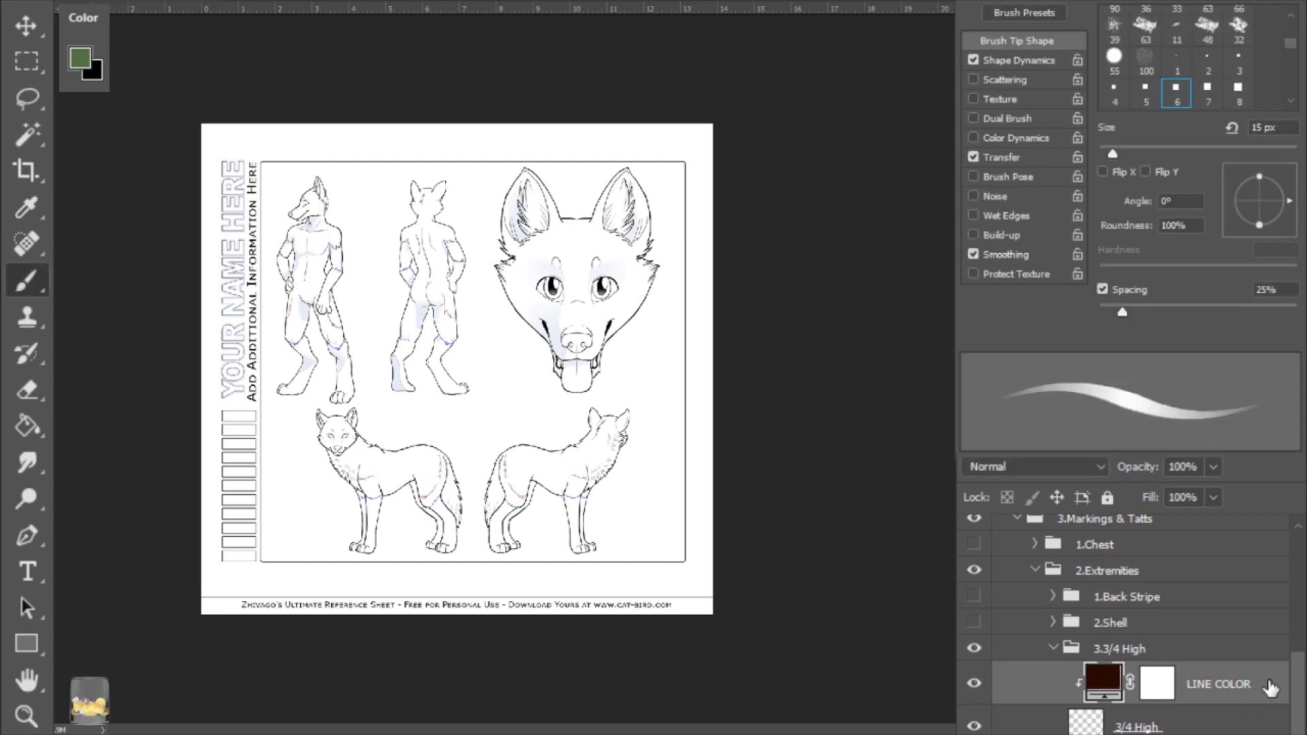
pyautogui.press('i')
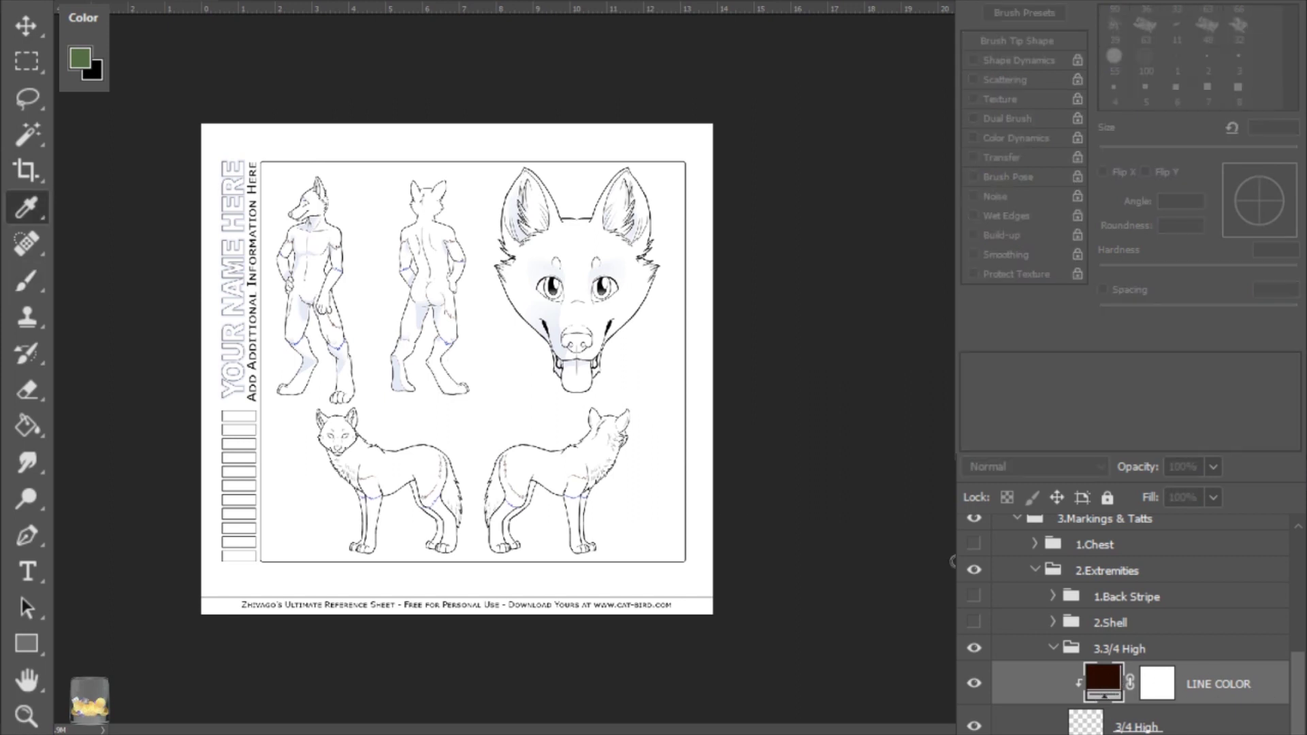
pyautogui.press('b')
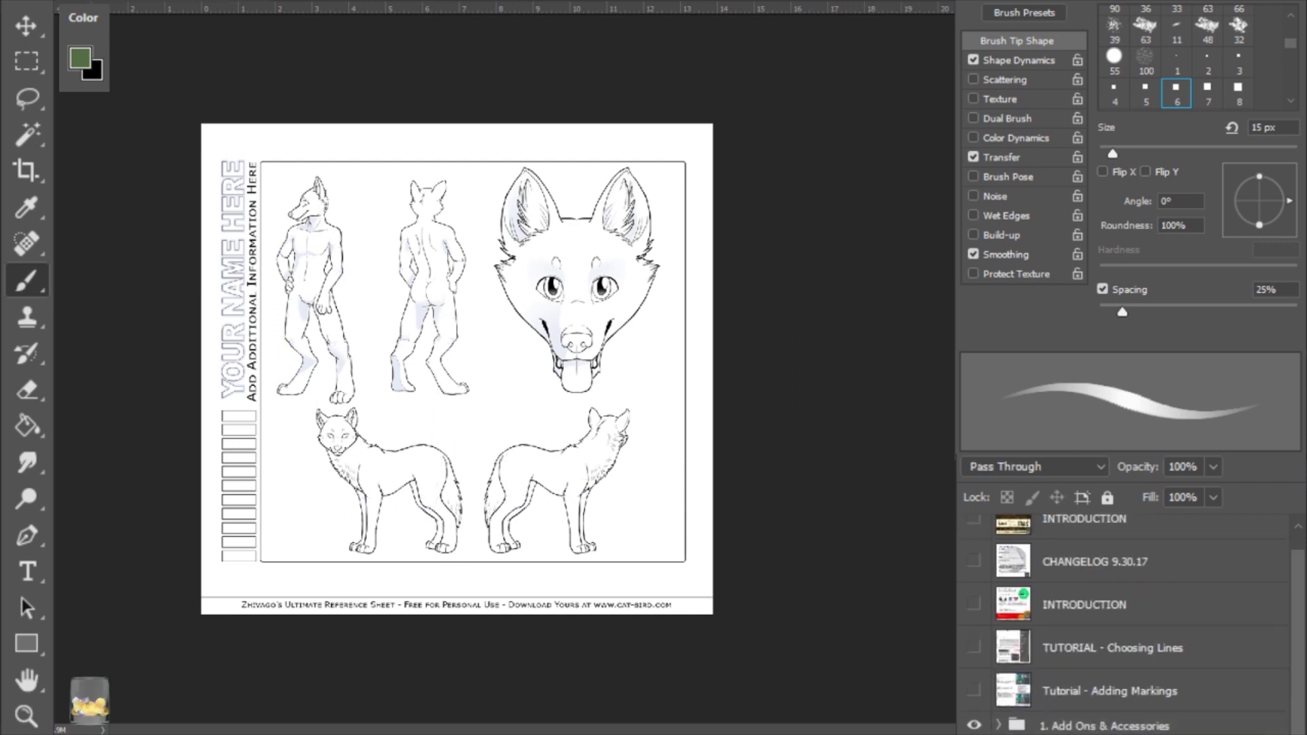
# - In the Character Information group, open the Add Additional Information Here text for editing and leave it without changes
pyautogui.scroll(-5, 1123, 623)
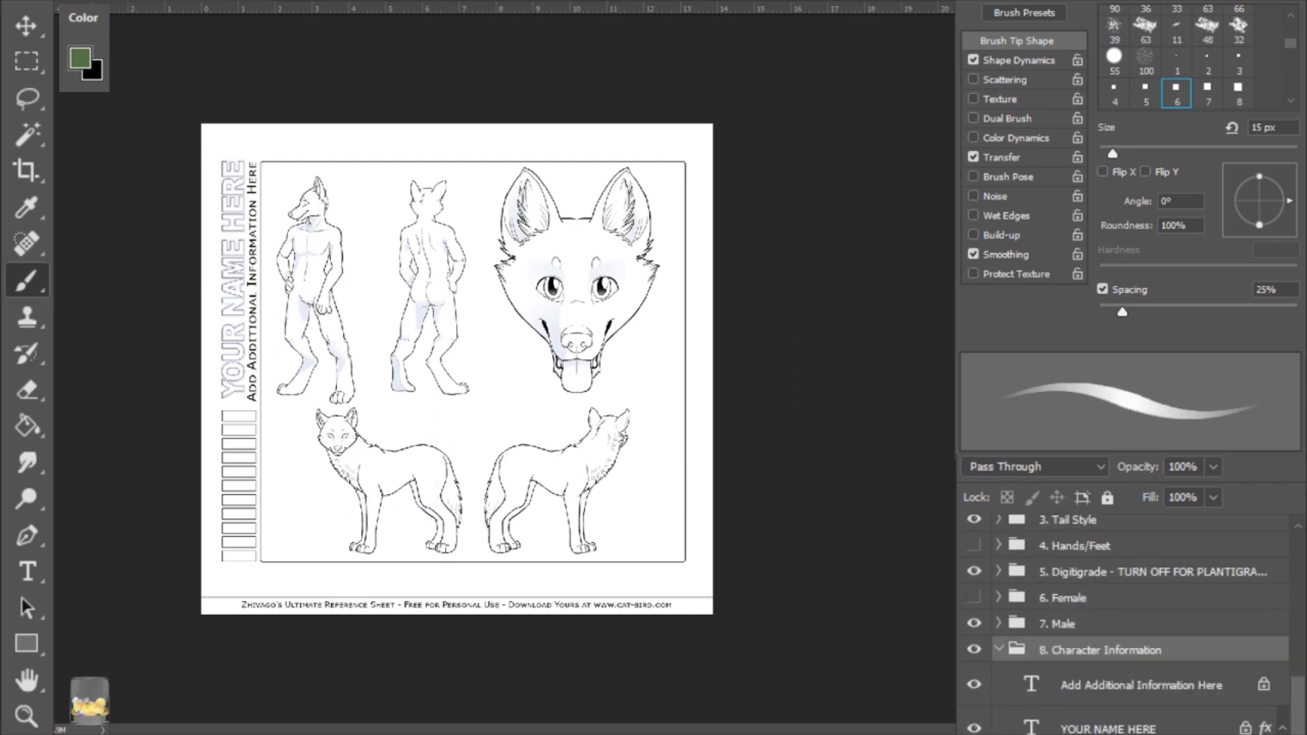
pyautogui.click(1031, 689)
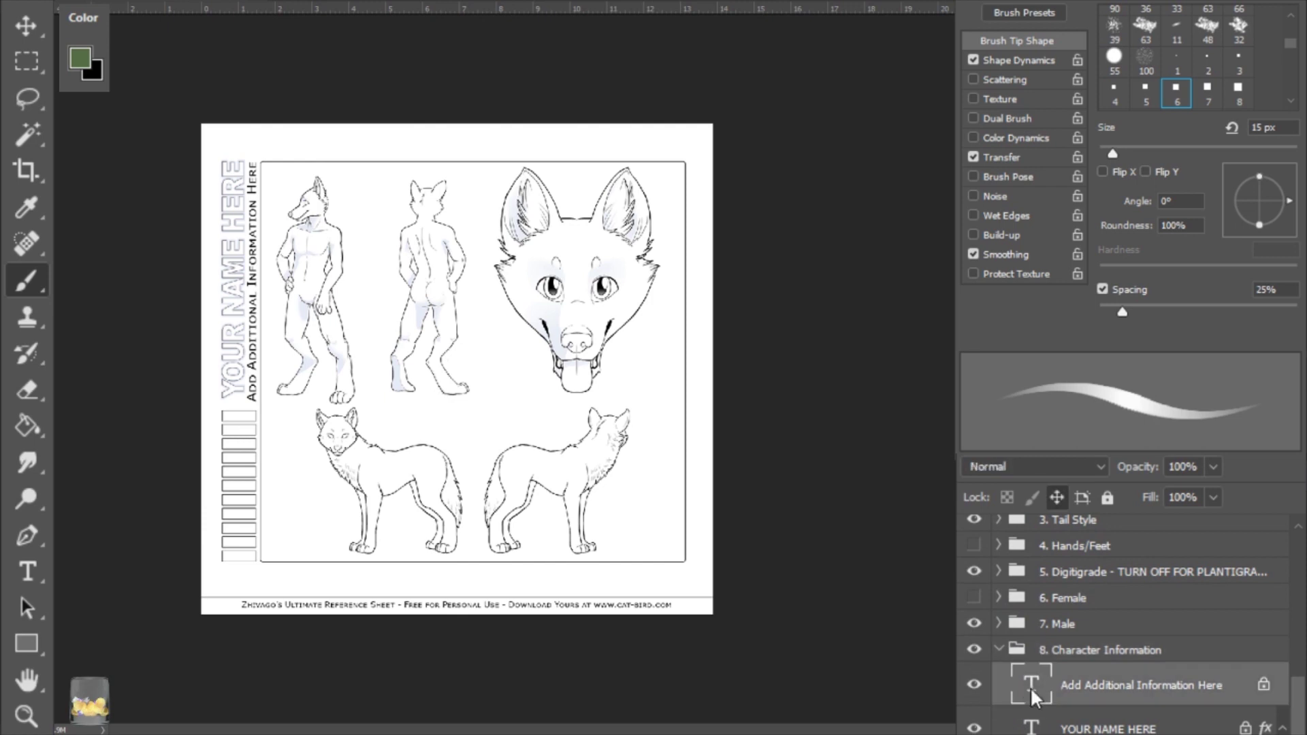
pyautogui.doubleClick(1031, 689)
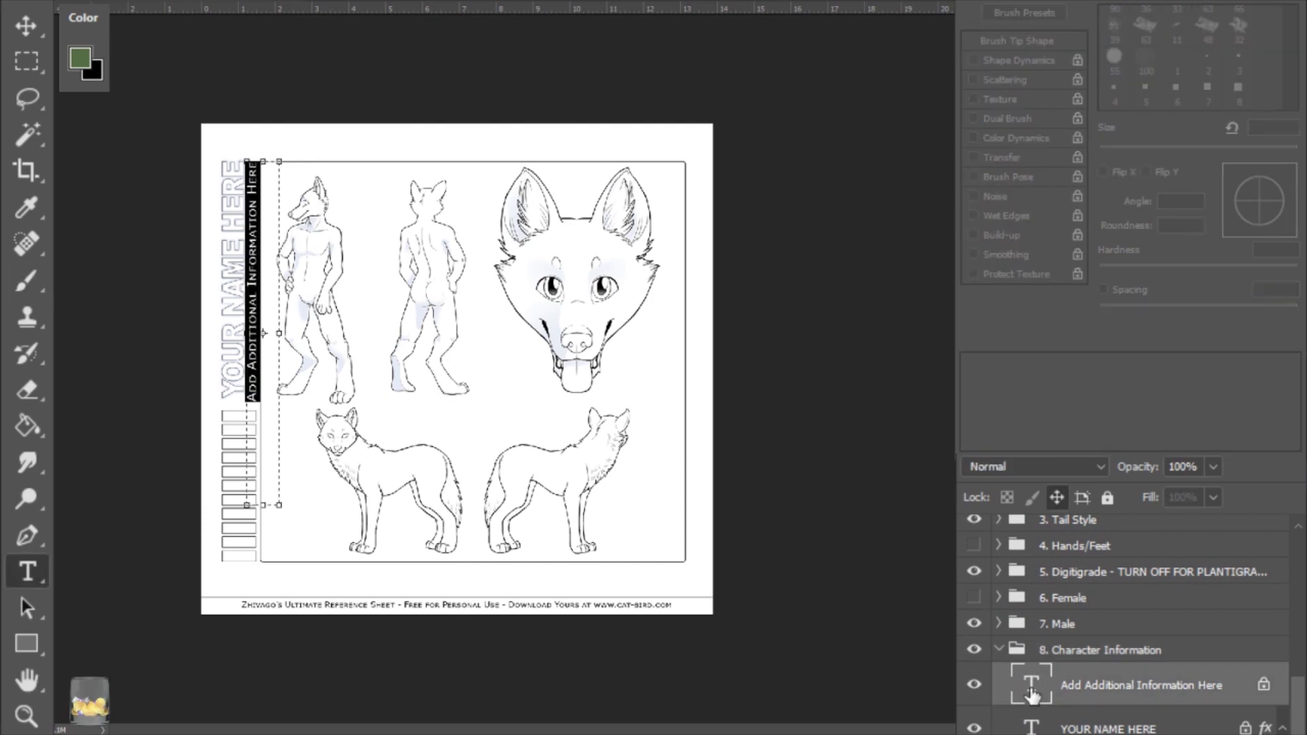
pyautogui.press('Escape')
pyautogui.press('b')
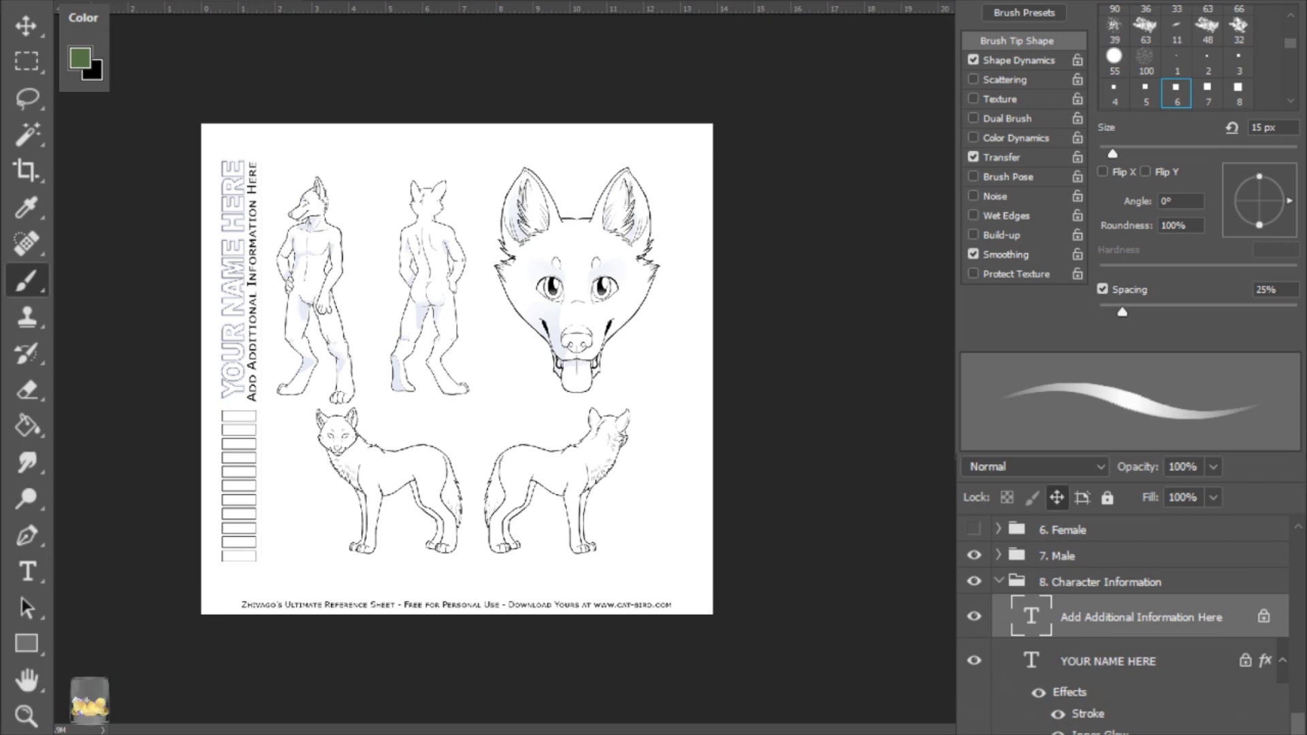
# - Hide the YOUR NAME HERE and Add Additional Information Here text layers and the colour swatch boxes in Character Information
pyautogui.click(974, 661)
pyautogui.click(974, 616)
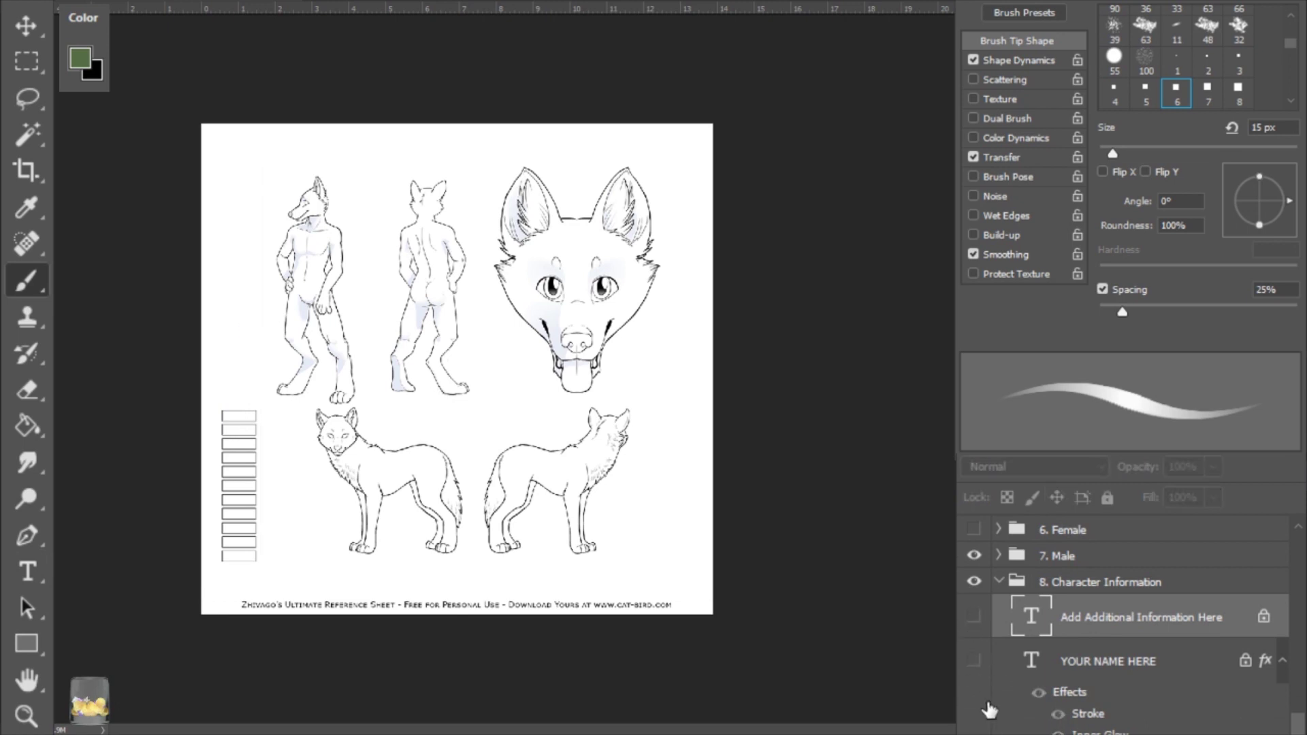
pyautogui.click(973, 734)
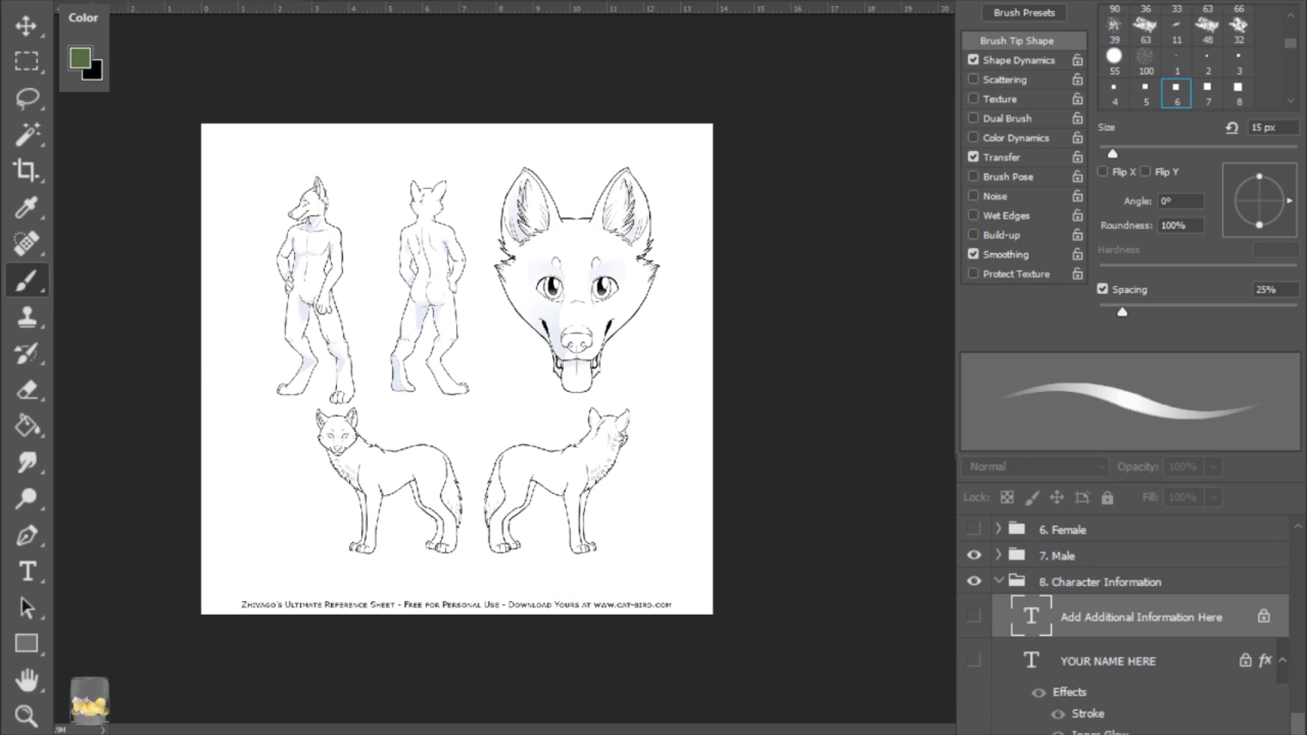
pyautogui.click(974, 734)
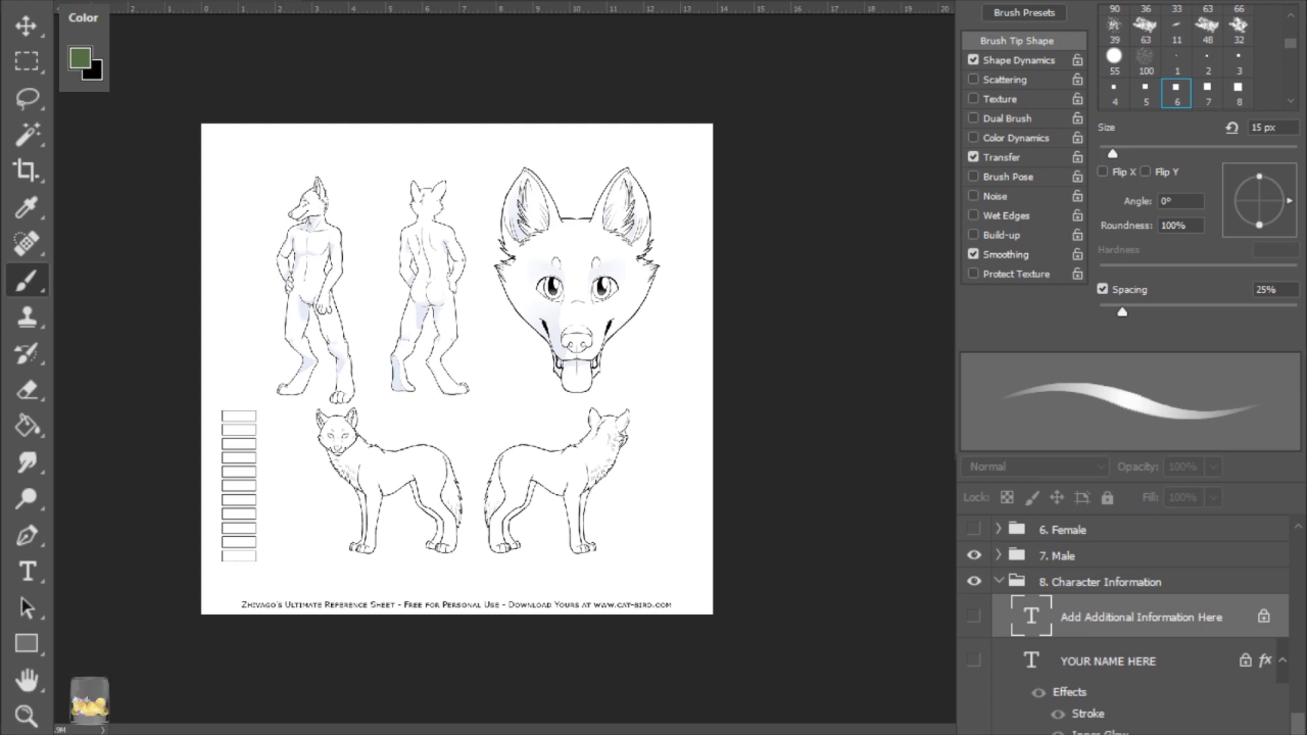
pyautogui.click(974, 733)
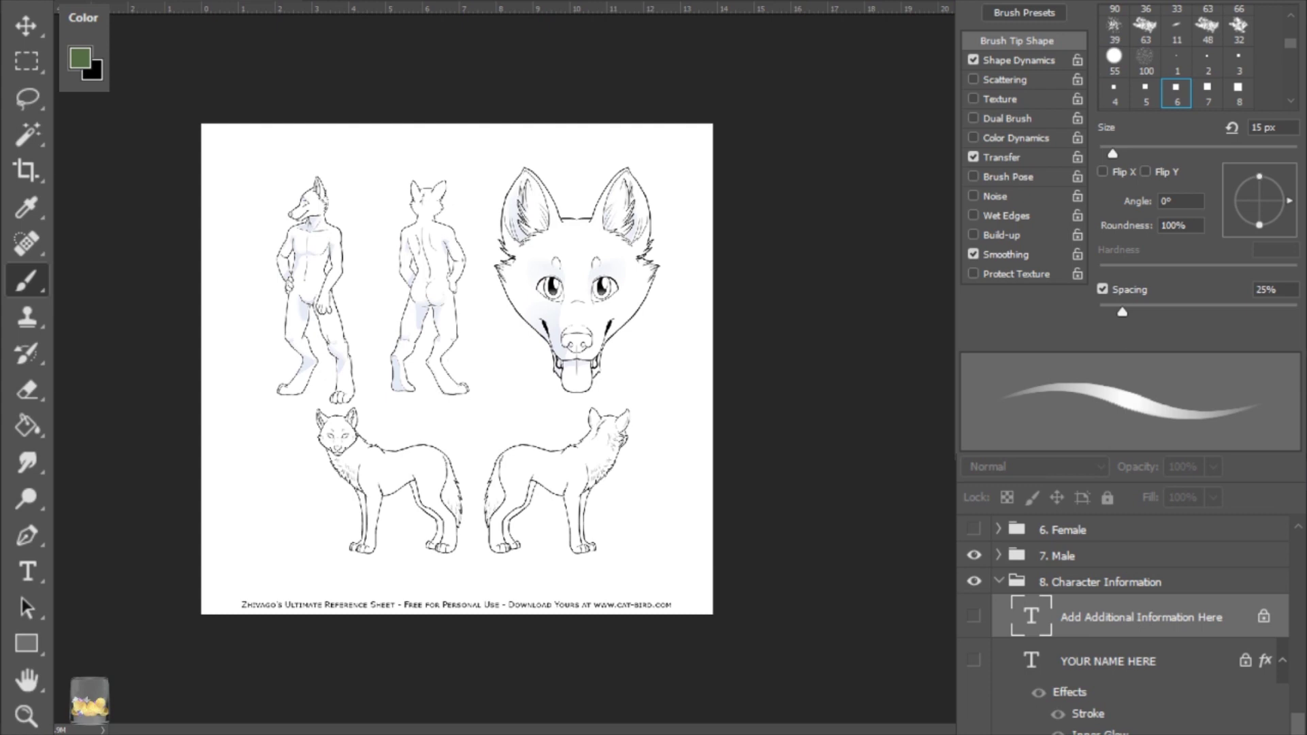